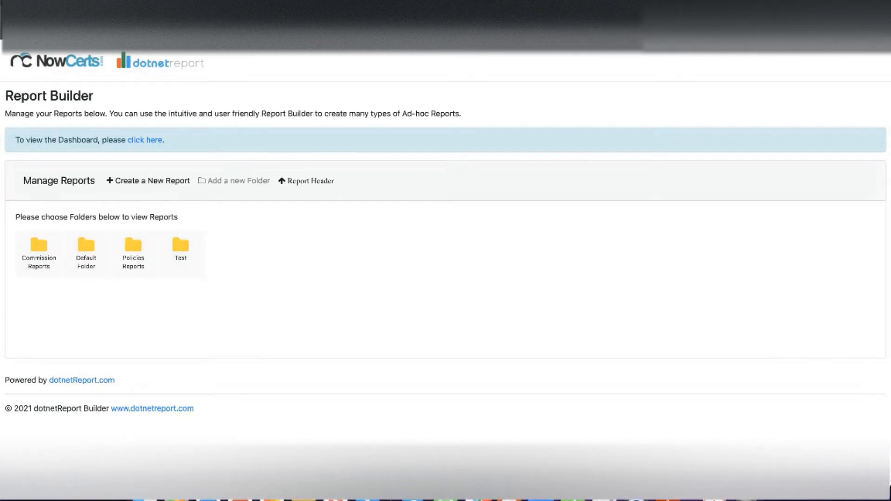
double_click(130, 247)
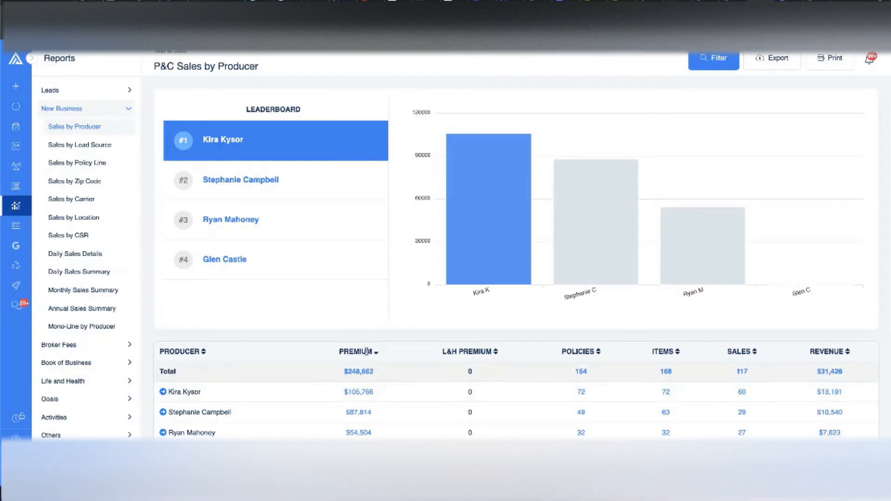
- Examine the Premium, Policies and Revenue columns and expand the top-ranked producer's breakdown by policy type
double_click(363, 351)
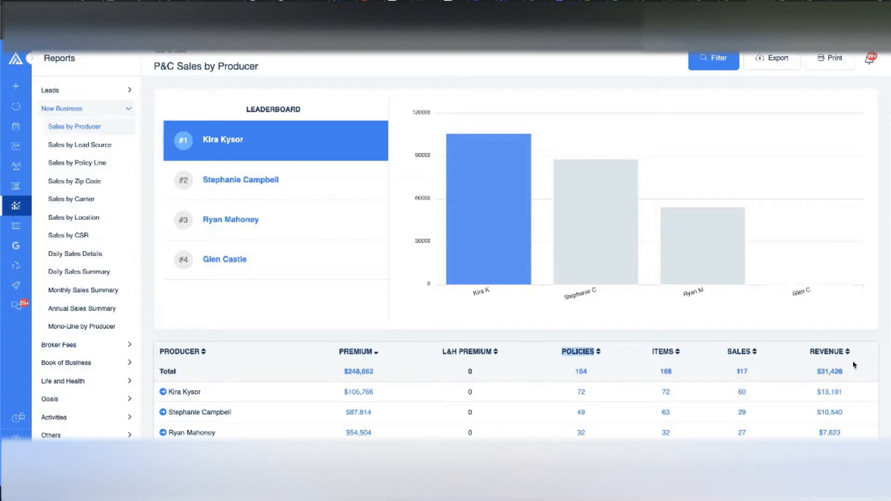
double_click(834, 351)
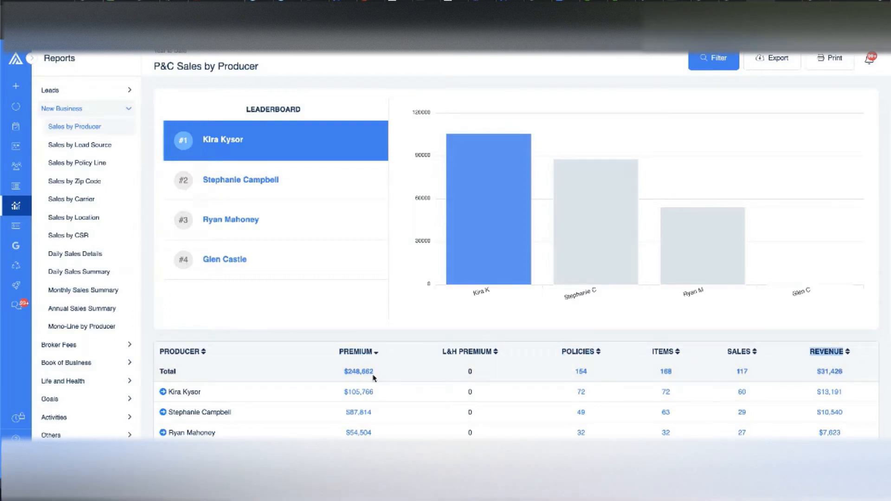
left_click(163, 392)
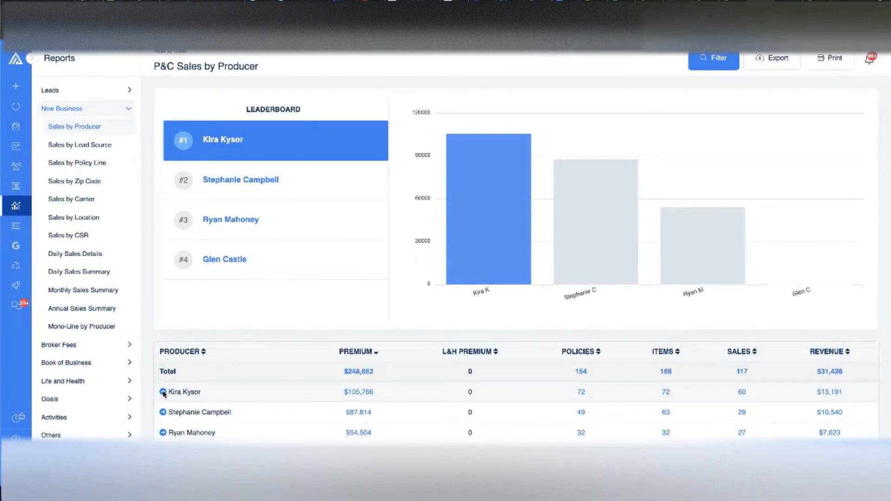
scroll(237, 408, "down", 4)
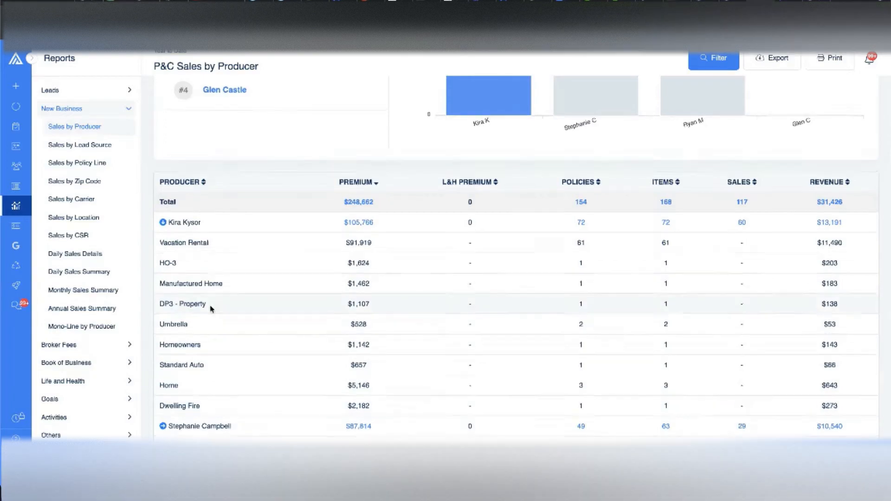
scroll(211, 309, "up", 1)
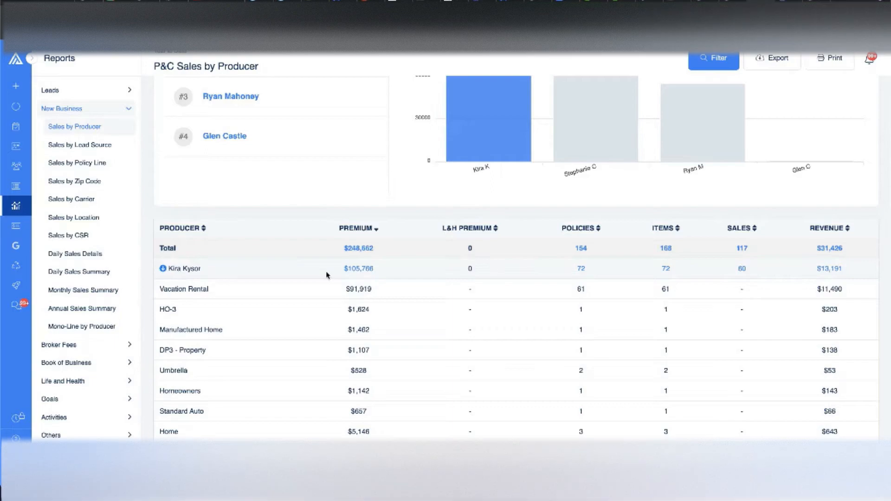
- Open the sales details behind the top-ranked producer's premium total and look through the sold policies
left_click(368, 269)
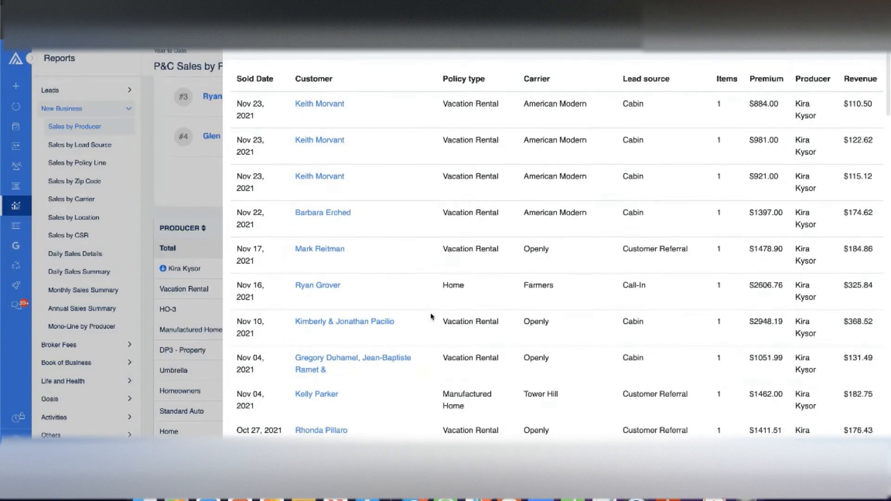
scroll(431, 316, "down", 5)
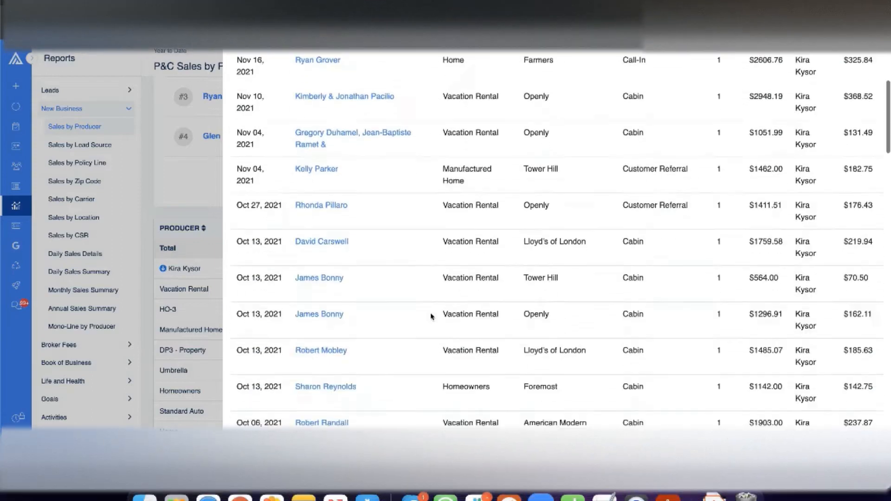
scroll(431, 317, "down", 1)
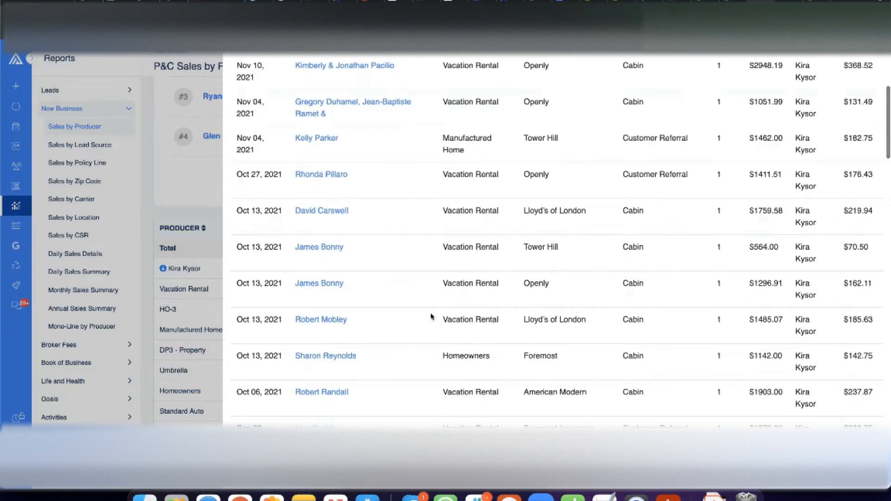
scroll(431, 316, "up", 6)
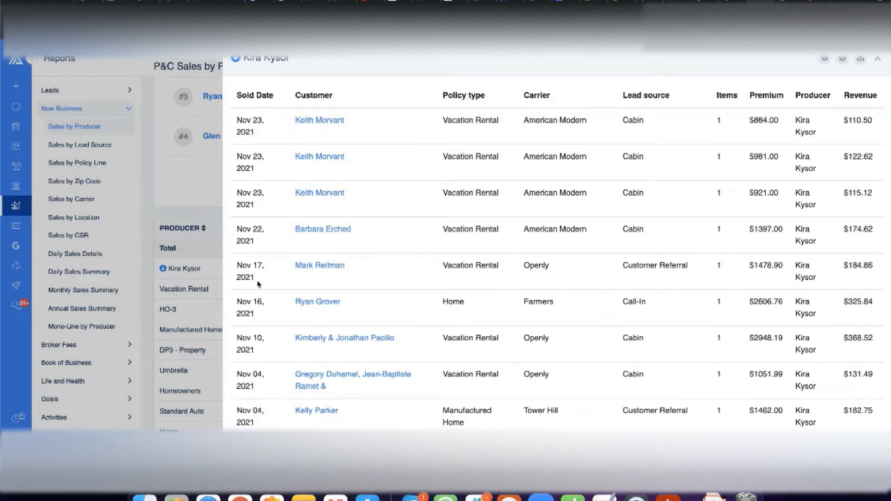
- Examine each column of the producer's sales details, from sold date, customer, policy type and carrier through to premium, producer and revenue
triple_click(243, 121)
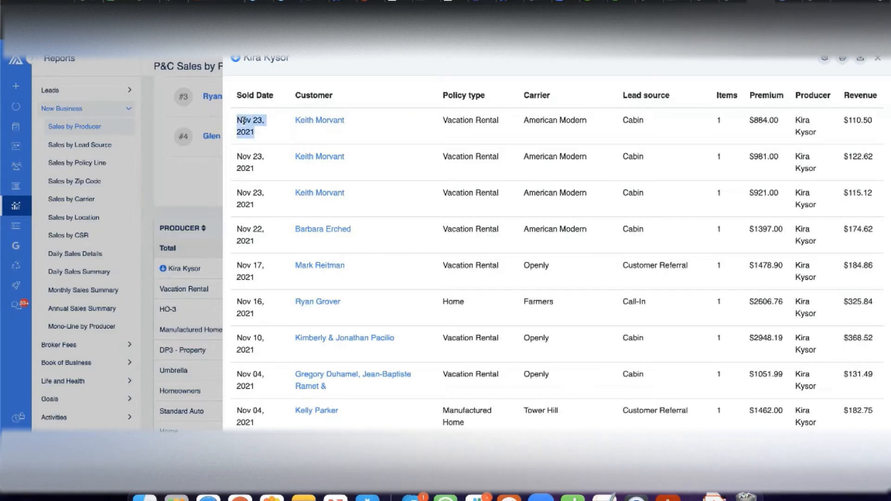
left_click(350, 123)
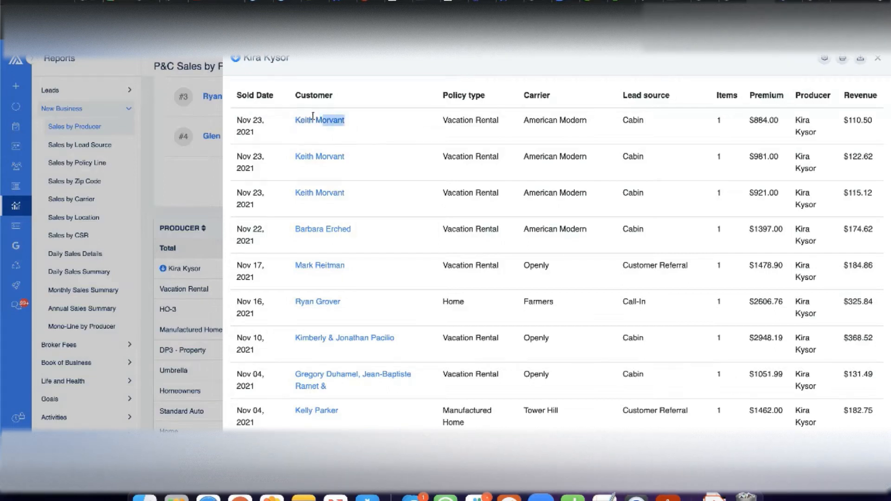
left_click_drag(313, 116, 290, 119)
left_click(394, 134)
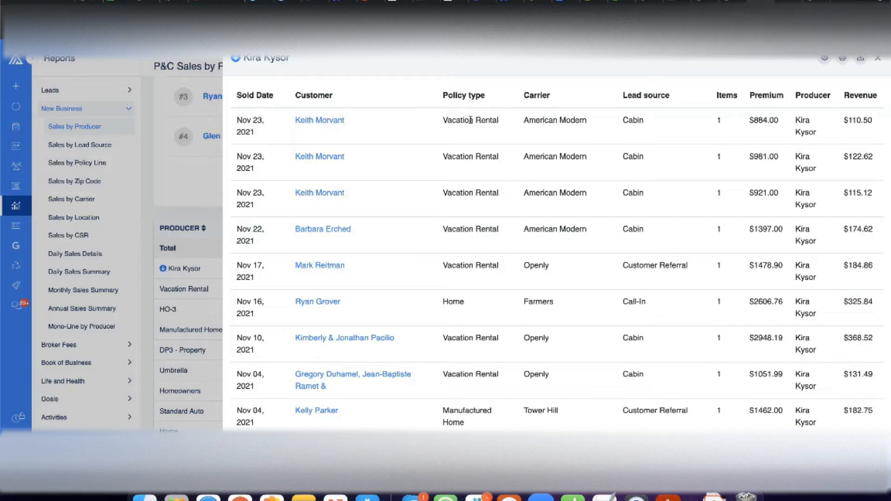
double_click(486, 119)
triple_click(538, 120)
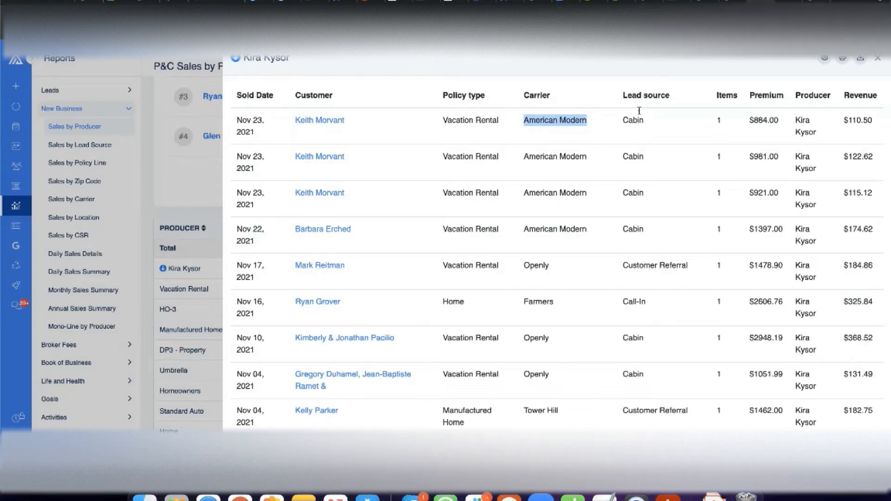
triple_click(640, 95)
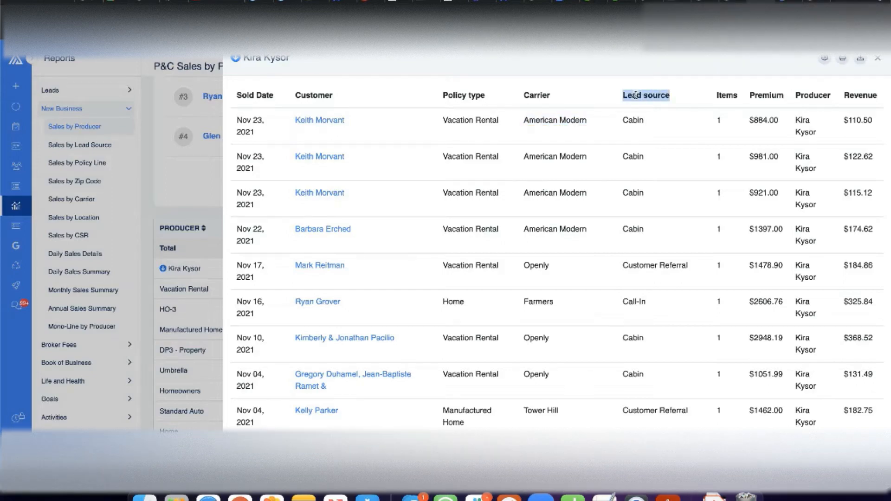
double_click(720, 95)
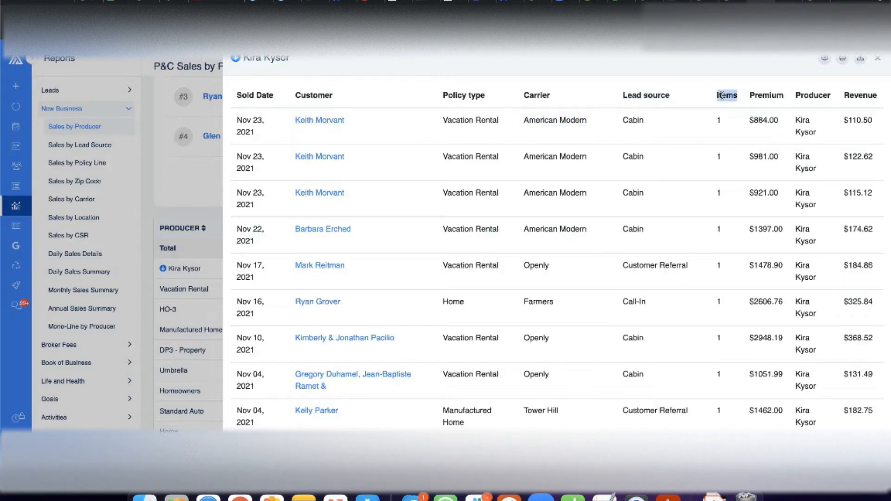
double_click(772, 95)
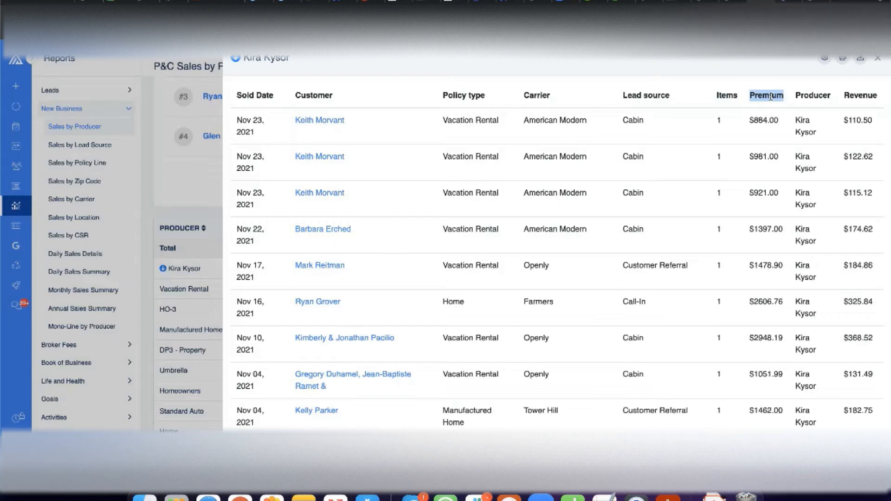
left_click(817, 96)
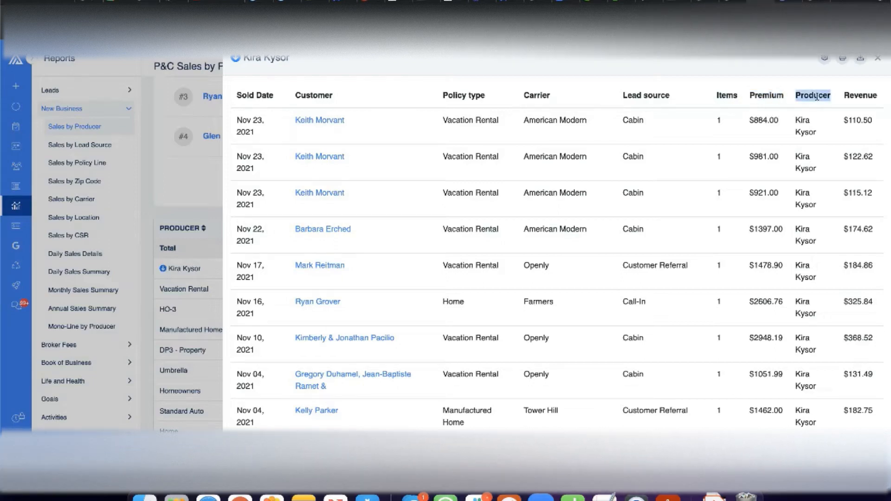
double_click(861, 95)
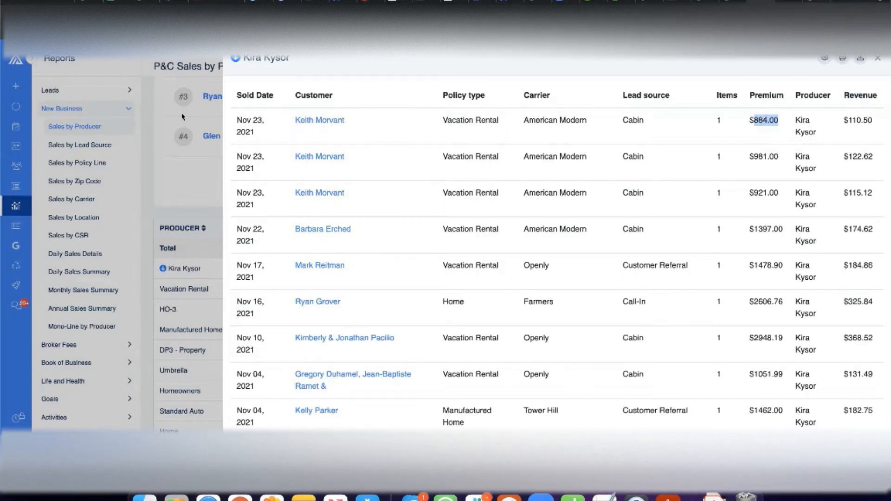
- Close the sales details, reopen them from the top-ranked producer's premium total, and return to the report
left_click(189, 140)
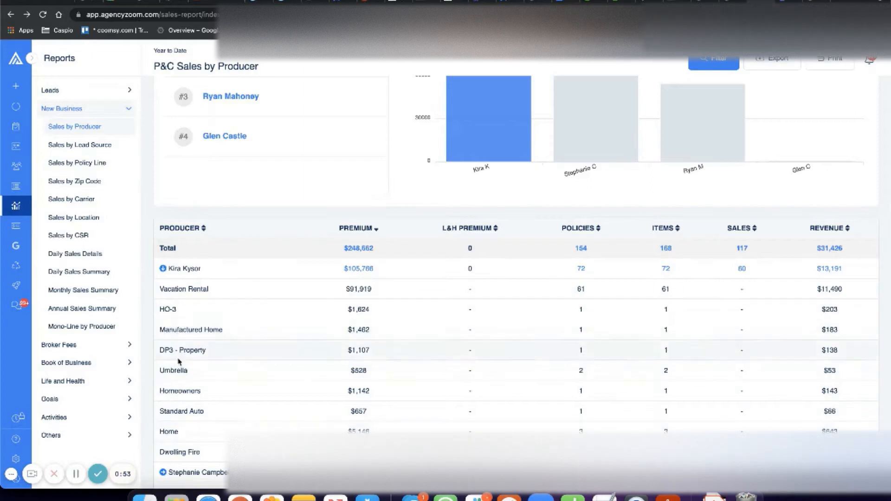
left_click(359, 269)
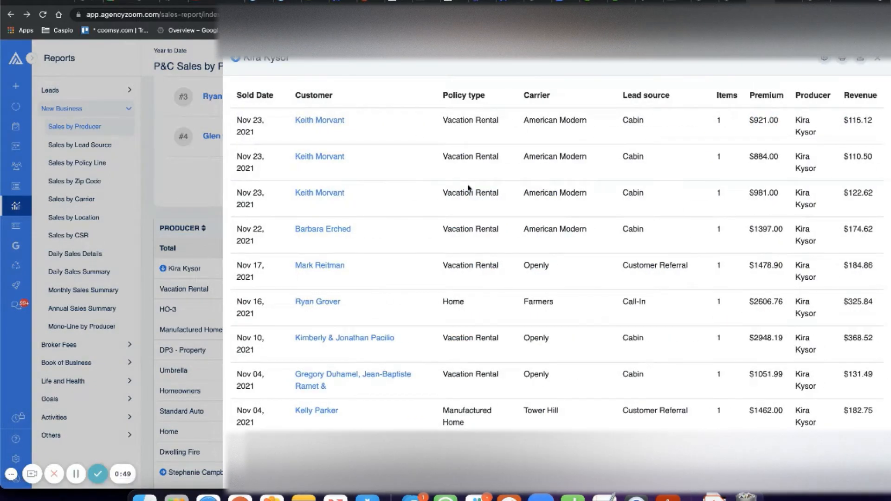
left_click(189, 116)
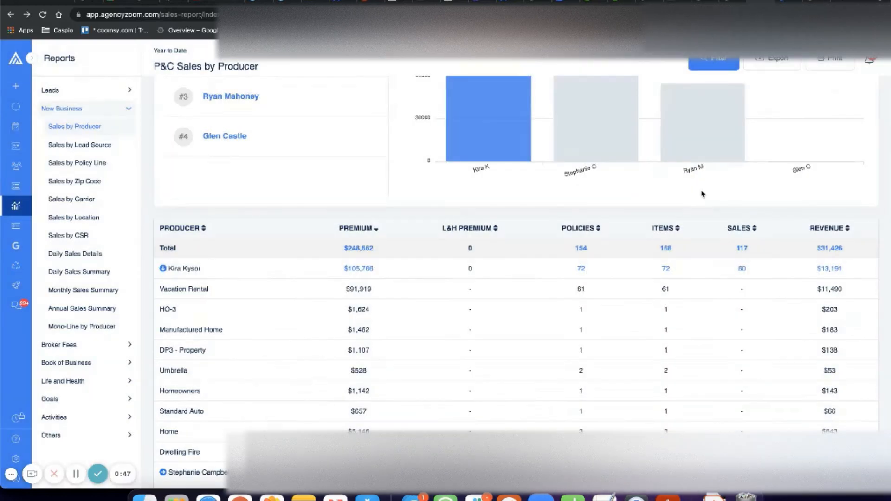
- Examine the report filter's sorting, lead source and timeframe choices, then close the filter without changing anything
scroll(702, 194, "up", 3)
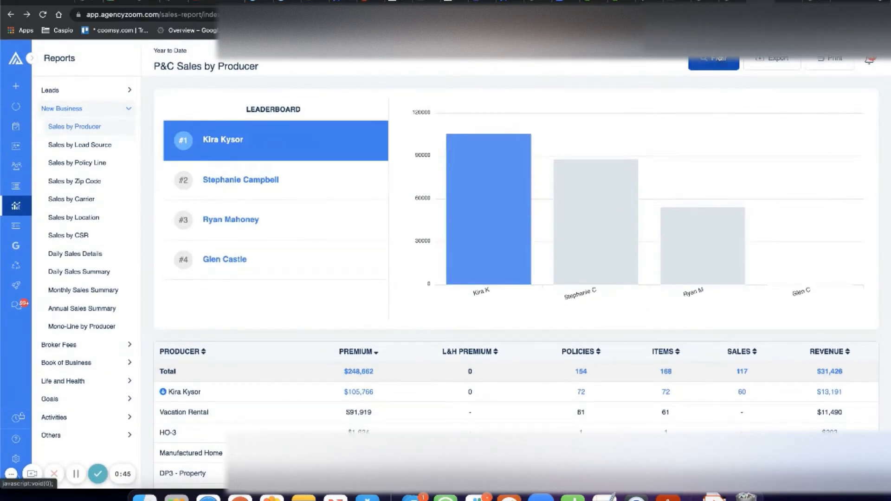
left_click(714, 59)
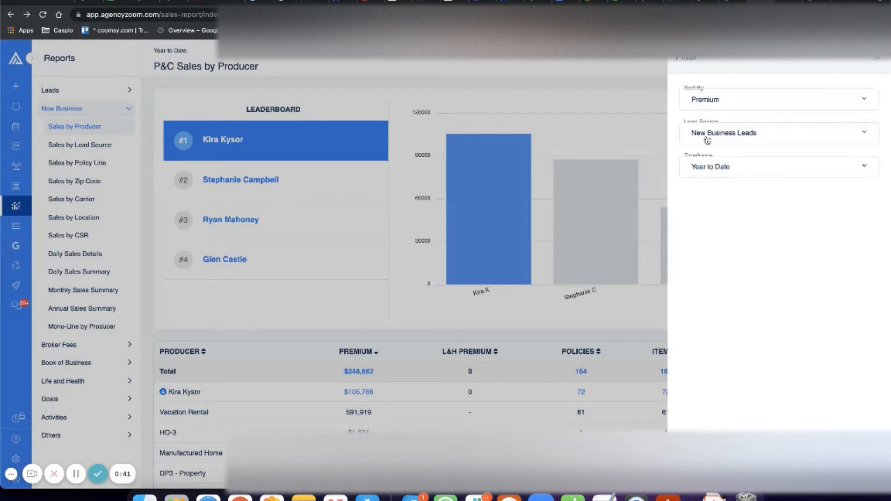
left_click(642, 74)
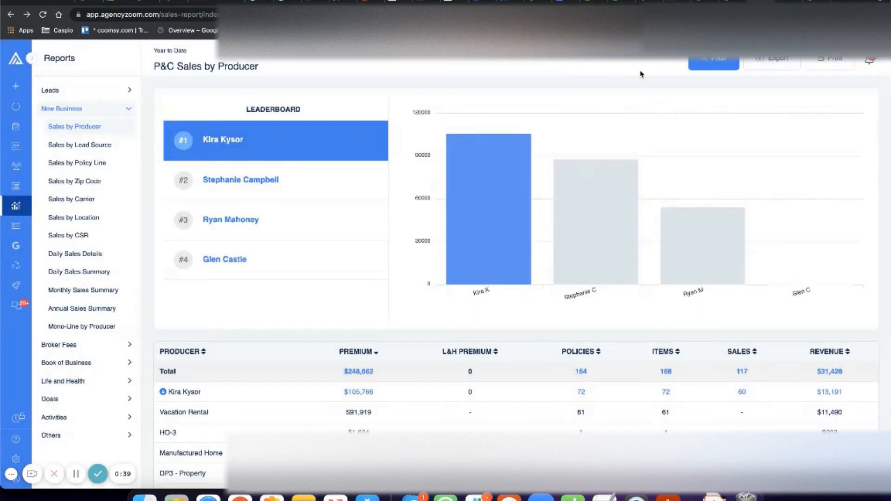
left_click(713, 63)
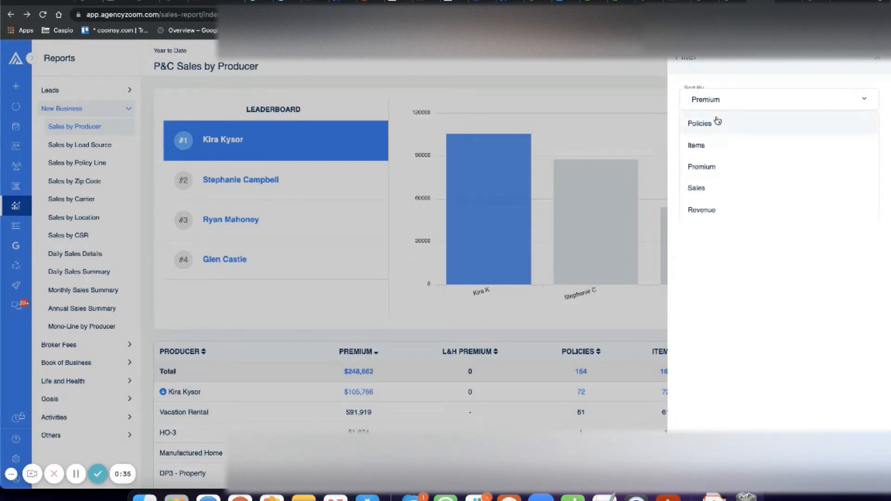
left_click(679, 99)
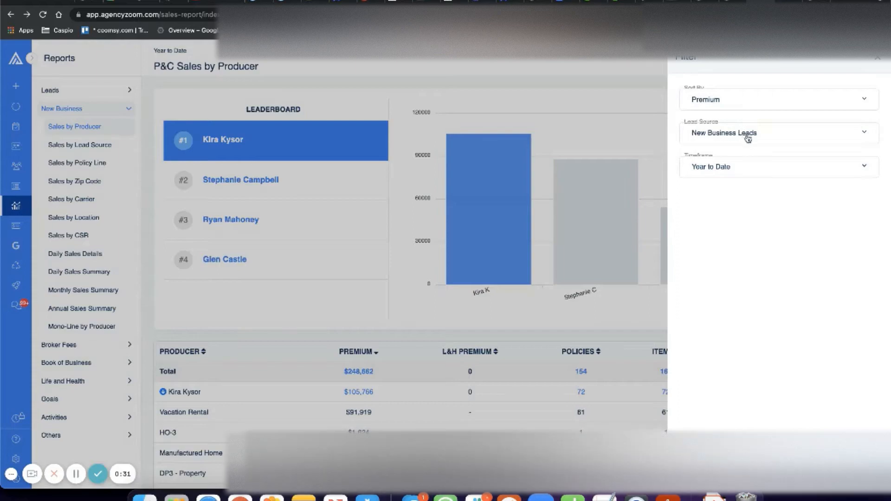
left_click(726, 170)
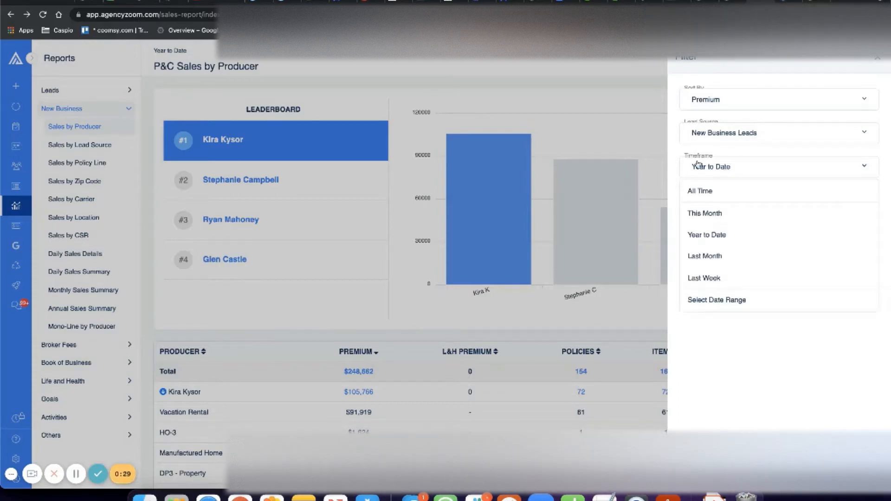
left_click(619, 147)
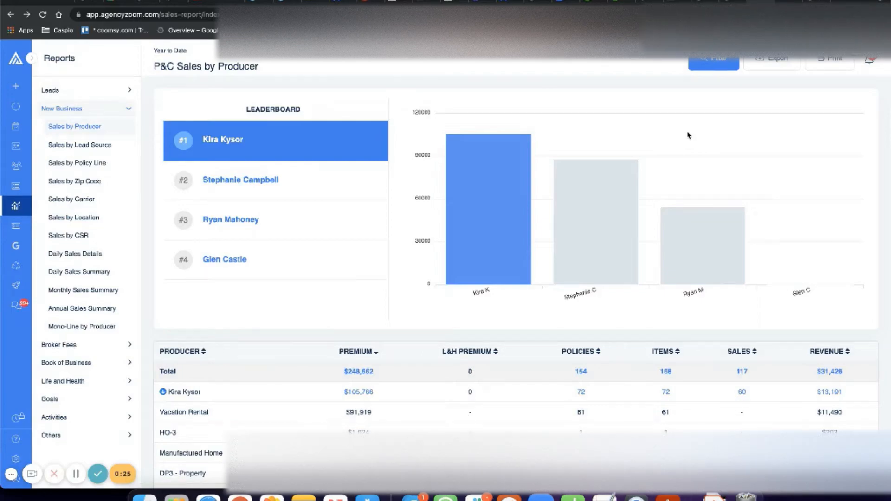
- Collapse the top-ranked producer's policy-type breakdown in the sales table and examine the Producer column
scroll(267, 328, "down", 1)
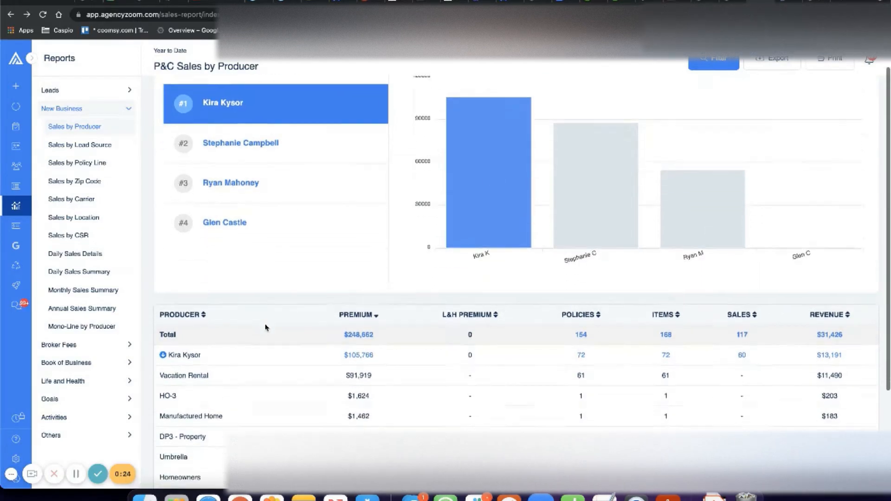
scroll(265, 327, "down", 3)
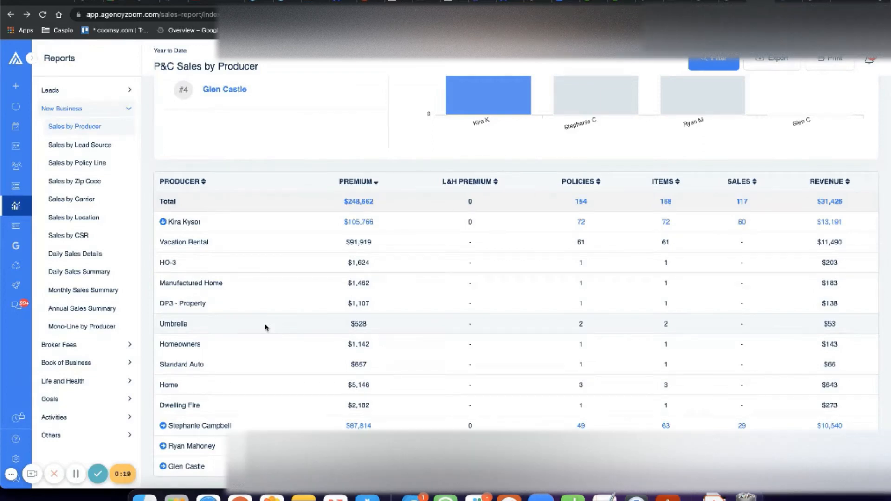
left_click(163, 221)
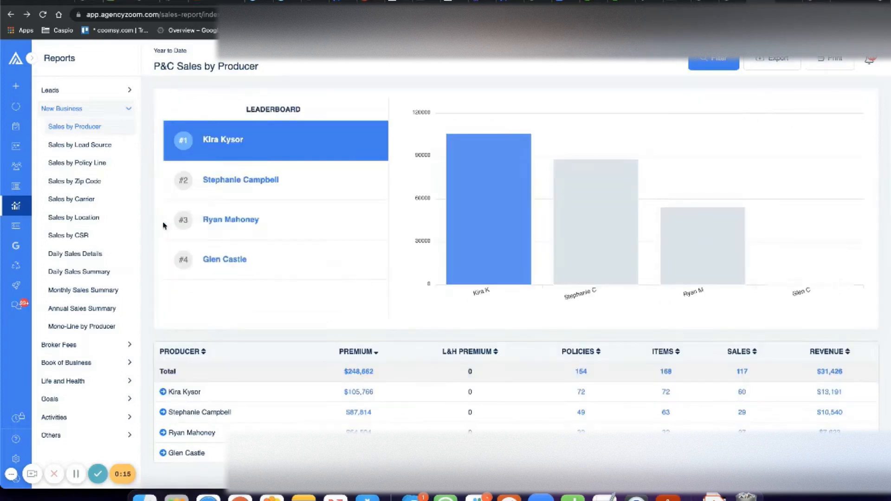
double_click(195, 352)
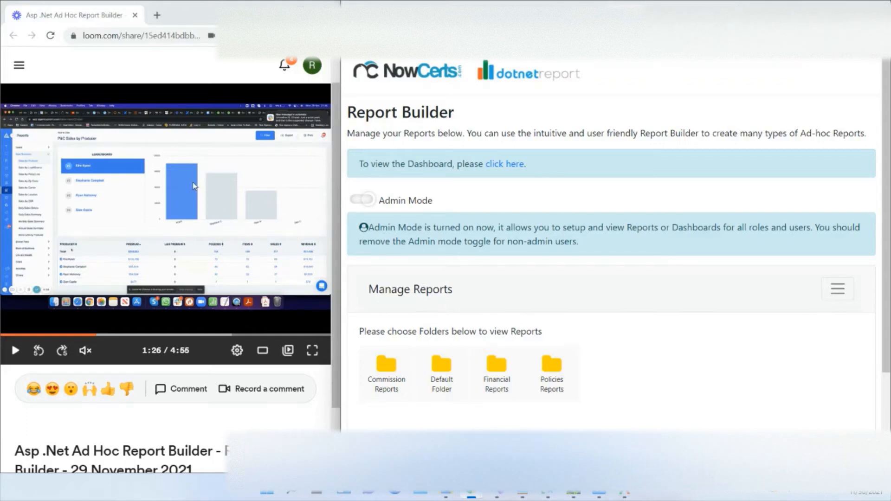
scroll(523, 255, "down", 2)
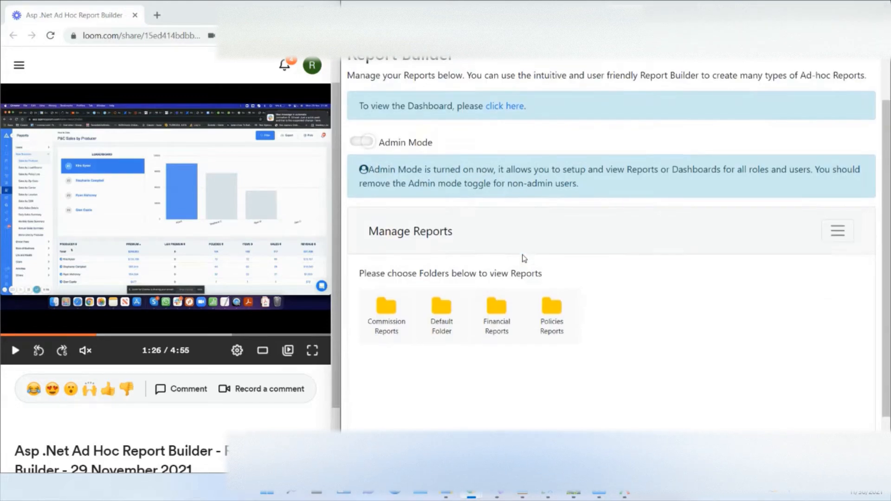
scroll(524, 259, "up", 2)
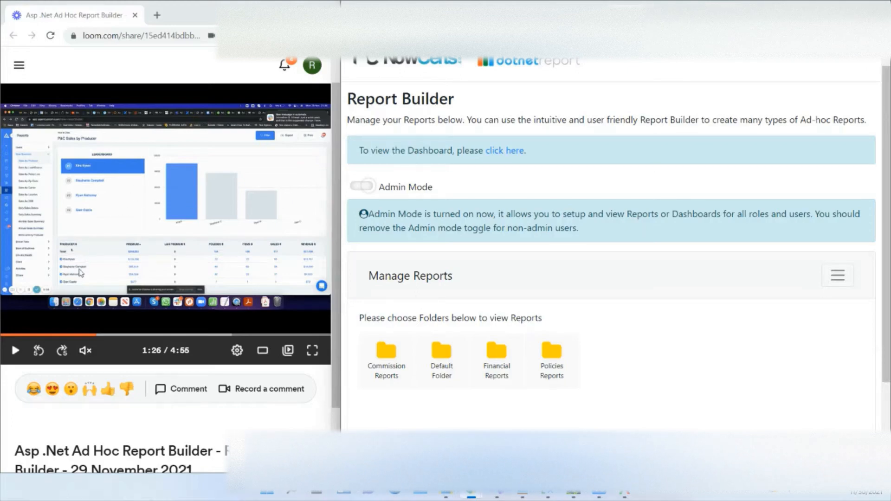
- Create a new report in the Report Builder and set its type to Summary
scroll(104, 257, "down", 1)
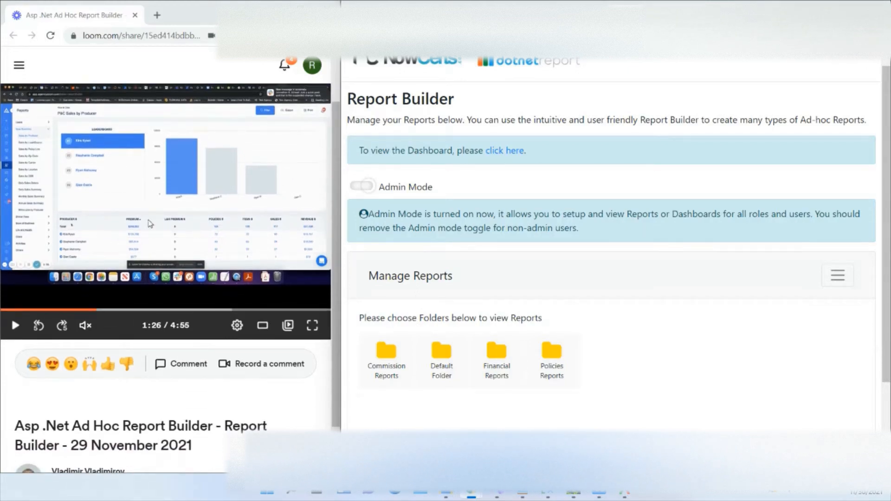
scroll(149, 229, "up", 1)
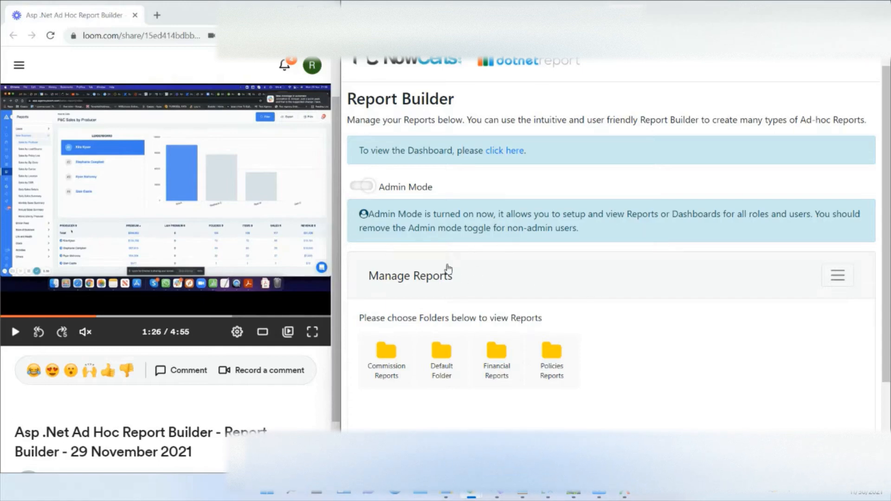
left_click(839, 279)
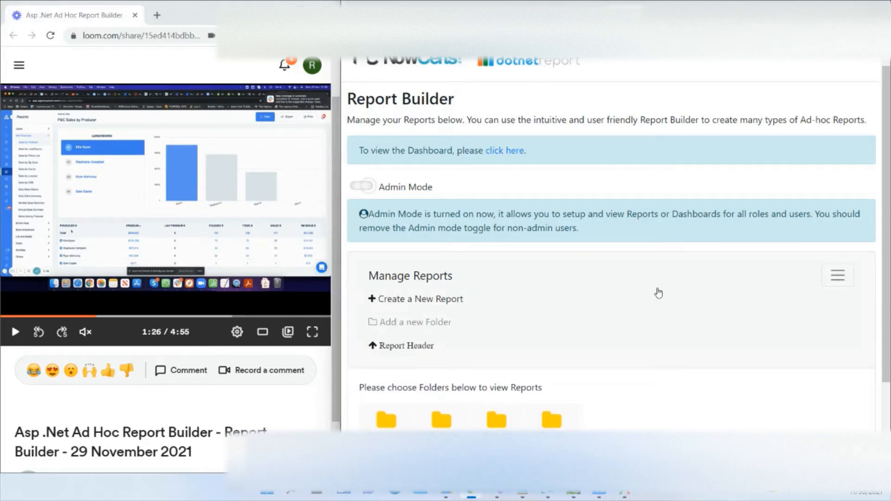
left_click(453, 302)
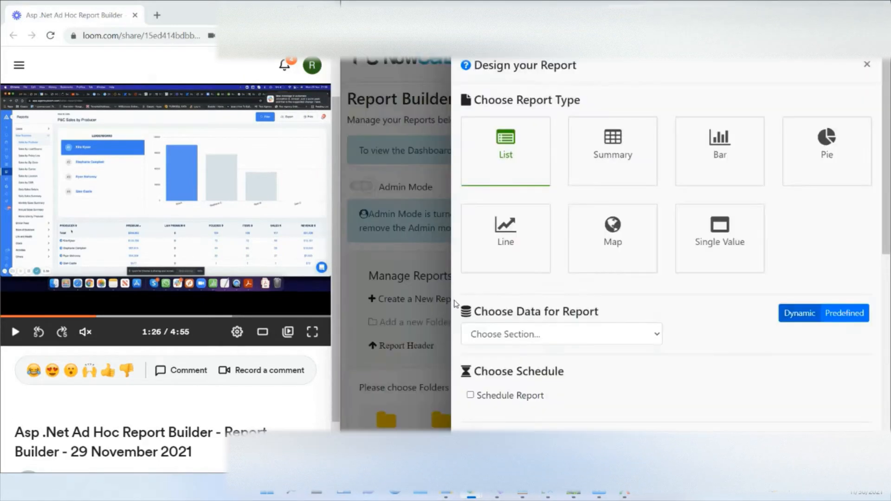
left_click(612, 153)
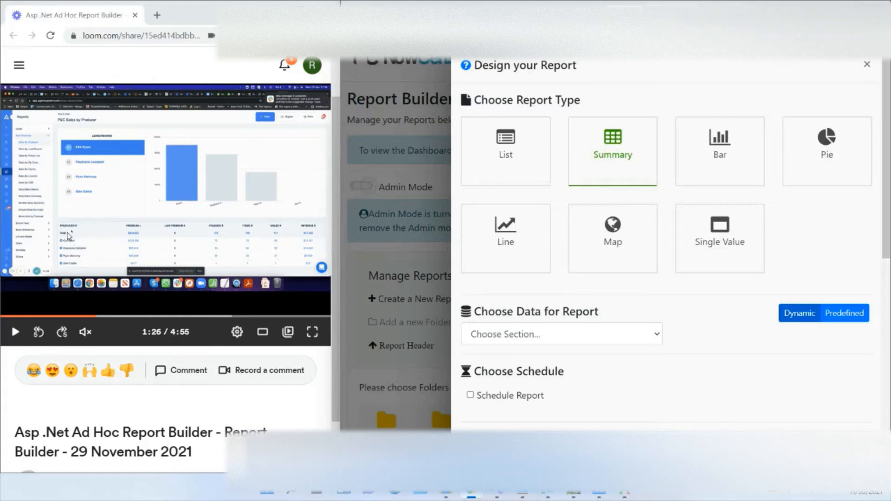
- Choose the Agents section as report data and include its FirstName field
left_click(529, 334)
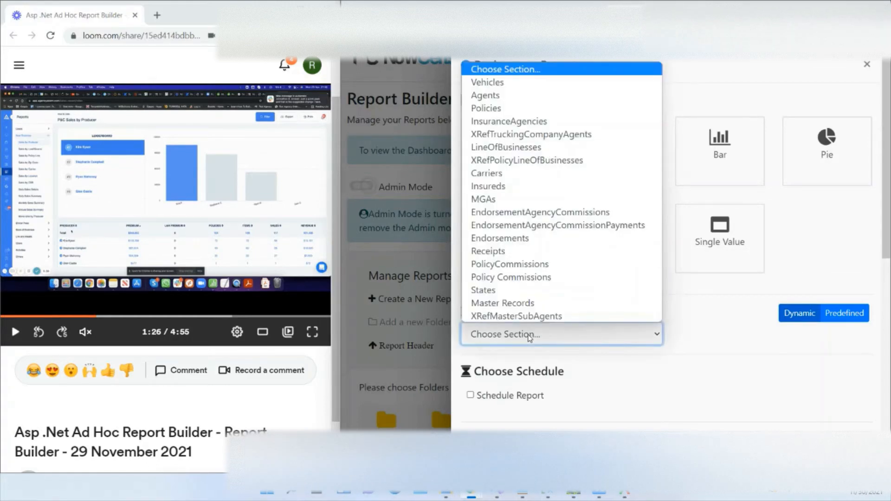
left_click(514, 96)
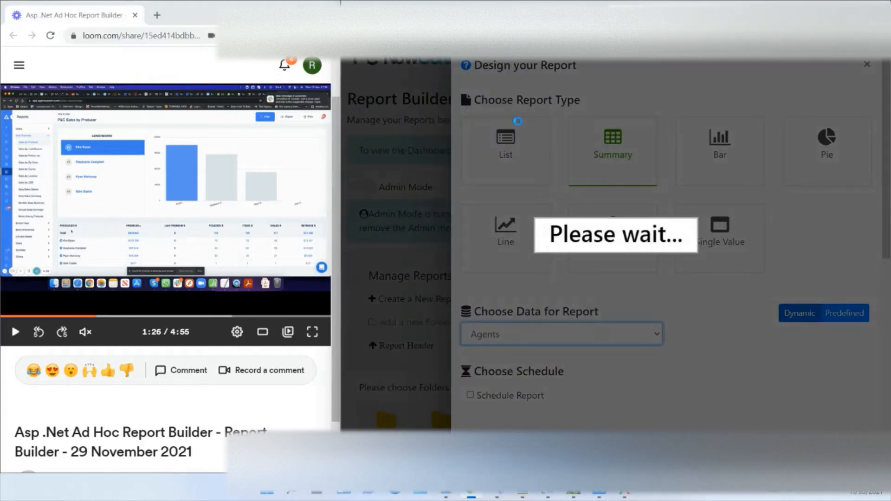
scroll(573, 241, "down", 2)
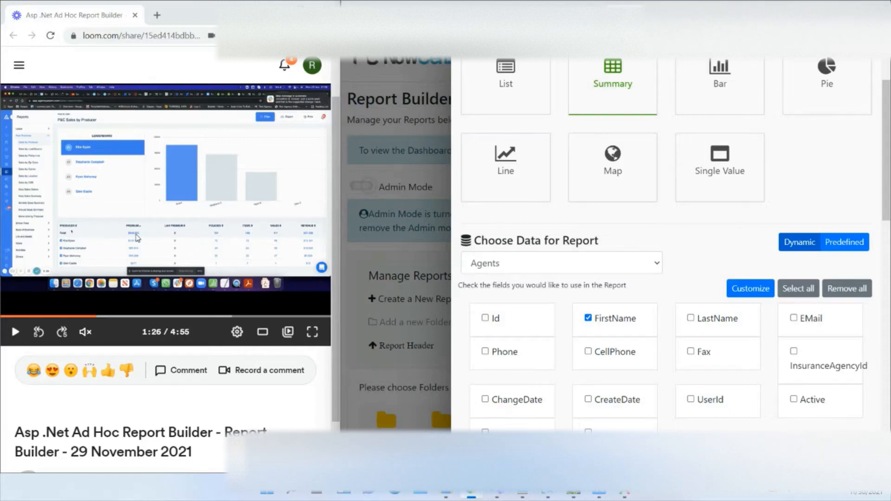
left_click(477, 188)
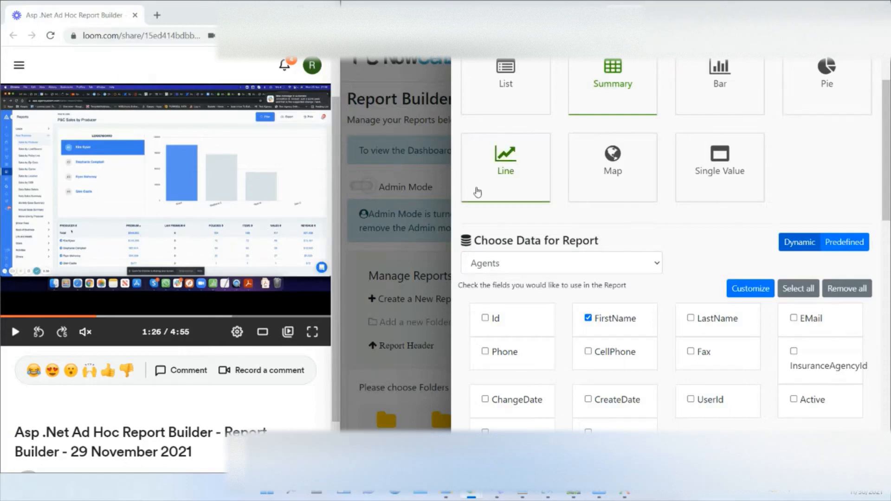
- Switch the report data to the Policies section and include the Effective Date and Premium Sent fields
scroll(478, 191, "up", 2)
left_click(525, 328)
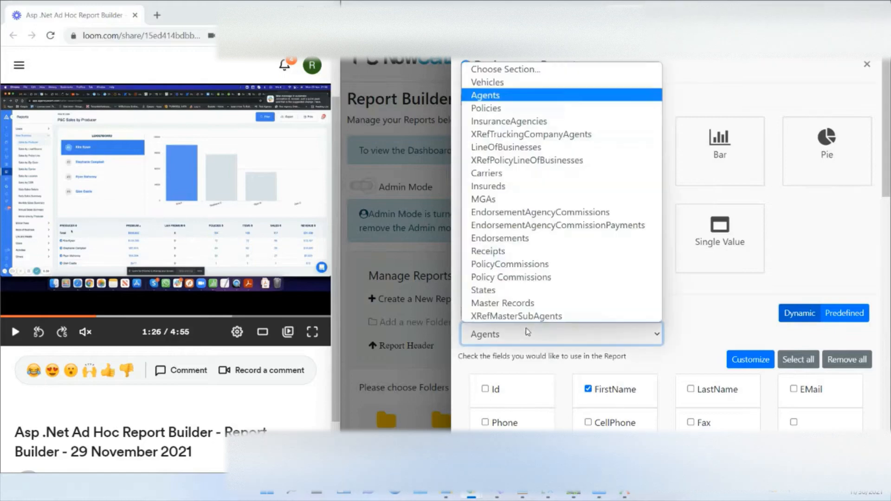
left_click(520, 113)
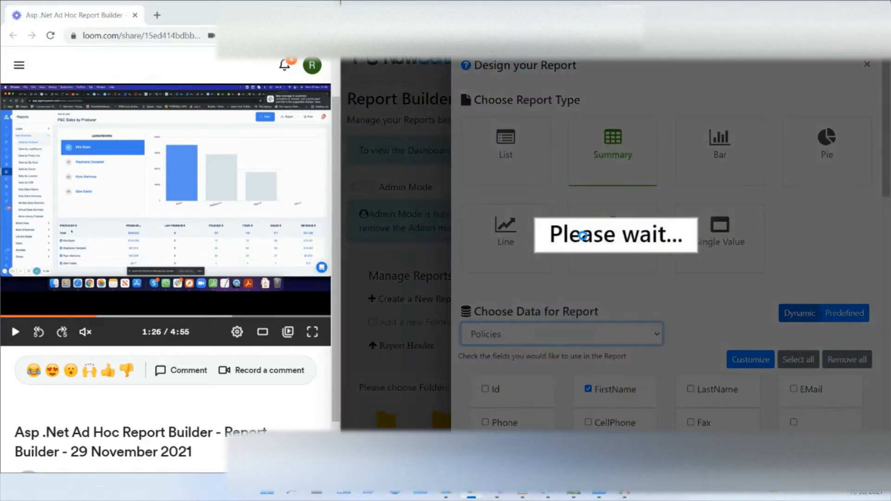
scroll(583, 239, "down", 3)
scroll(584, 239, "down", 1)
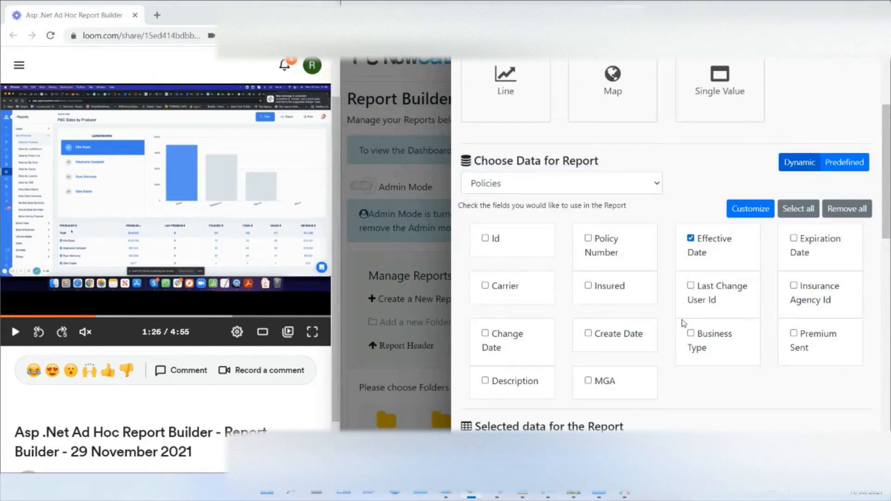
scroll(683, 323, "down", 1)
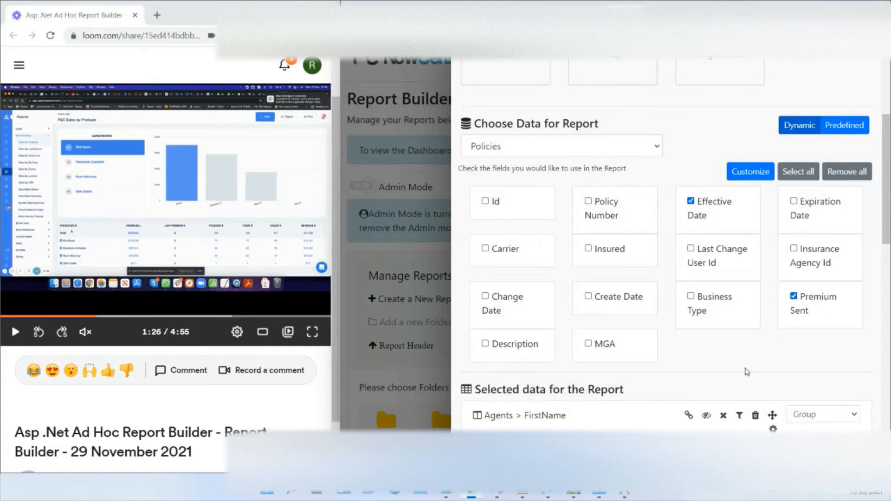
- Switch the report data to the Endorsements section and include the Base Premium field
scroll(747, 372, "up", 3)
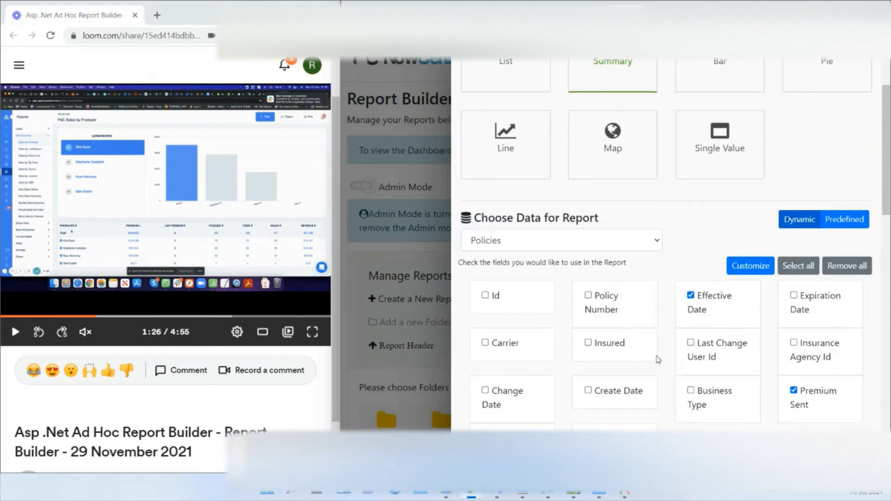
left_click(582, 239)
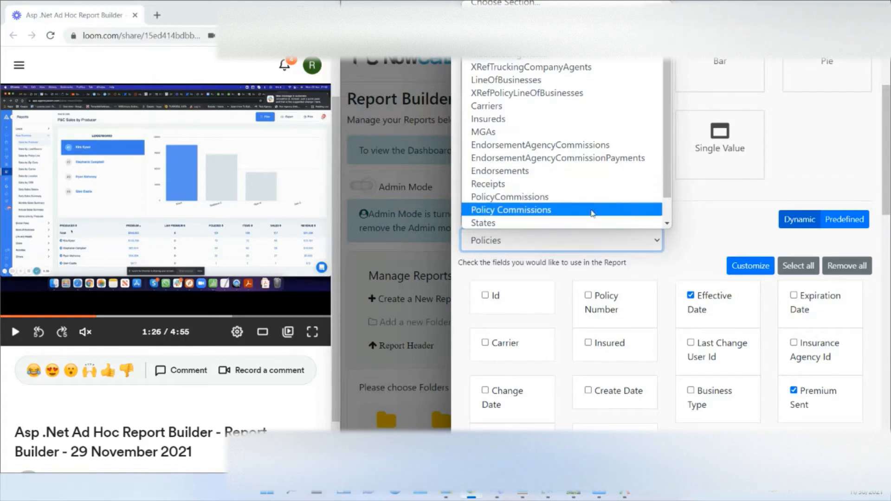
left_click(589, 172)
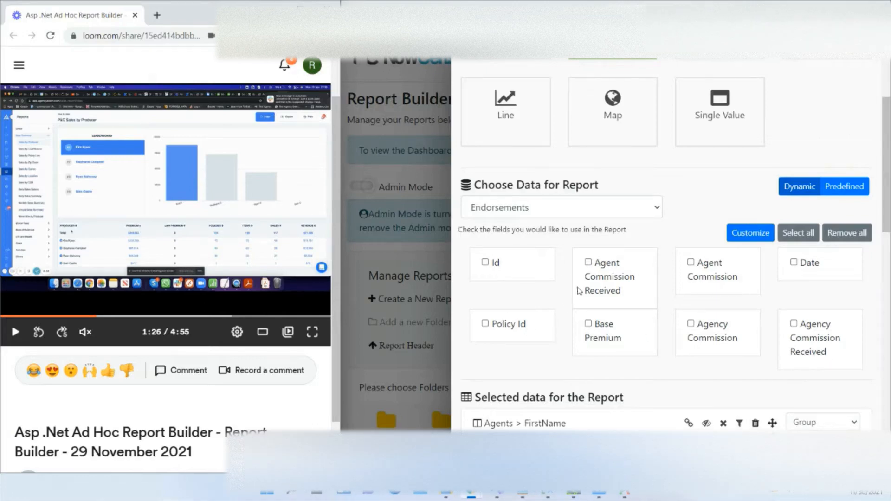
left_click(589, 324)
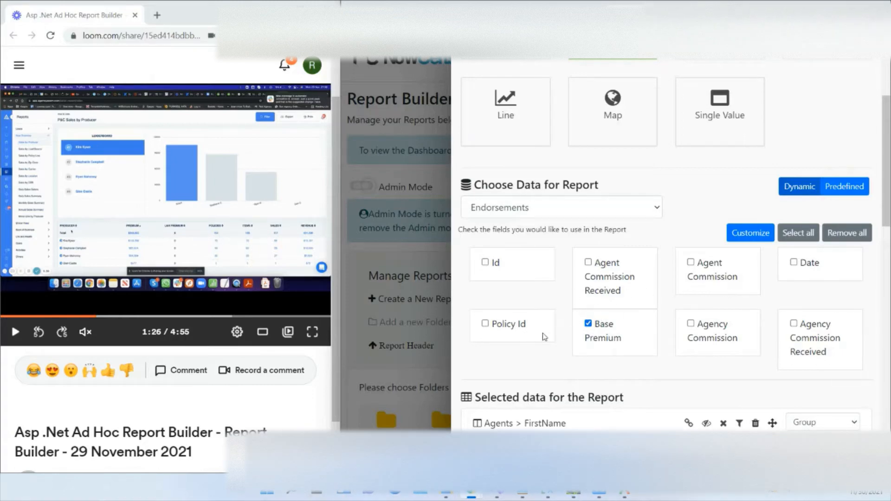
scroll(668, 368, "down", 2)
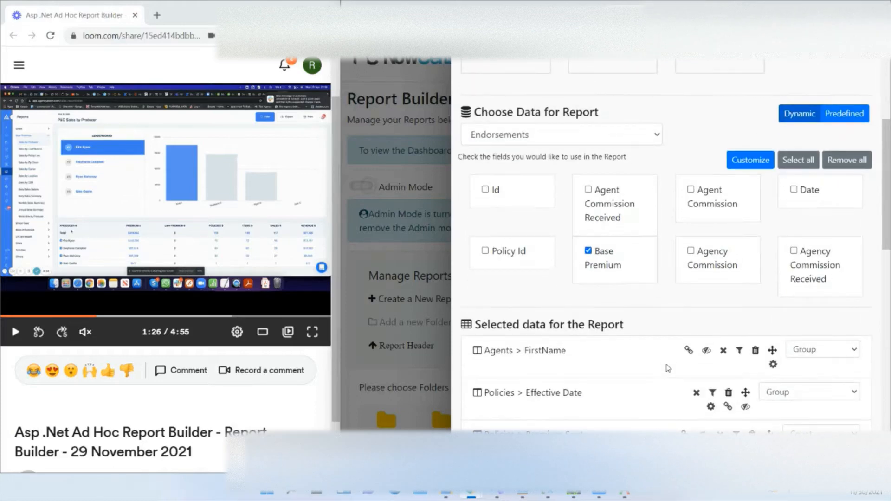
scroll(667, 368, "up", 1)
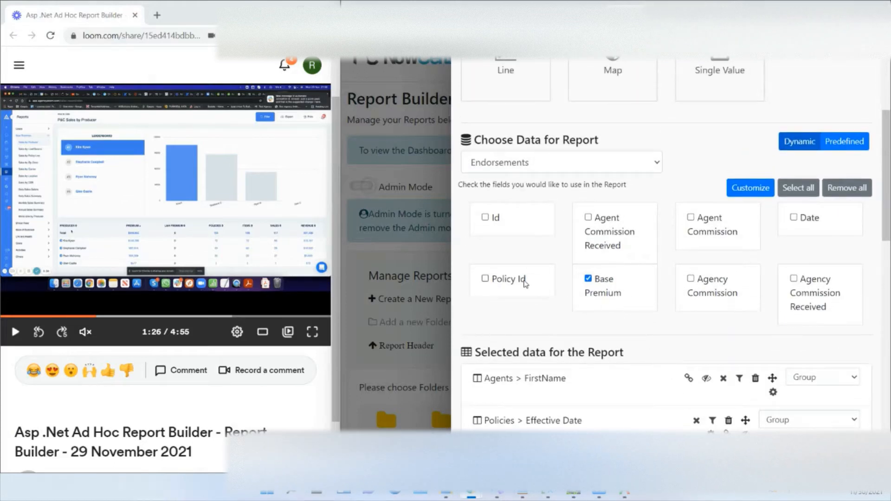
- Include the Agency Commission and Agent Commission fields from Endorsements, leaving Policy Id out of the report
left_click(524, 282)
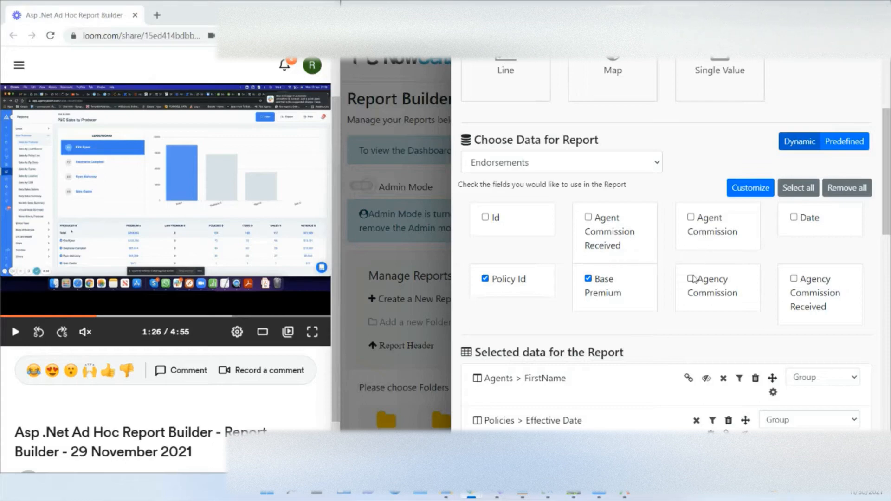
left_click(695, 233)
left_click(514, 284)
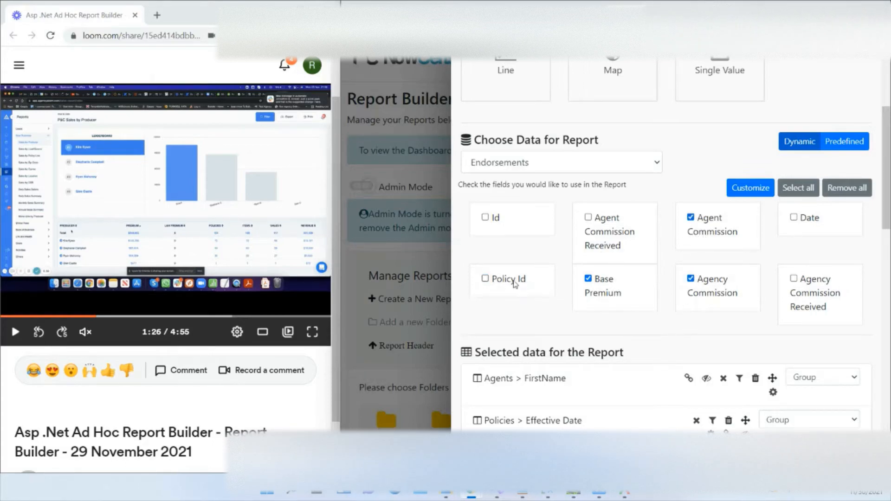
- Set the Policies Effective Date field to Only in Detail and turn on its filter option
scroll(618, 313, "down", 3)
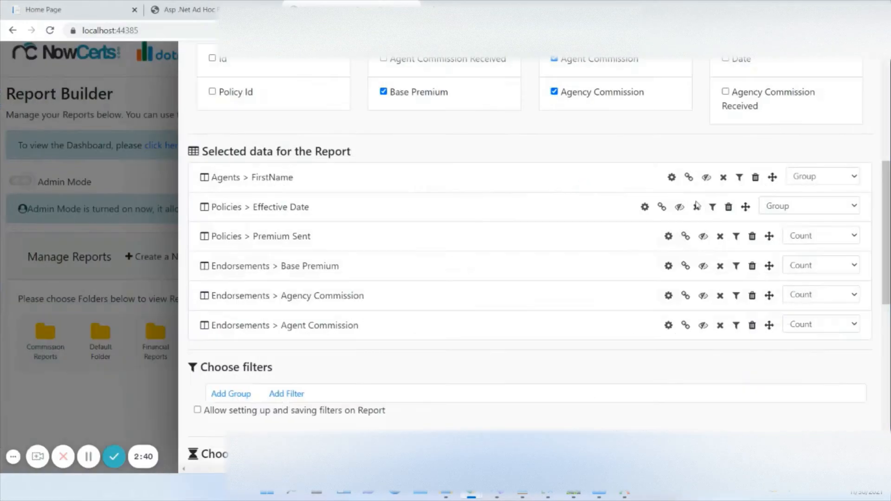
scroll(682, 240, "up", 3)
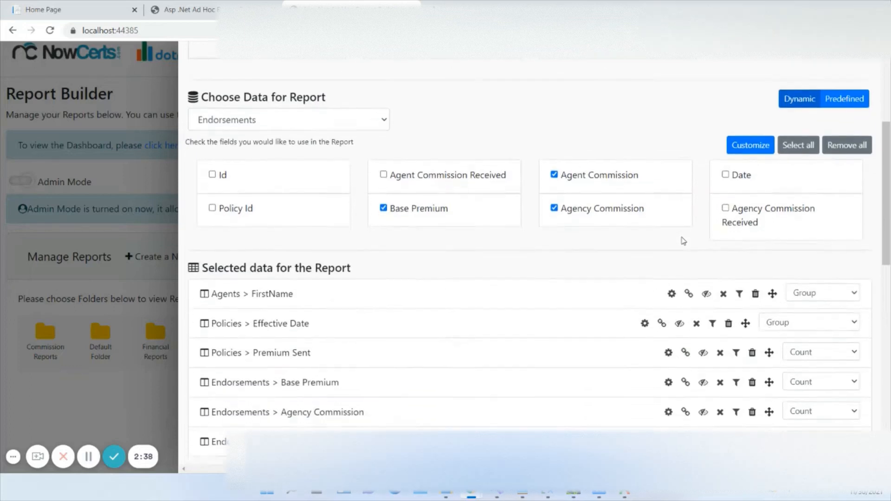
scroll(683, 241, "down", 1)
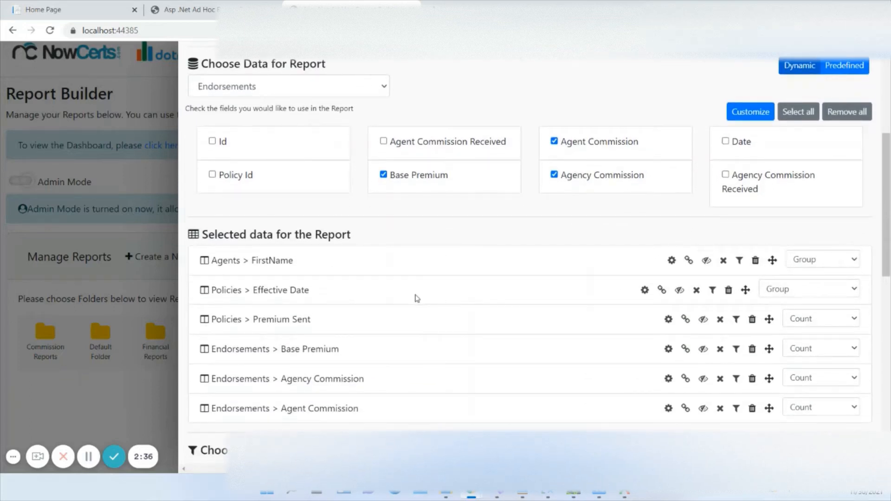
left_click(776, 291)
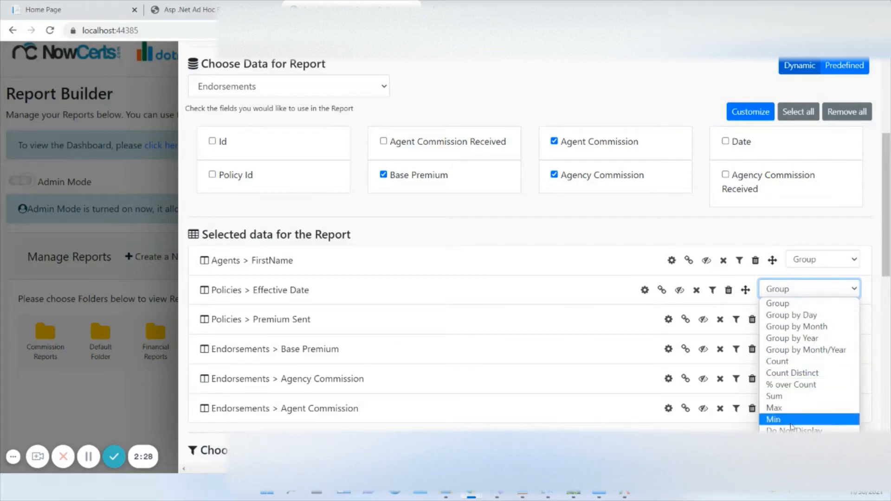
left_click(791, 443)
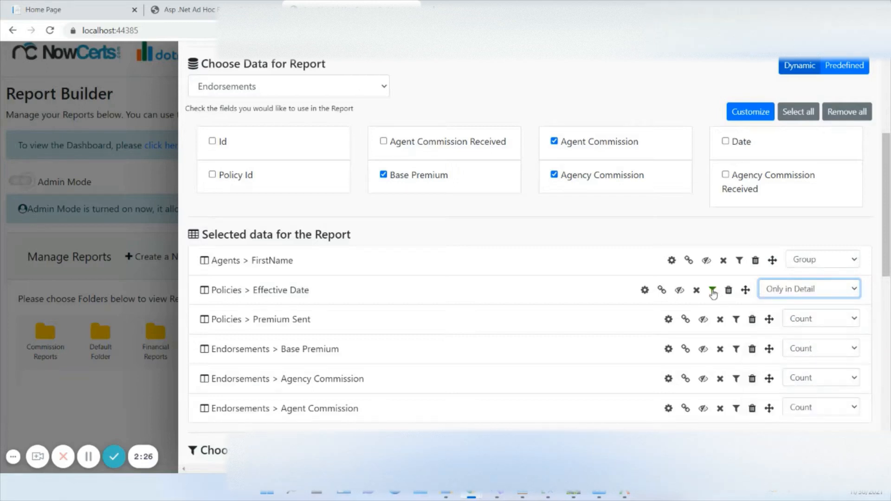
- Aggregate the Premium Sent, Base Premium, Agency Commission and Agent Commission fields by Sum
left_click(805, 320)
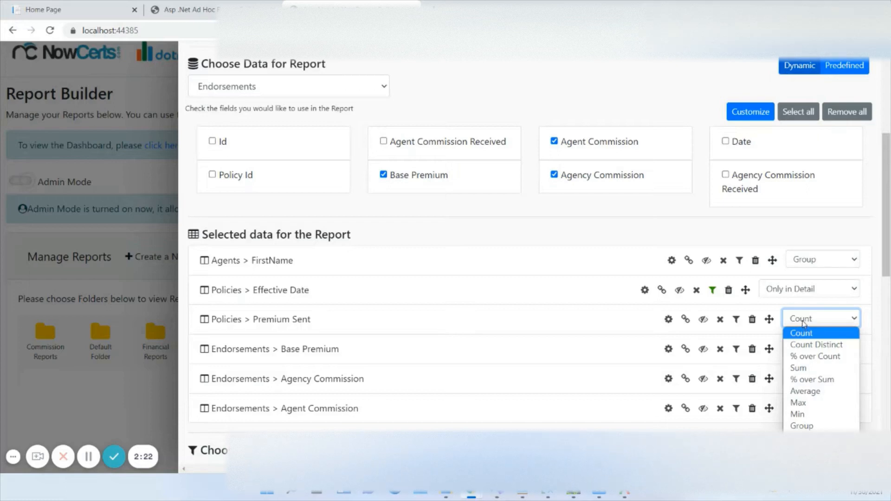
left_click(813, 371)
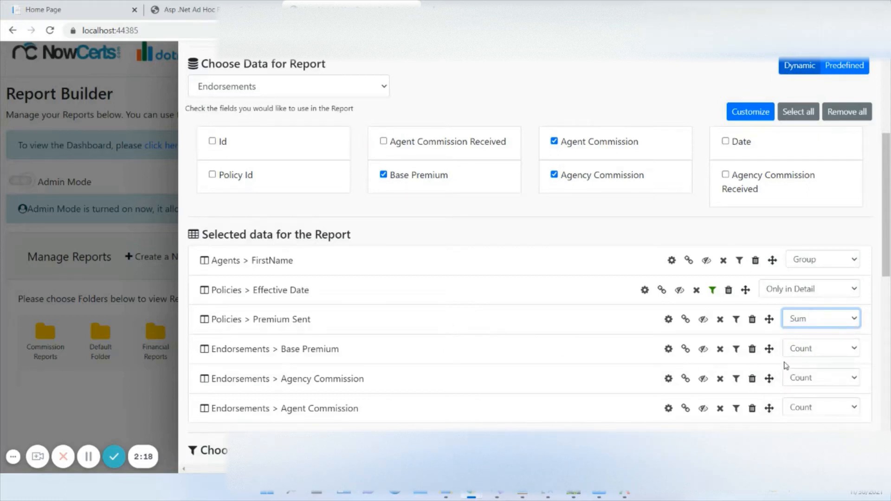
left_click(815, 355)
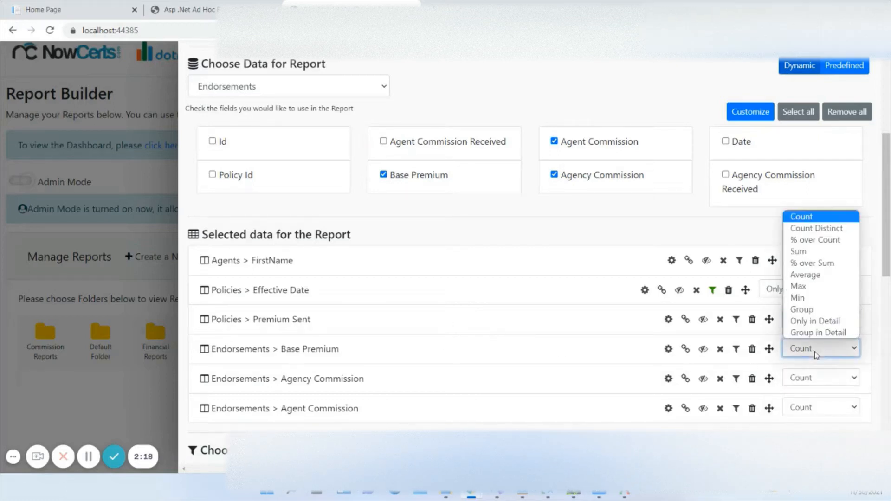
left_click(813, 252)
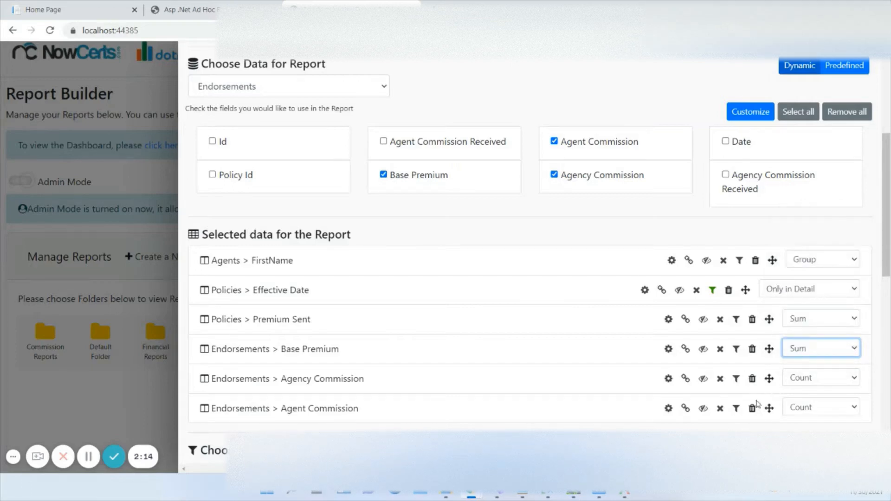
left_click(821, 378)
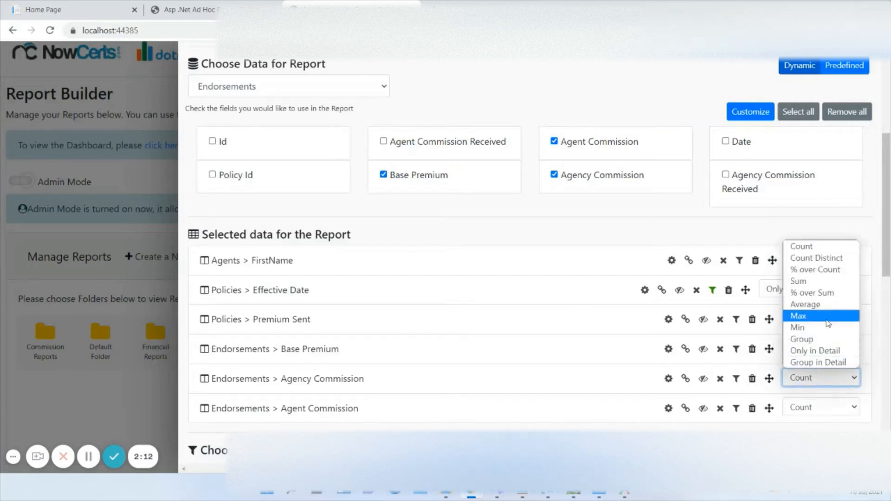
left_click(810, 282)
left_click(821, 407)
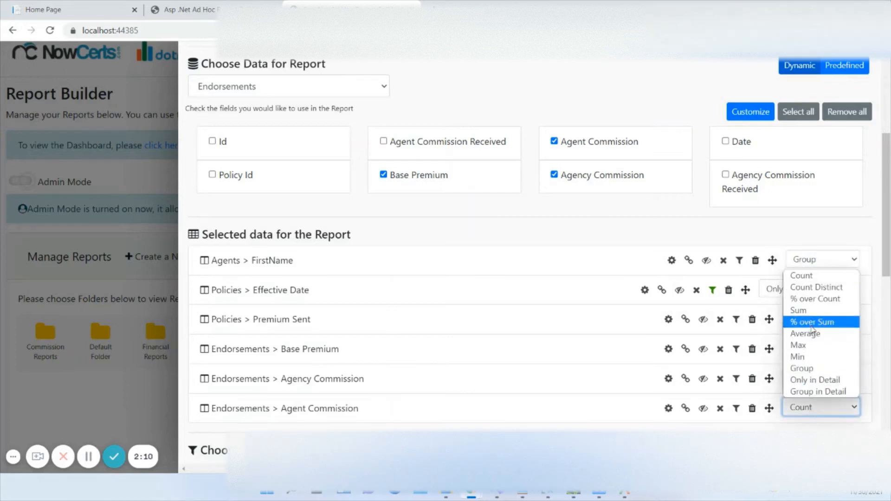
left_click(805, 310)
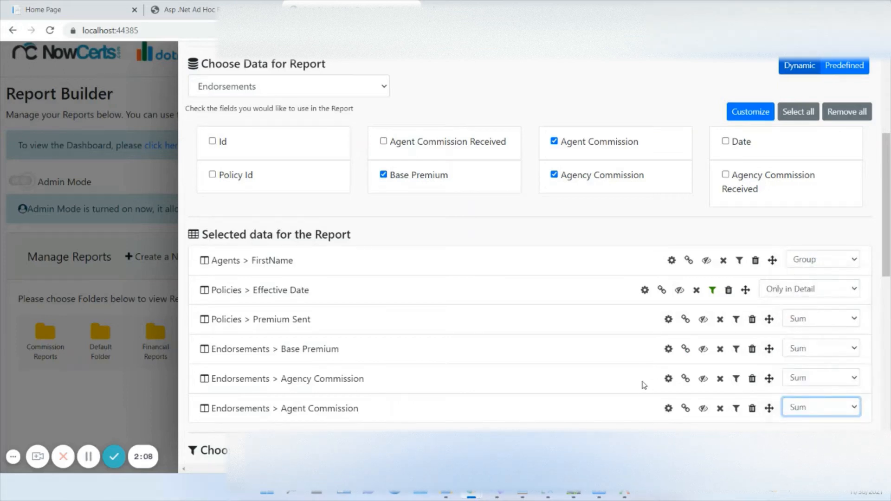
- Add a report filter on the Policies Effective Date field using the range operator set to This Year
scroll(643, 385, "down", 3)
scroll(644, 384, "down", 4)
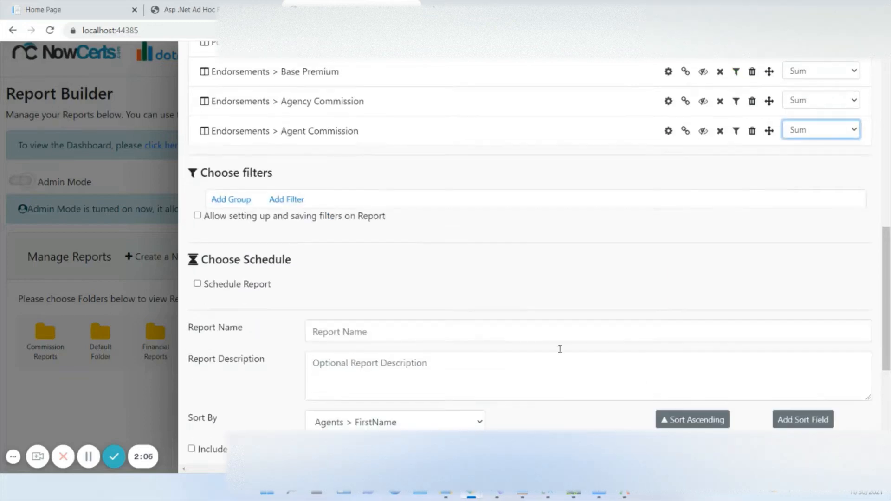
left_click(286, 199)
left_click(349, 235)
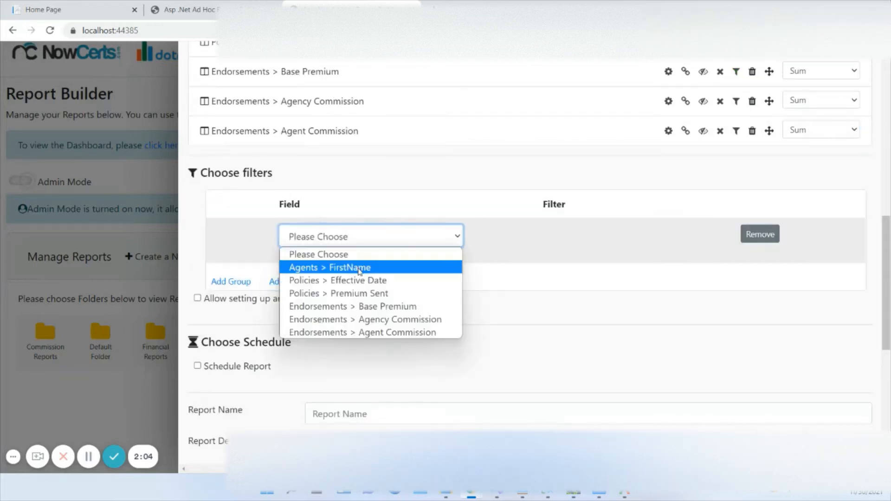
left_click(369, 280)
left_click(518, 234)
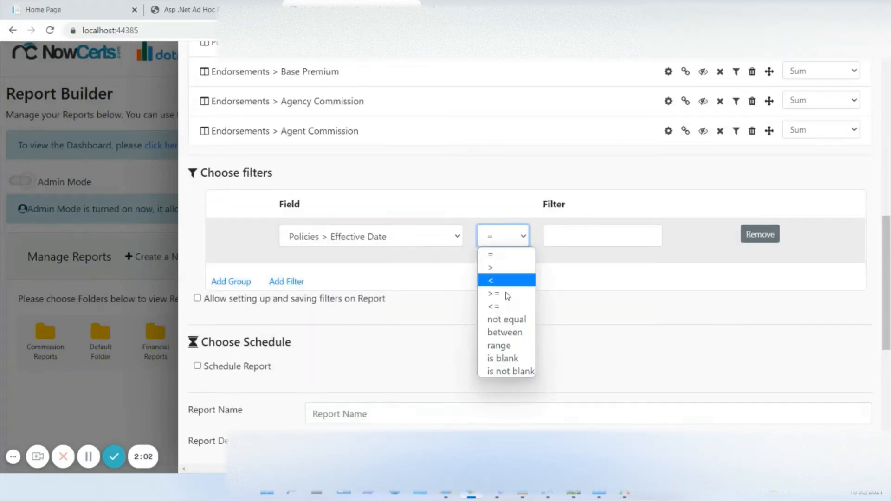
left_click(503, 345)
left_click(580, 238)
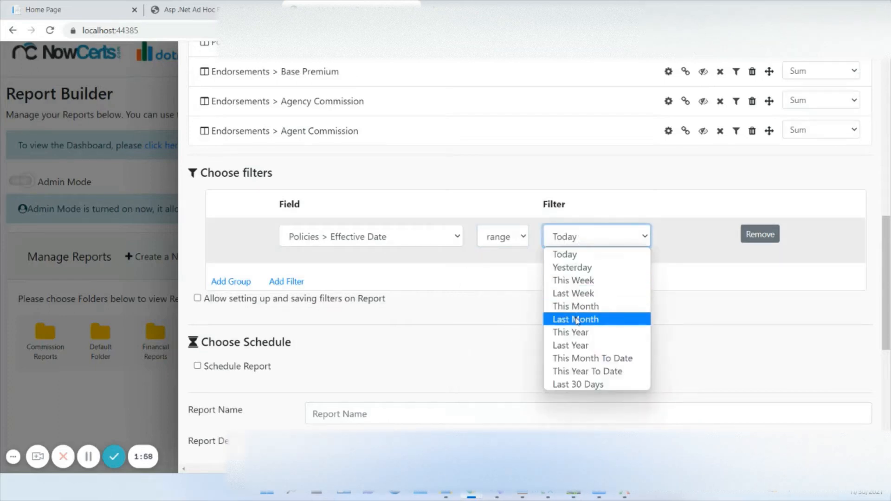
left_click(580, 333)
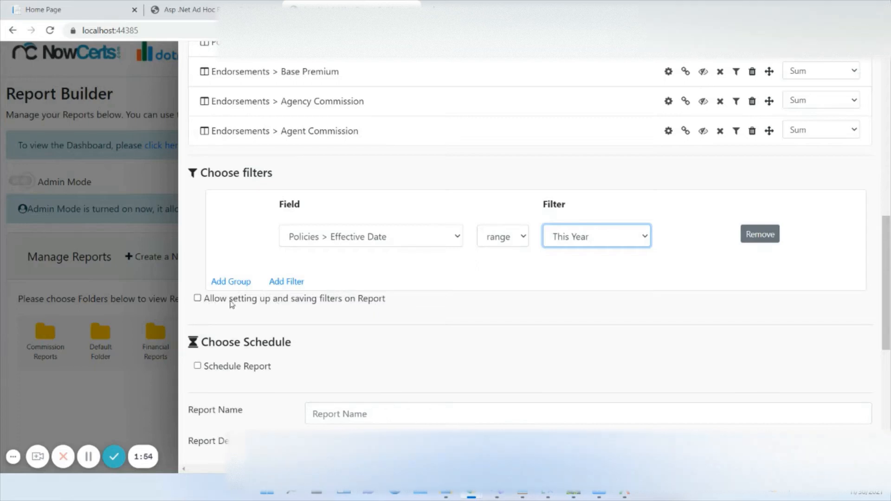
- Name the report "Agent Summary Report", keep it in the Default Folder, and save and run it
scroll(230, 303, "down", 3)
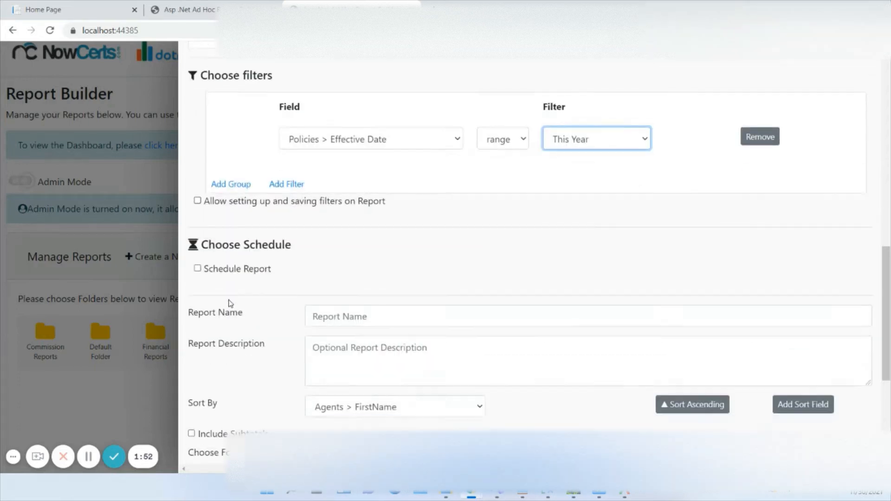
left_click(378, 311)
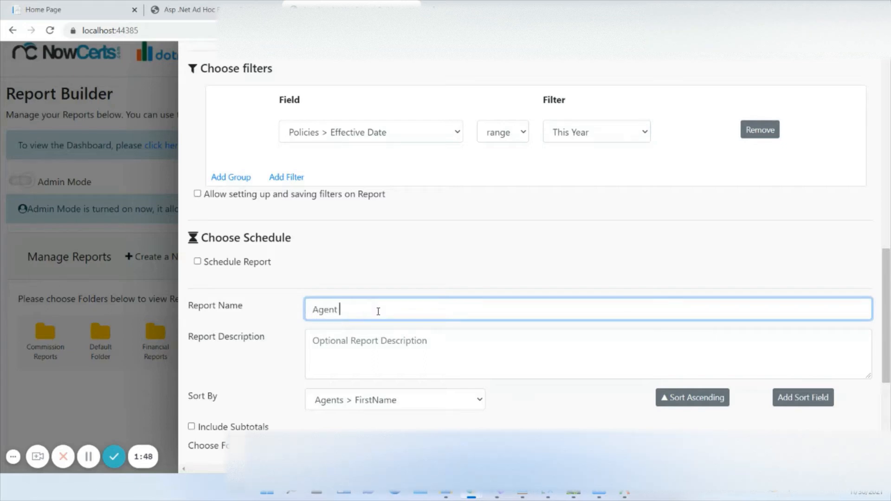
type("Summary Report")
scroll(378, 312, "down", 5)
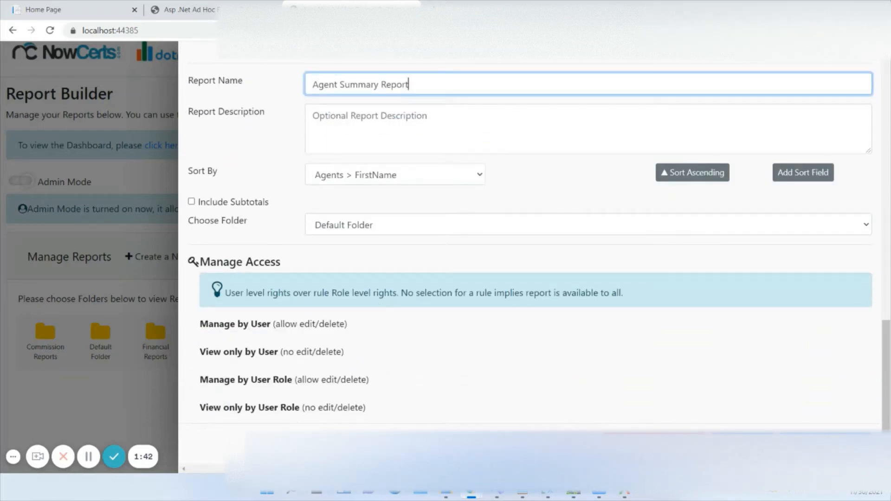
left_click(858, 329)
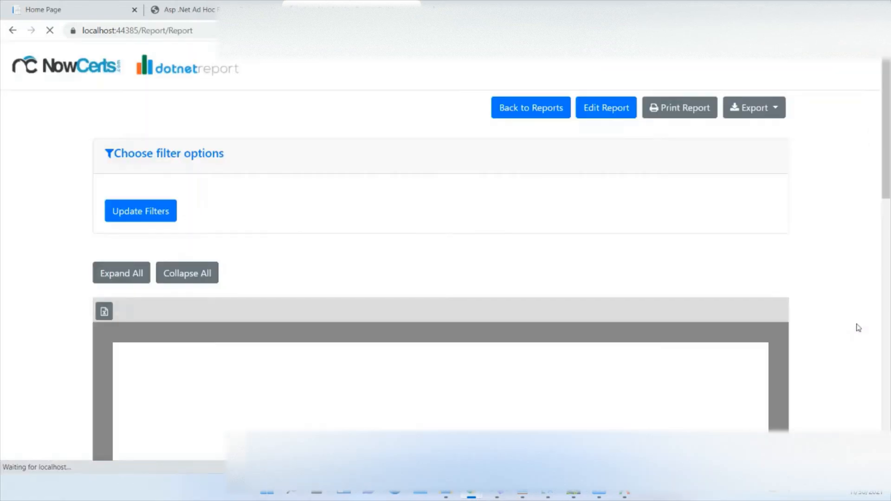
- Examine the per-agent rows and summed columns of the Agent Summary Report against the P&C Sales by Producer reference
scroll(858, 328, "down", 5)
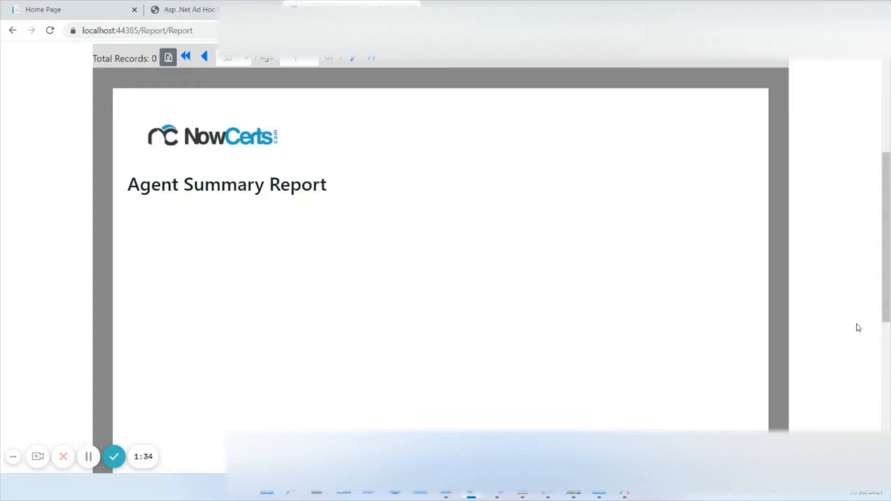
scroll(859, 328, "down", 2)
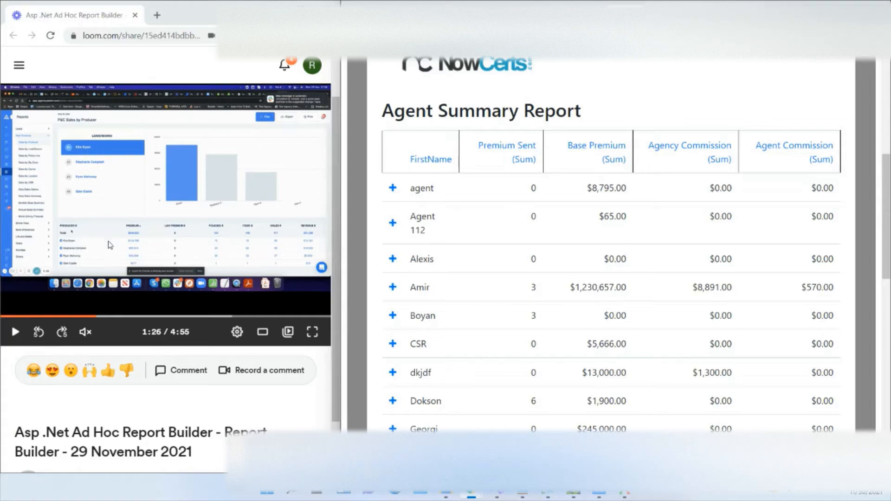
scroll(420, 280, "down", 1)
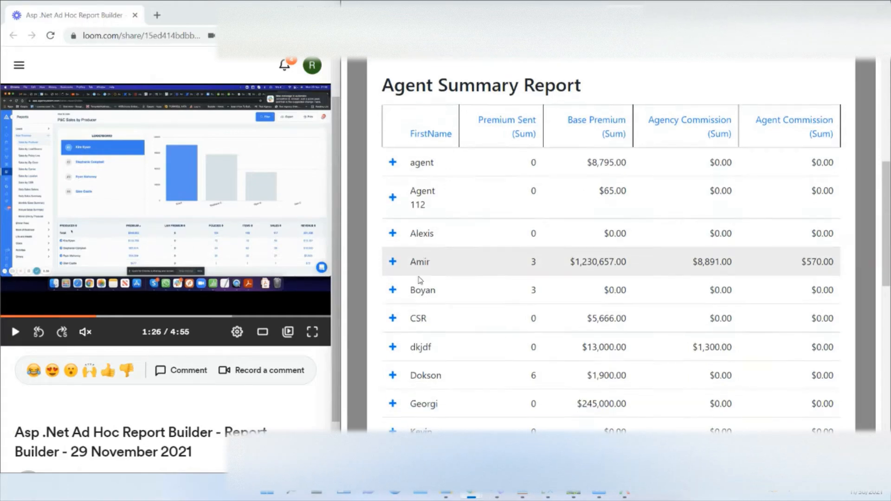
scroll(583, 227, "up", 2)
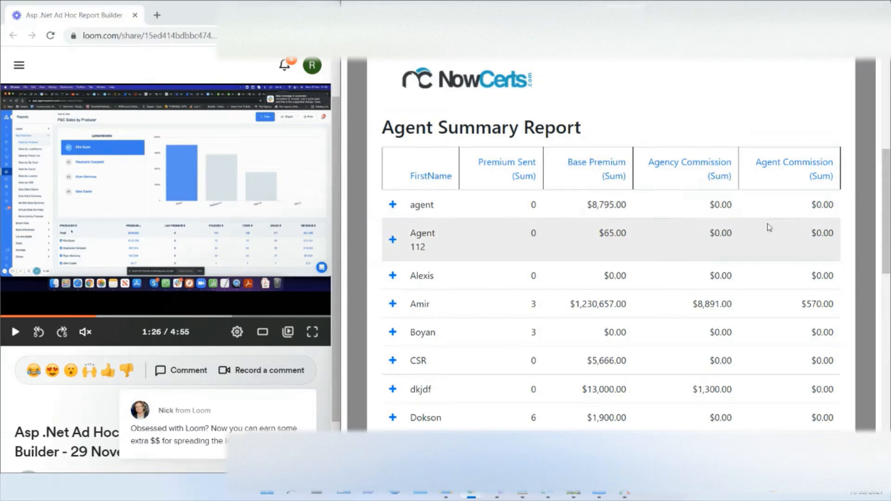
scroll(742, 253, "down", 1)
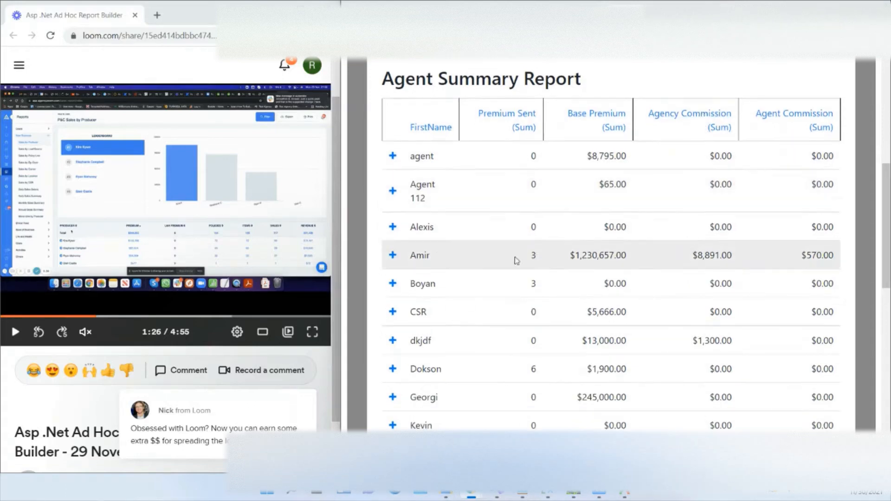
- Expand the agent row with the $1,230,657.00 base premium and examine its detail records
left_click(392, 257)
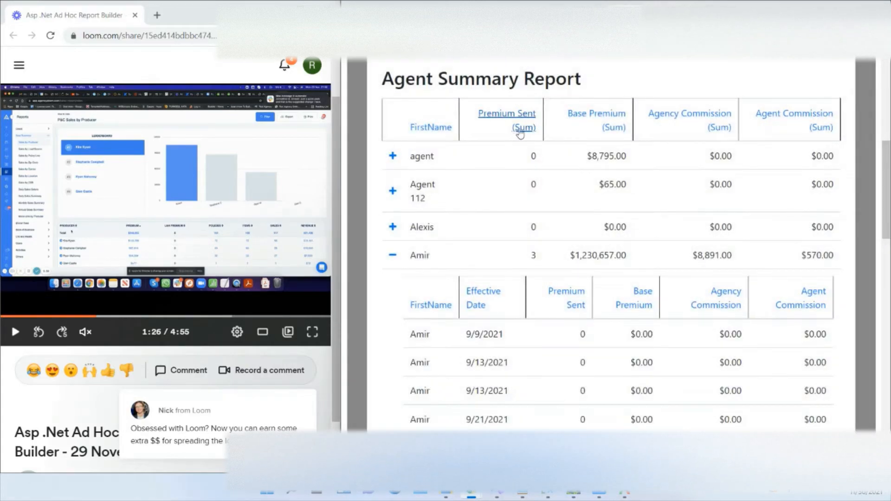
scroll(501, 223, "down", 2)
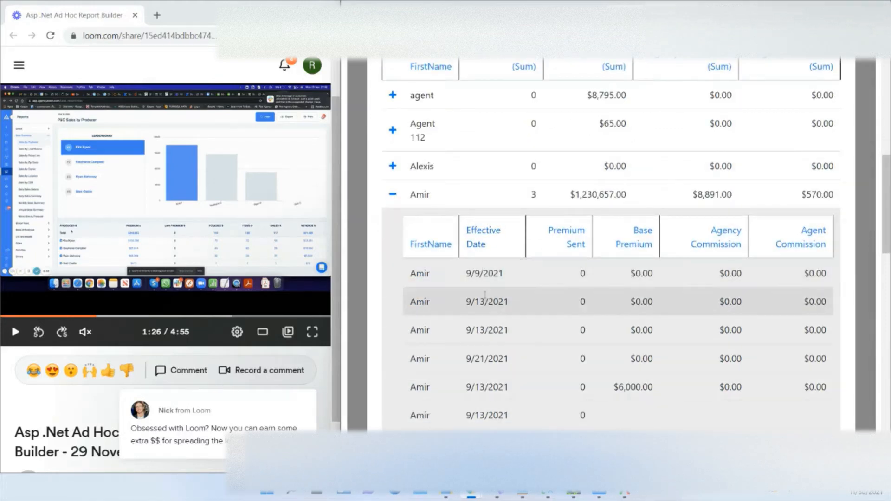
scroll(484, 286, "down", 1)
scroll(485, 299, "down", 2)
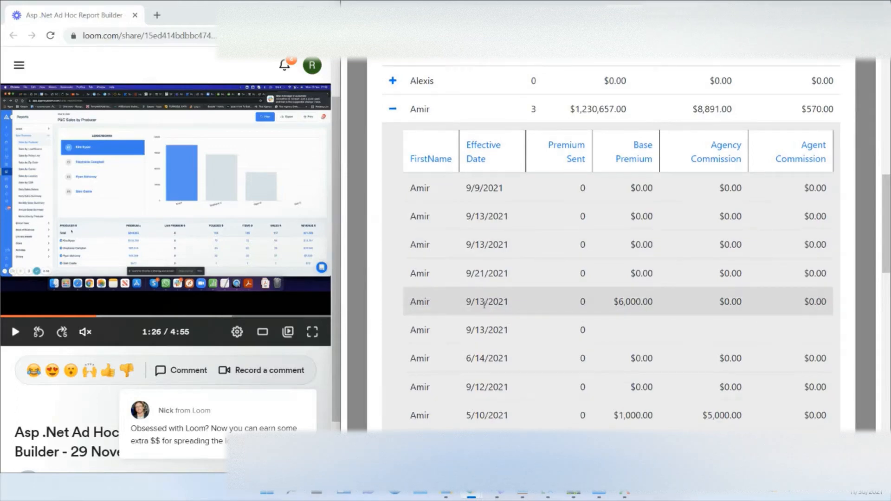
scroll(484, 304, "down", 2)
scroll(506, 308, "up", 4)
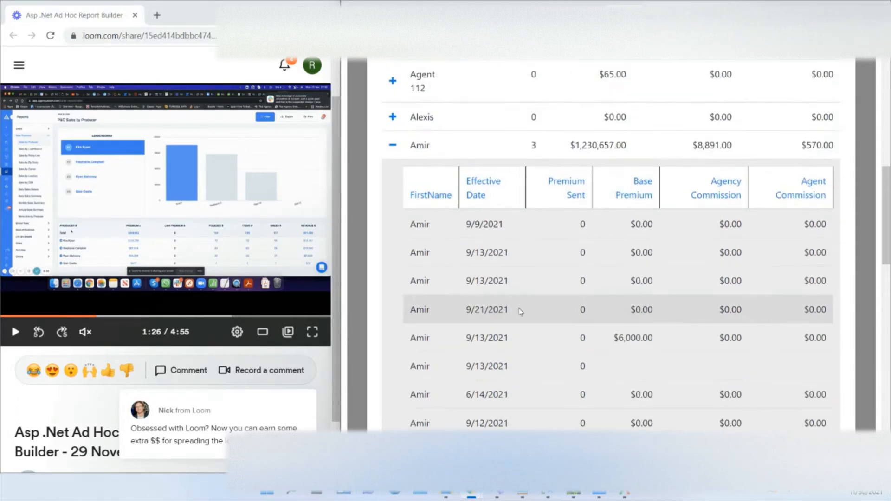
scroll(548, 318, "down", 3)
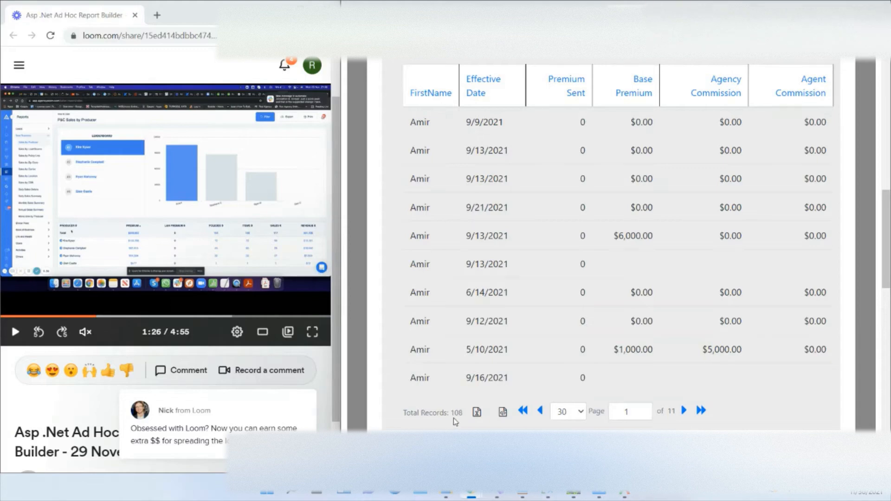
scroll(614, 241, "up", 2)
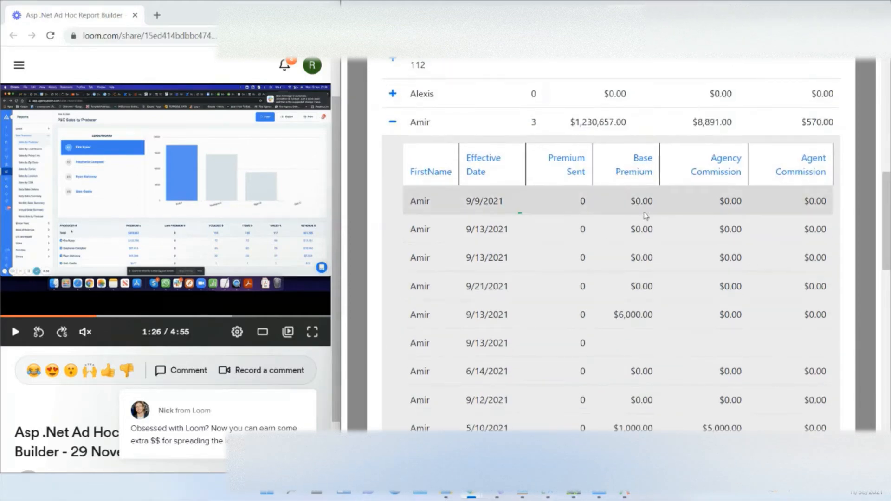
scroll(634, 322, "down", 2)
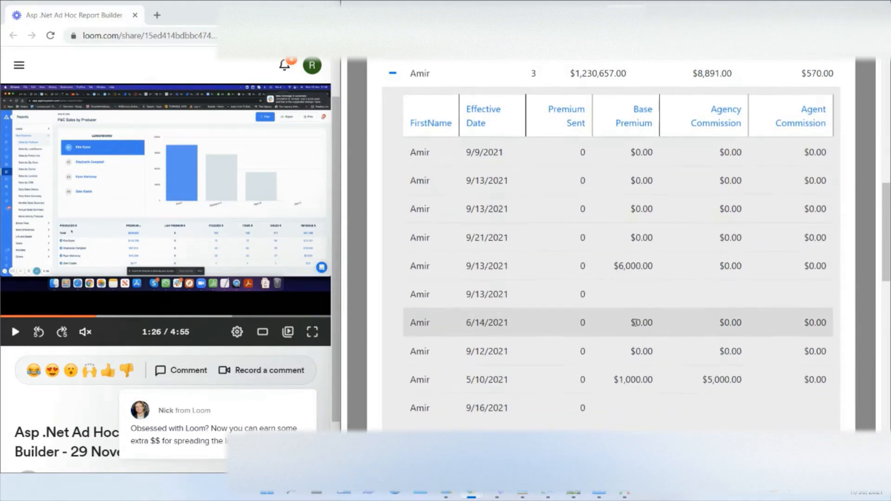
scroll(682, 256, "up", 2)
scroll(728, 297, "up", 8)
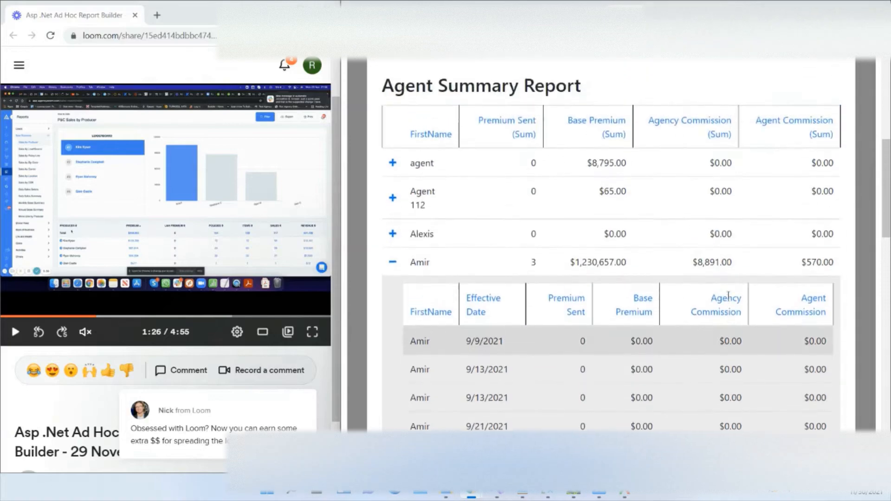
- Reopen the Agent Summary Report for editing and remove the Policies Premium Sent field from the selected data
scroll(729, 295, "up", 3)
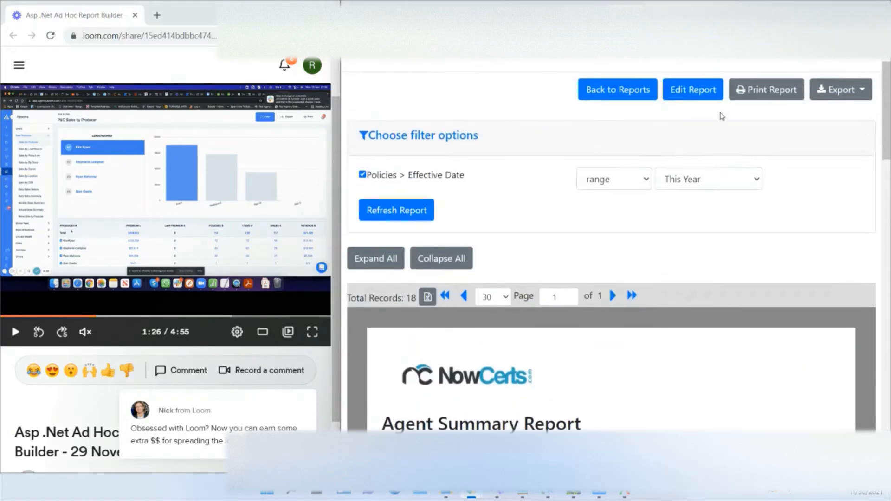
left_click(691, 88)
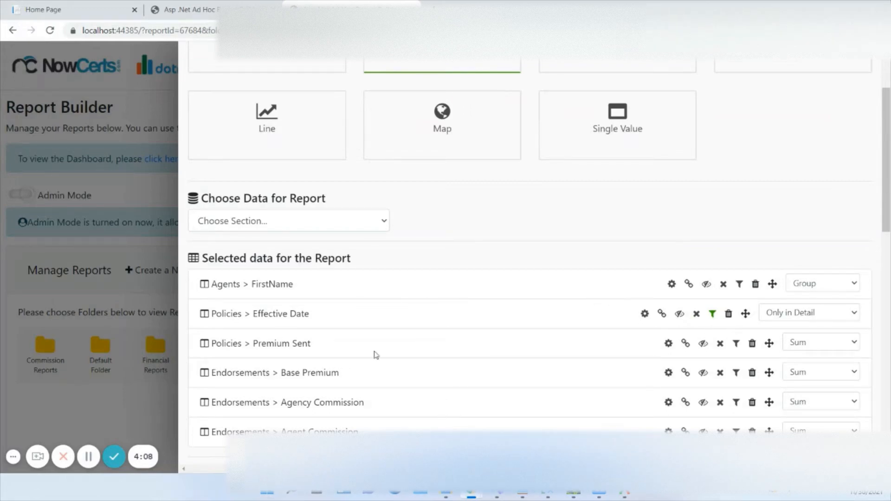
left_click(752, 344)
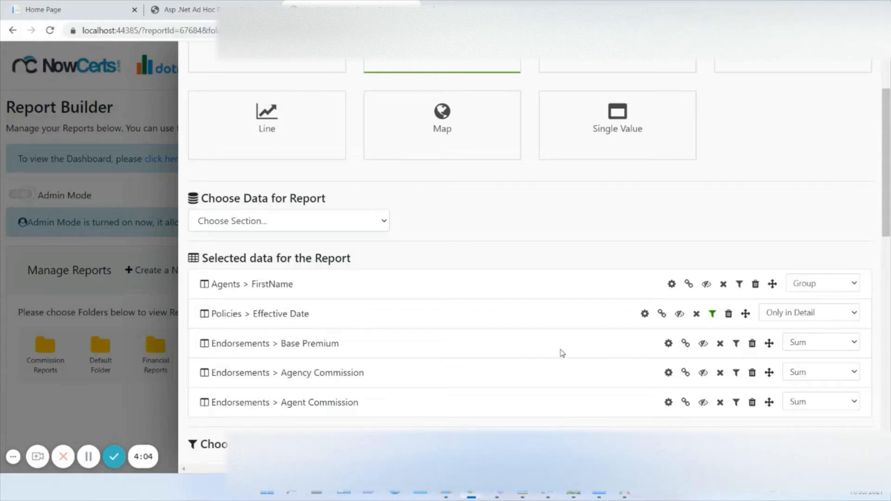
scroll(562, 352, "down", 1)
scroll(562, 353, "up", 1)
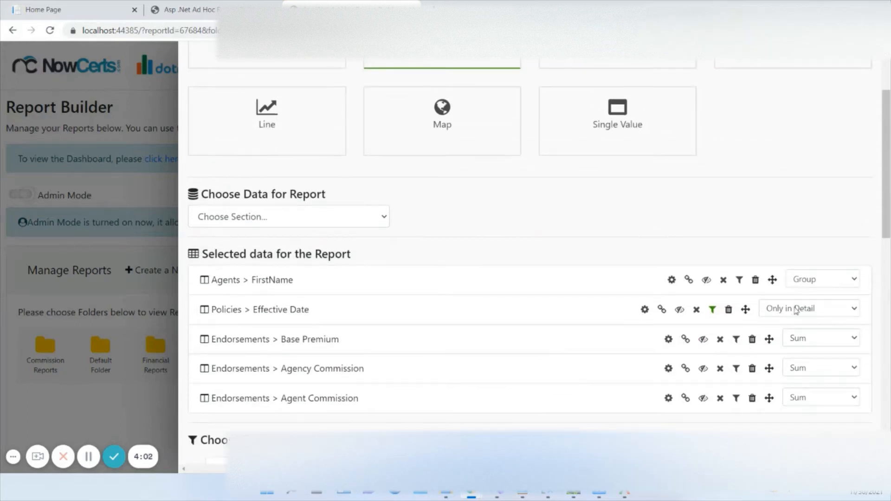
- Add the Policies Id field, aggregate it by Count, and place it directly below Policies Effective Date
left_click(321, 216)
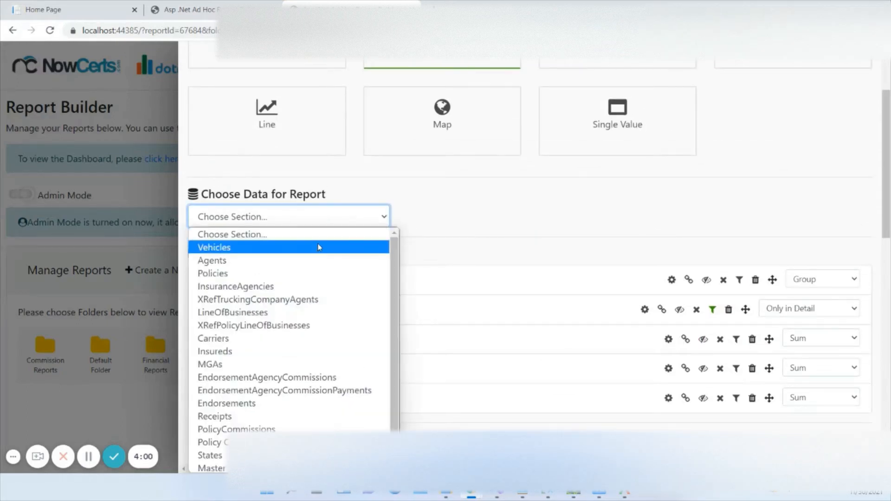
left_click(318, 274)
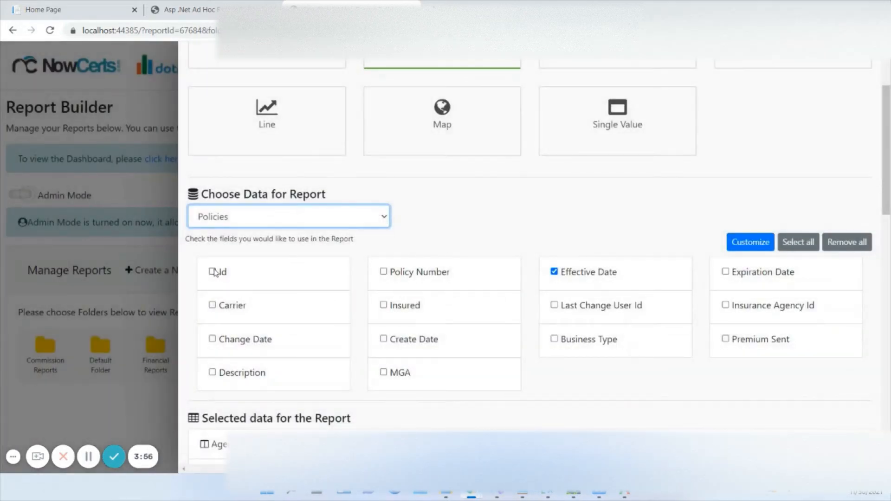
left_click(215, 273)
scroll(587, 298, "down", 4)
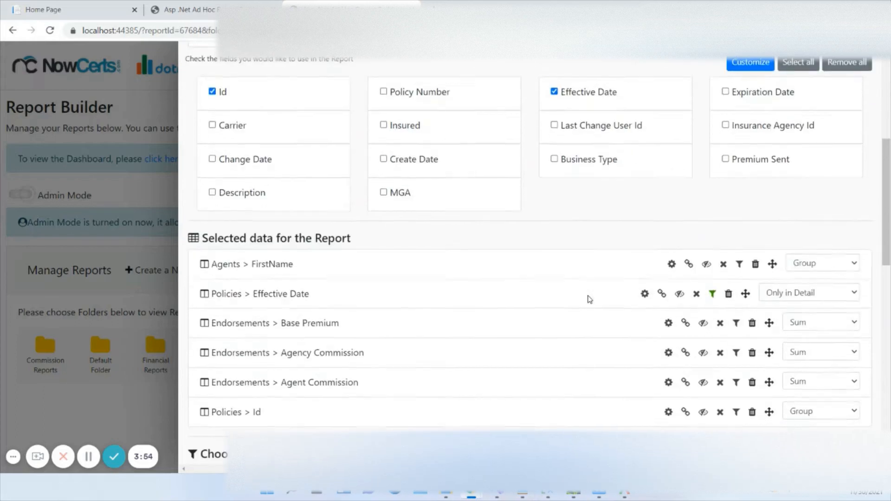
left_click(803, 407)
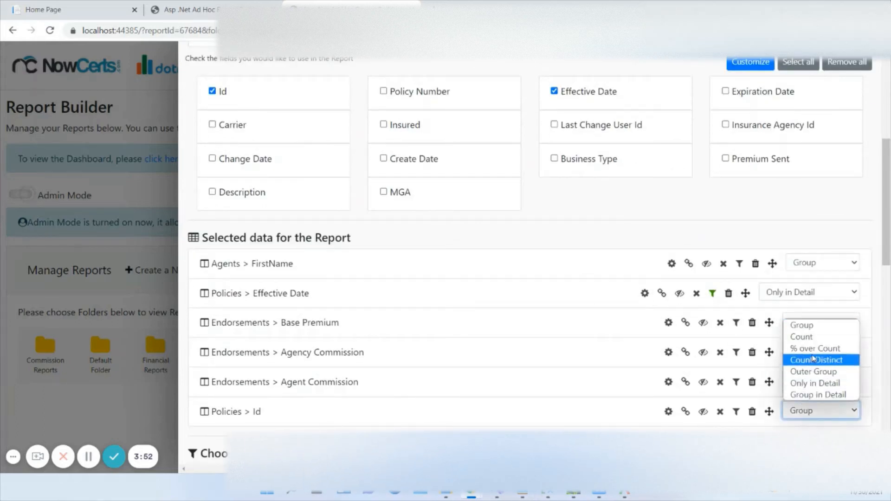
left_click(815, 338)
left_click_drag(770, 413, 782, 322)
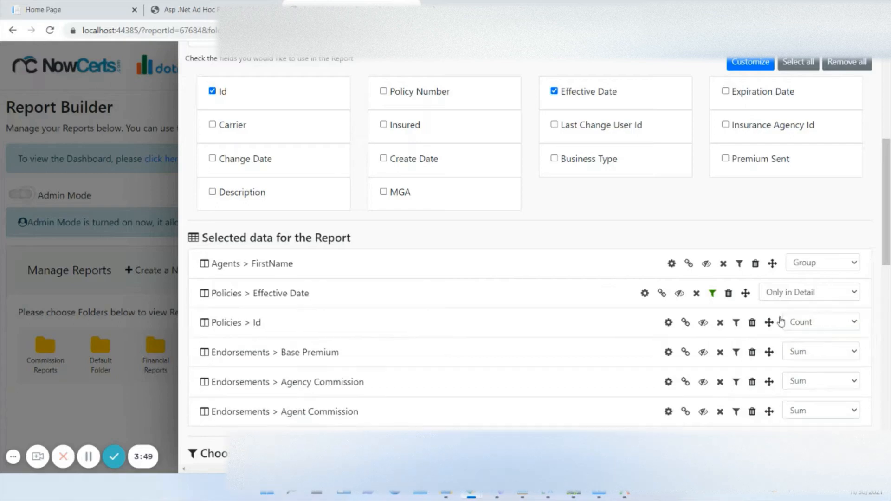
- Turn on the hide option for the Policies Id field and set its column label to "Count"
left_click(703, 324)
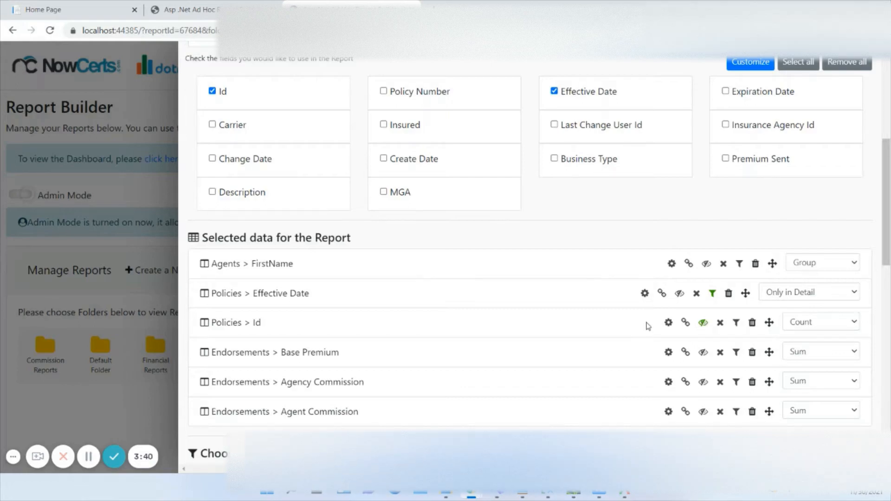
left_click(669, 323)
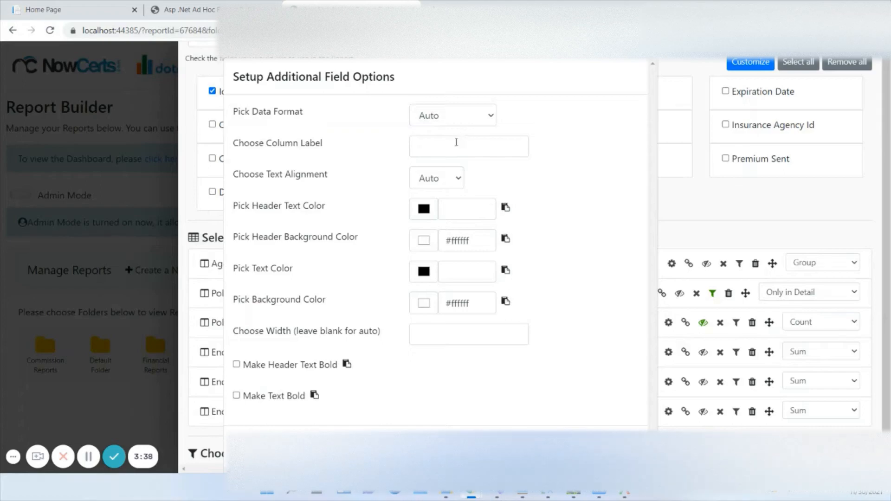
left_click(456, 143)
type("Count")
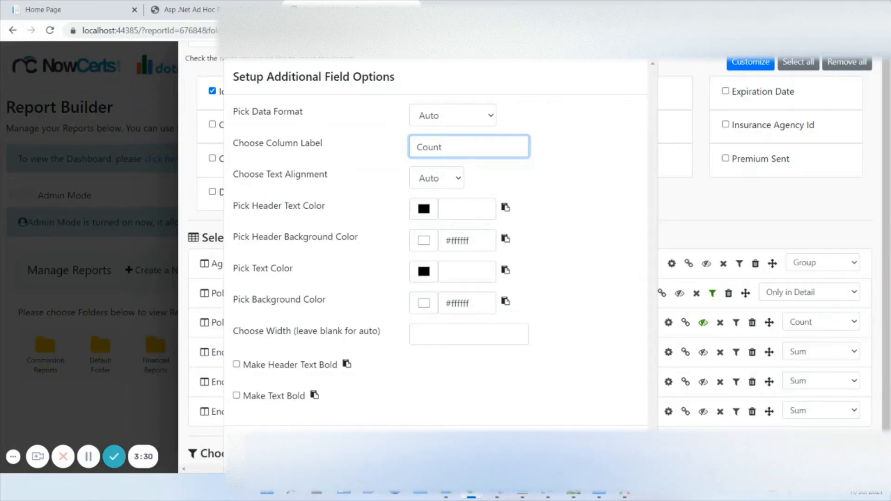
left_click(619, 446)
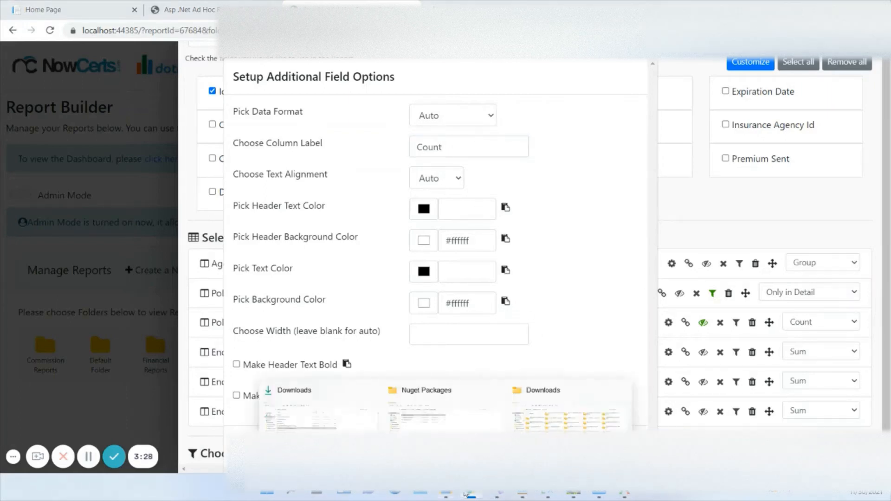
- Check the reference P&C Sales by Producer report and set the Policies Id field's column label to "Policy Count"
mouse_move(471, 491)
left_click(436, 413)
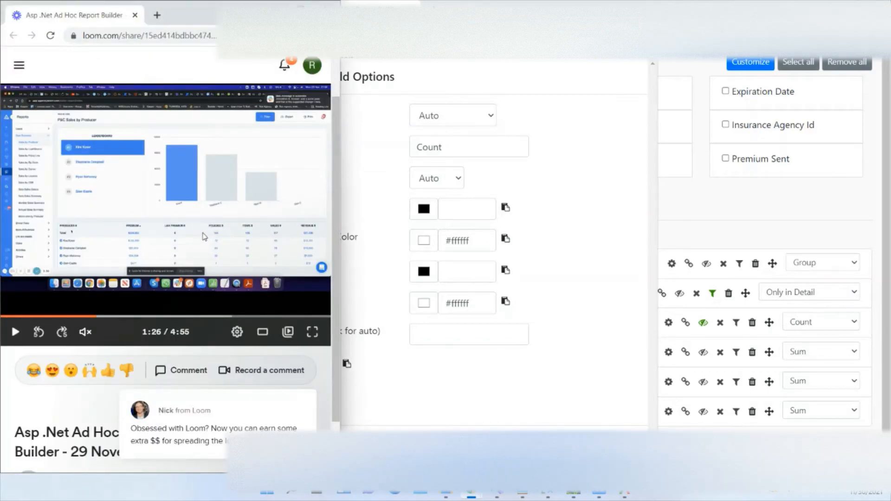
left_click(478, 139)
type("Policy")
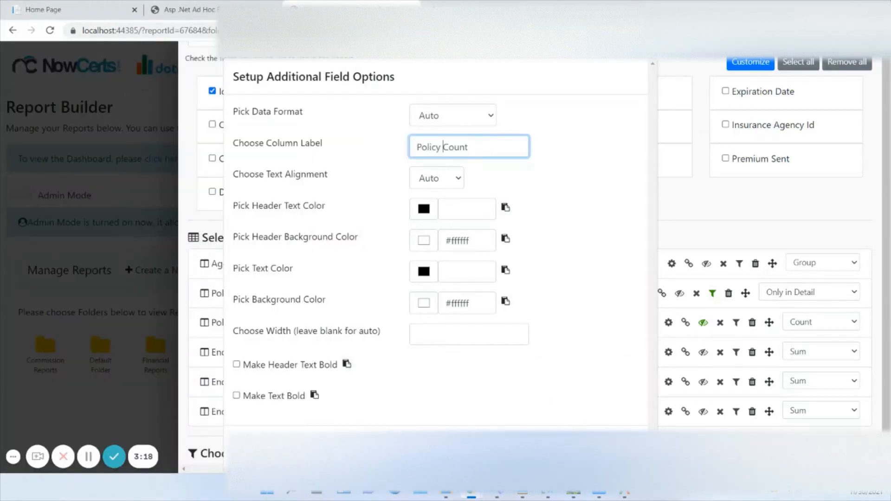
left_click(621, 444)
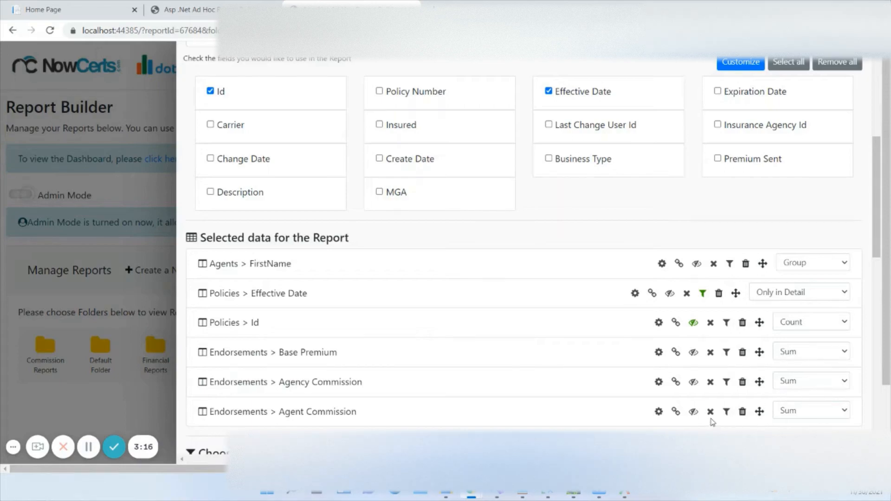
- Format the Endorsements Agent Commission field as Currency with 2 decimal places and save the field options
left_click(659, 411)
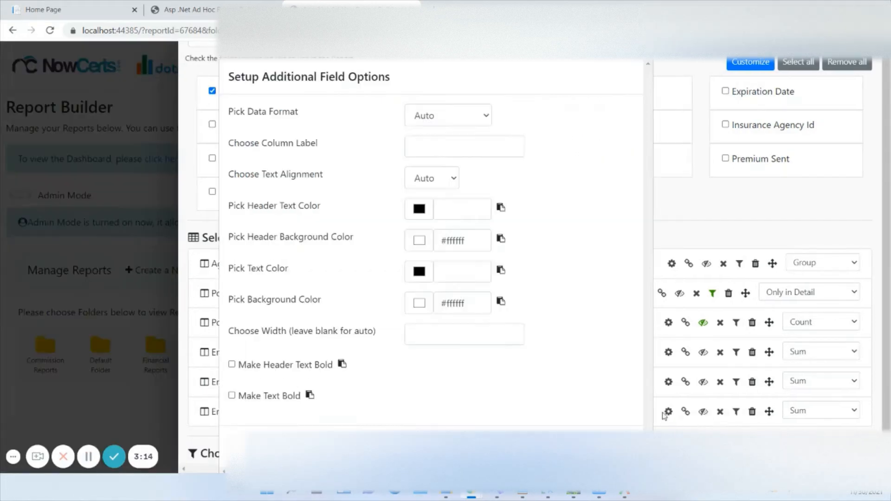
left_click(447, 117)
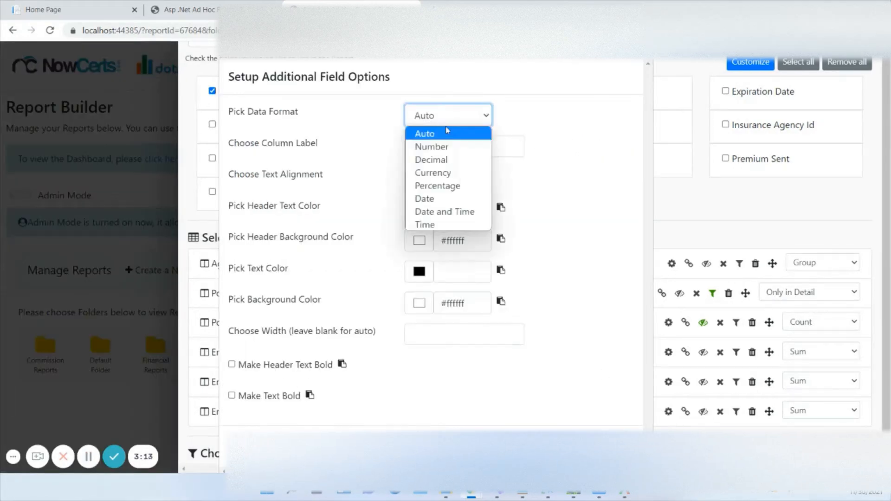
left_click(446, 174)
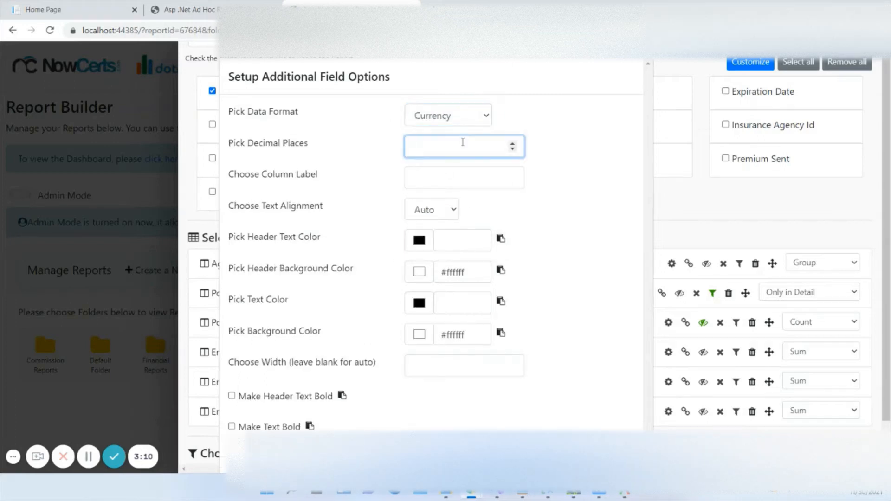
type("2")
scroll(580, 381, "down", 2)
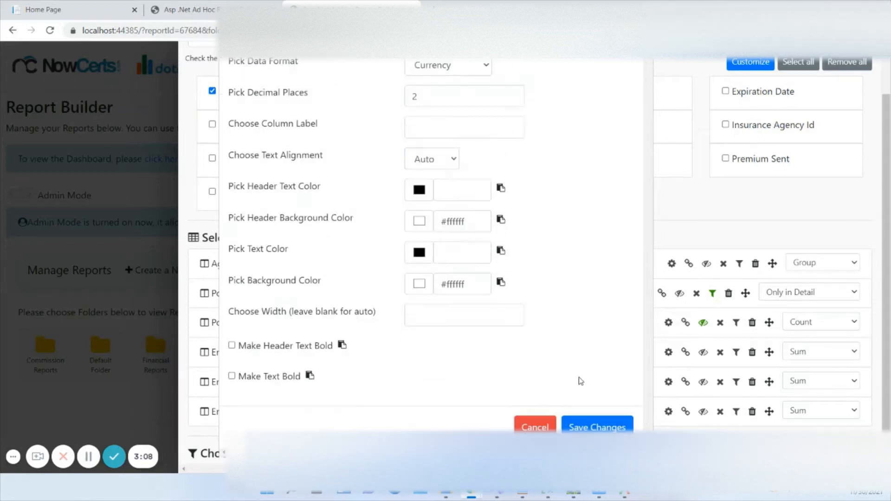
left_click(588, 424)
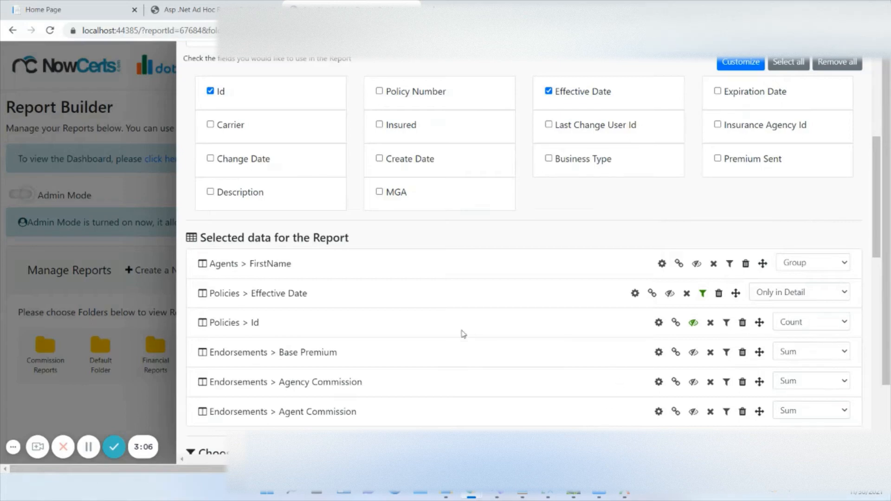
- Label the Endorsements Base Premium field "Premium", format it as Currency with 2 decimal places, and save the field options
left_click(659, 353)
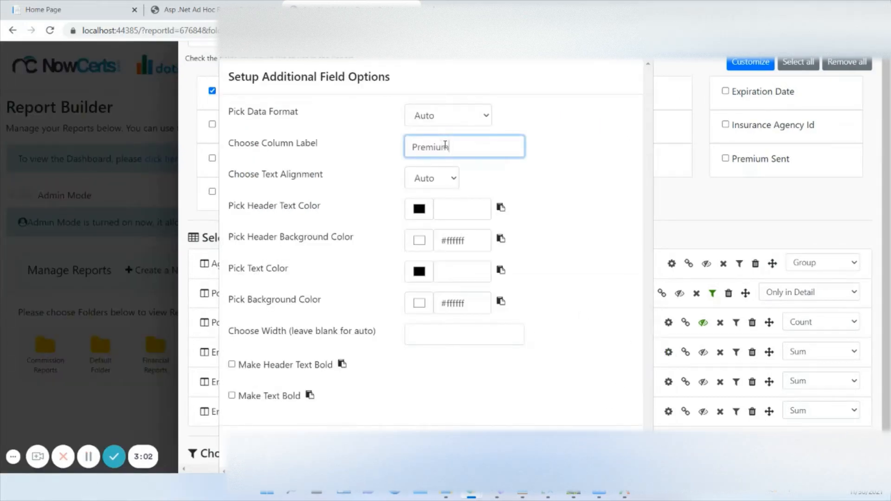
left_click(448, 117)
left_click(448, 171)
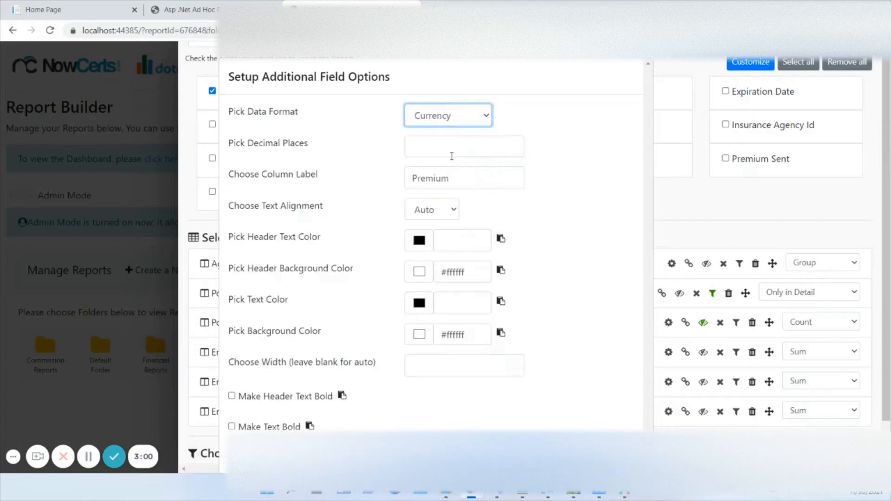
left_click(451, 149)
type("2")
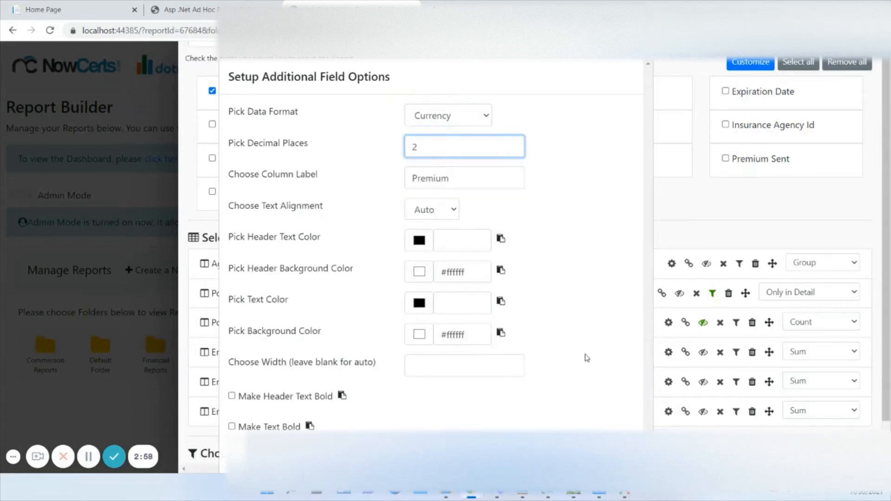
scroll(587, 357, "down", 2)
left_click(610, 427)
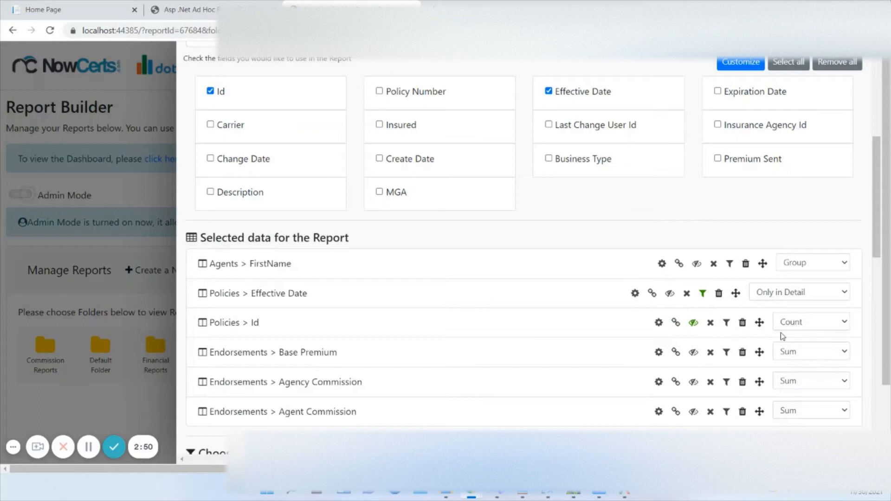
- Add the Insured, Expiration Date and Business Type fields from Policies to the report's selected data
scroll(783, 336, "down", 2)
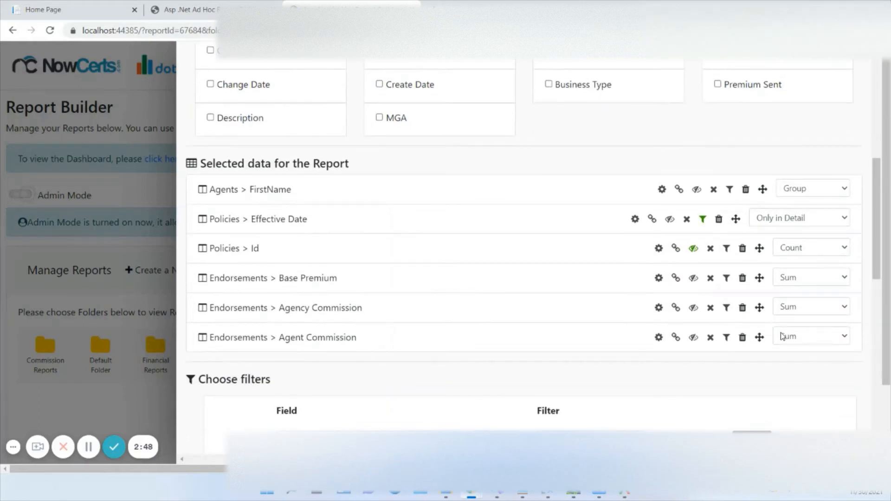
scroll(783, 336, "up", 2)
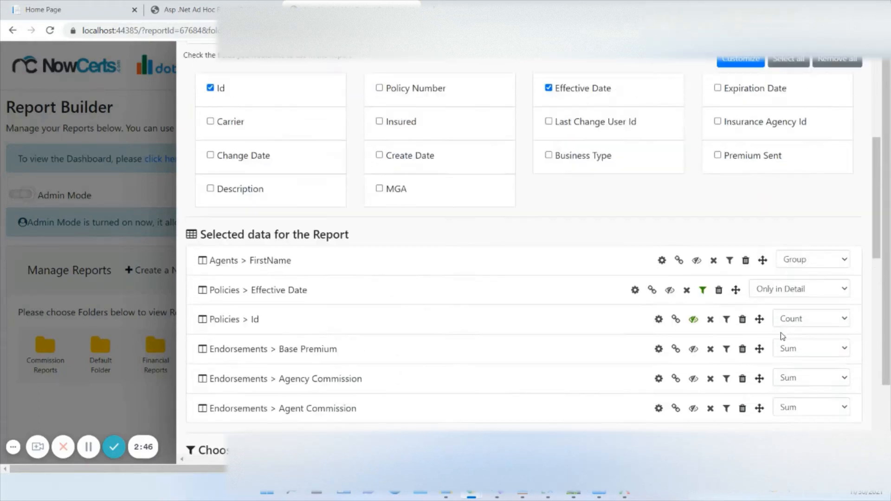
scroll(359, 185, "up", 2)
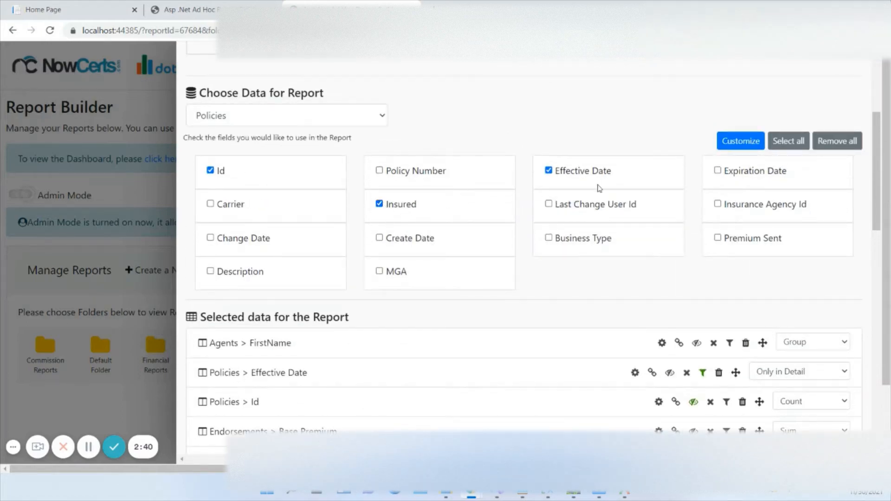
left_click(719, 174)
scroll(522, 288, "down", 1)
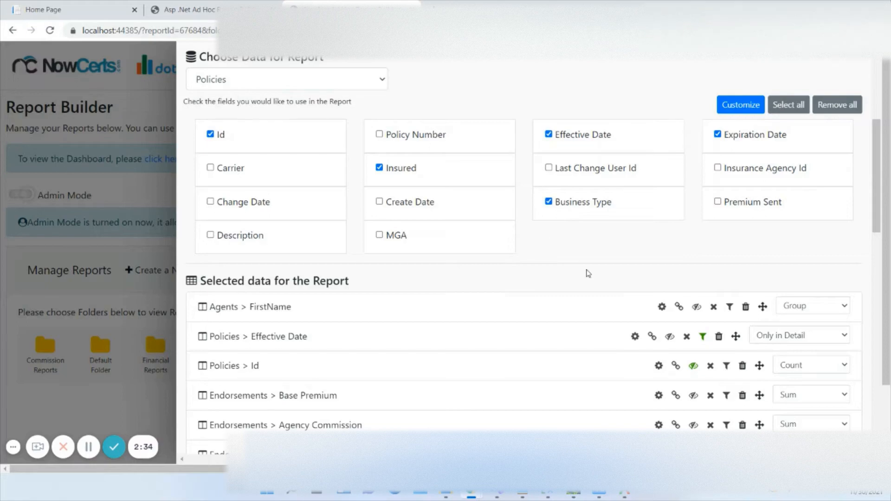
- Reorder the selected fields so Insured and Business Type follow Agents FirstName, and Expiration Date sits directly below Effective Date
scroll(586, 273, "down", 3)
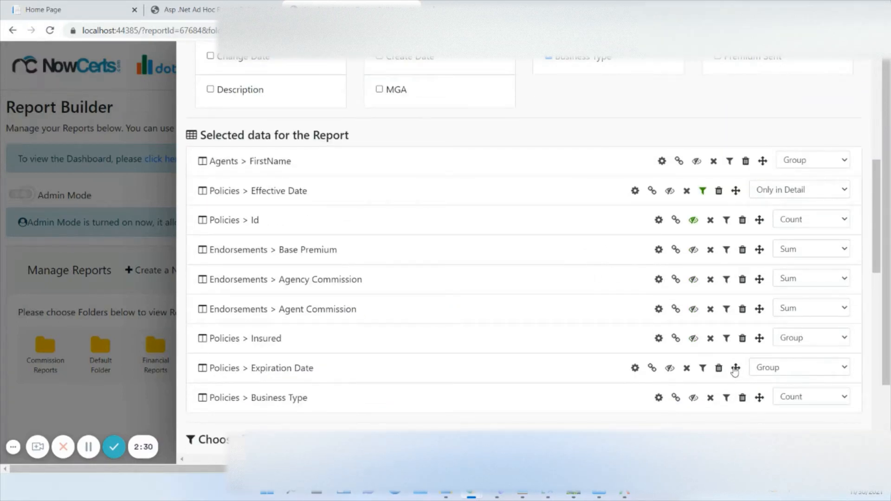
left_click_drag(734, 369, 736, 220)
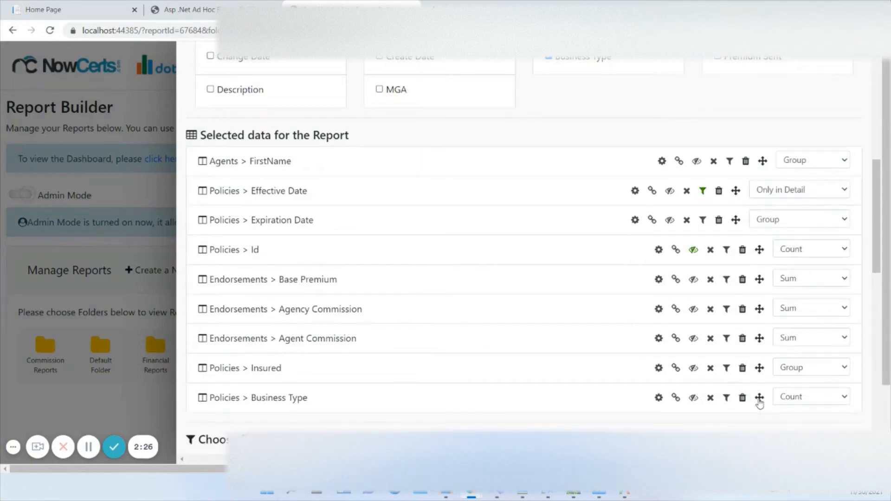
left_click_drag(760, 368, 757, 195)
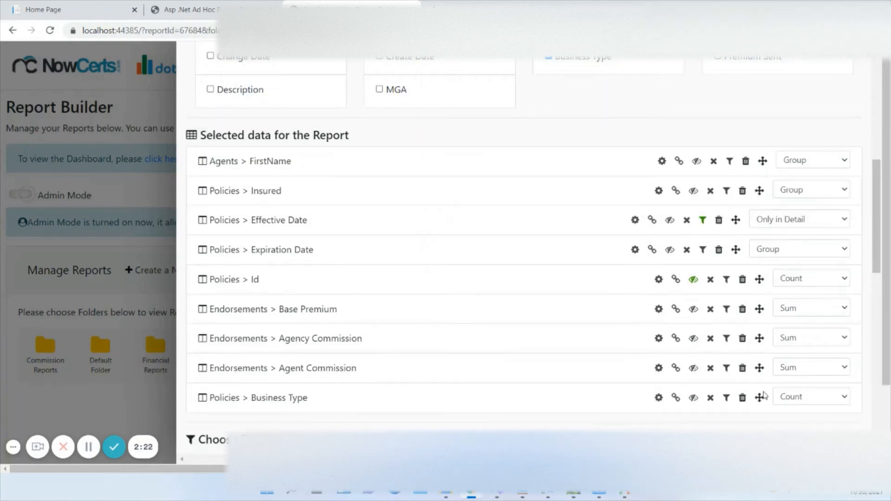
left_click_drag(758, 397, 756, 214)
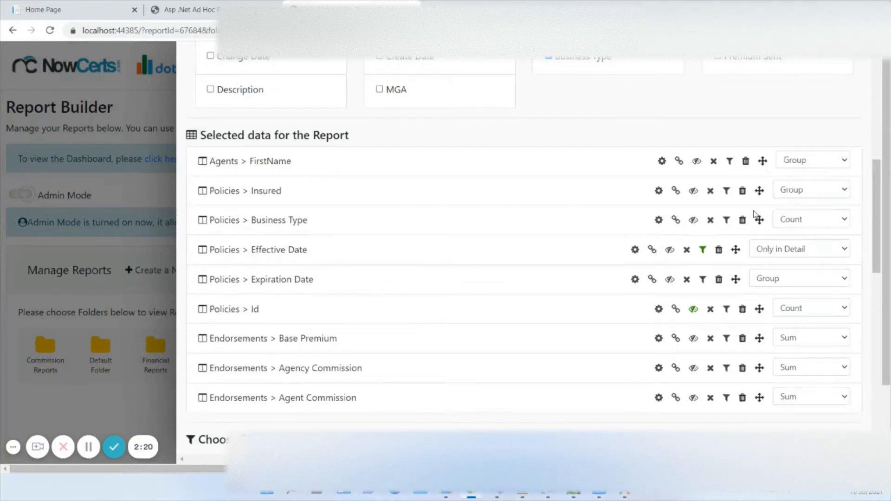
- Set the Policies Insured, Business Type and Expiration Date fields to Only in Detail
left_click(802, 194)
left_click(801, 240)
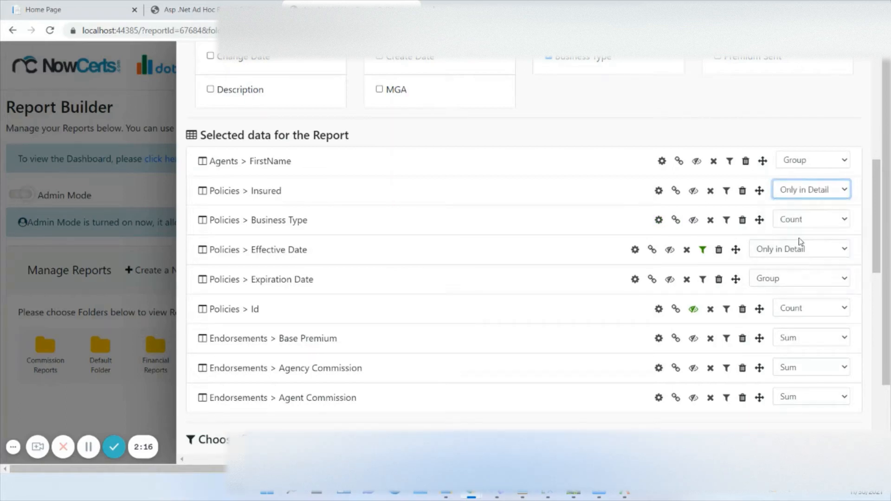
left_click(812, 220)
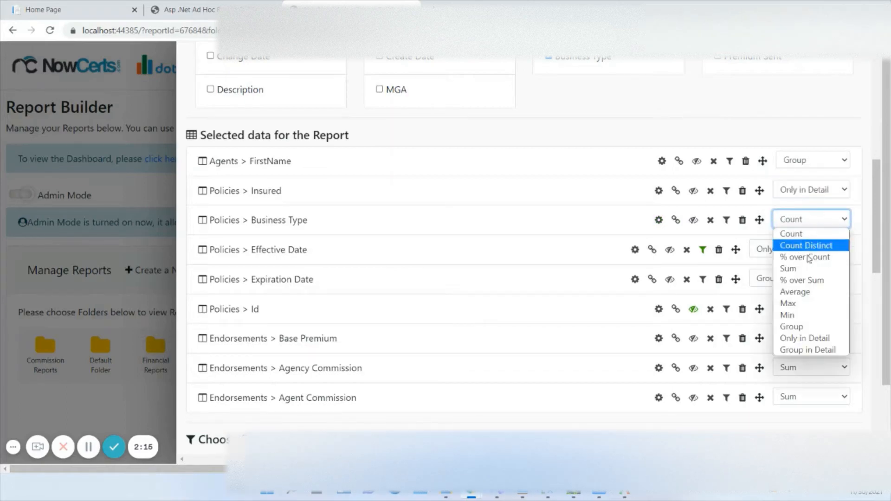
left_click(814, 338)
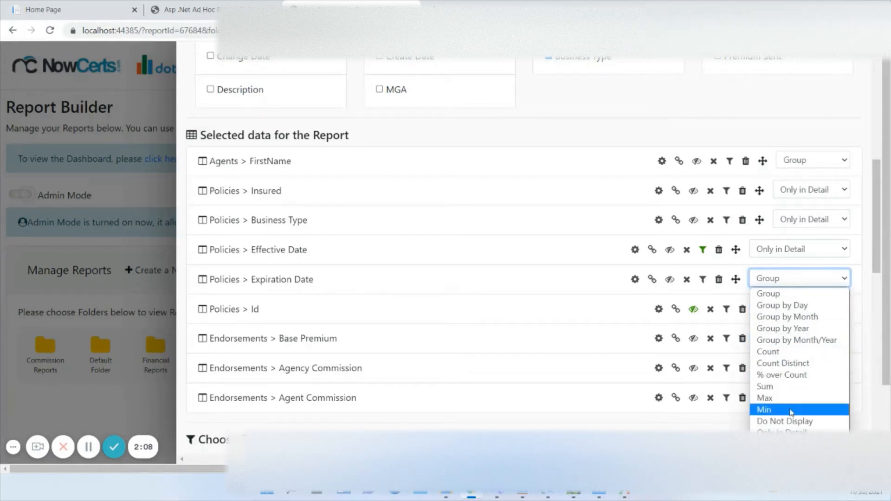
left_click(789, 432)
- Assign the report to the Policies Reports folder, then save and run it
scroll(791, 388, "down", 7)
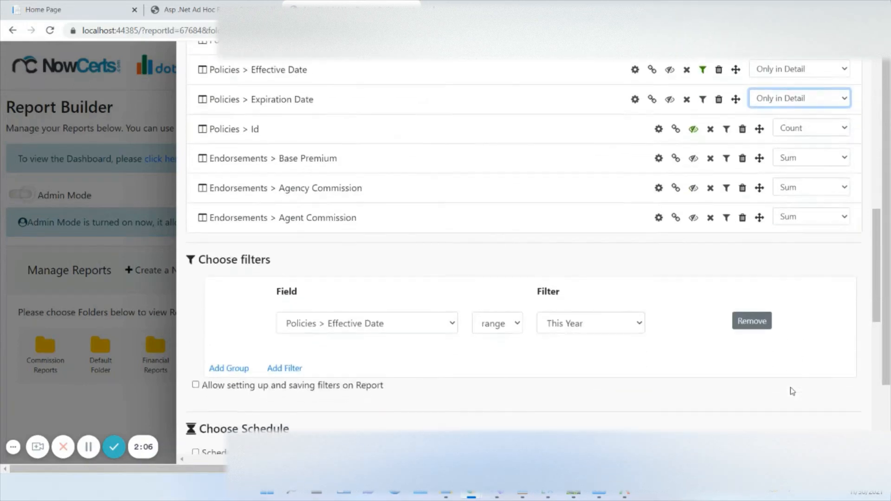
scroll(791, 387, "down", 5)
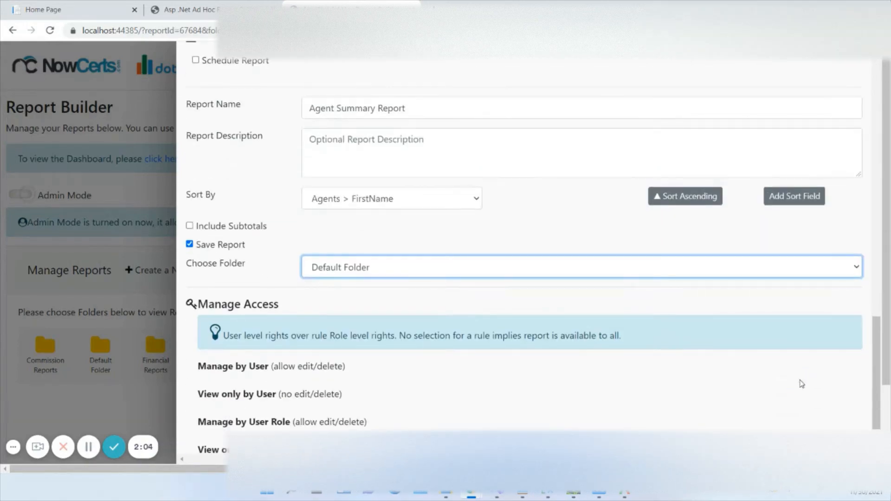
left_click(587, 270)
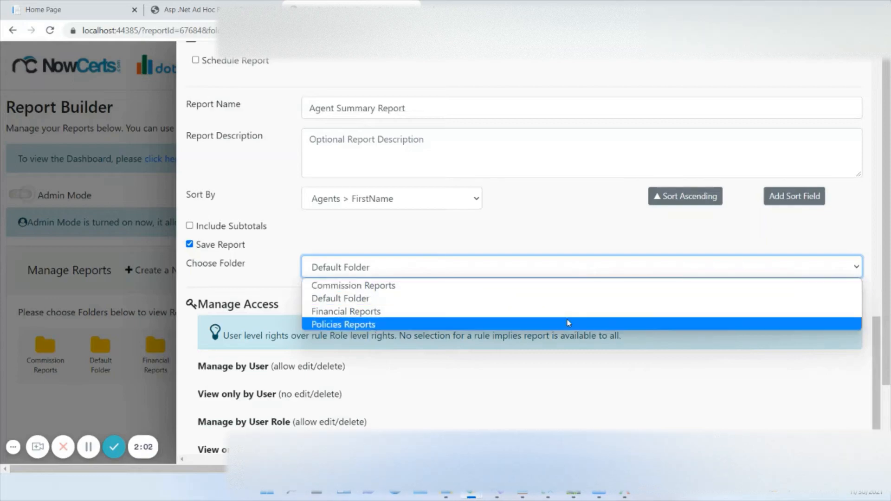
left_click(571, 325)
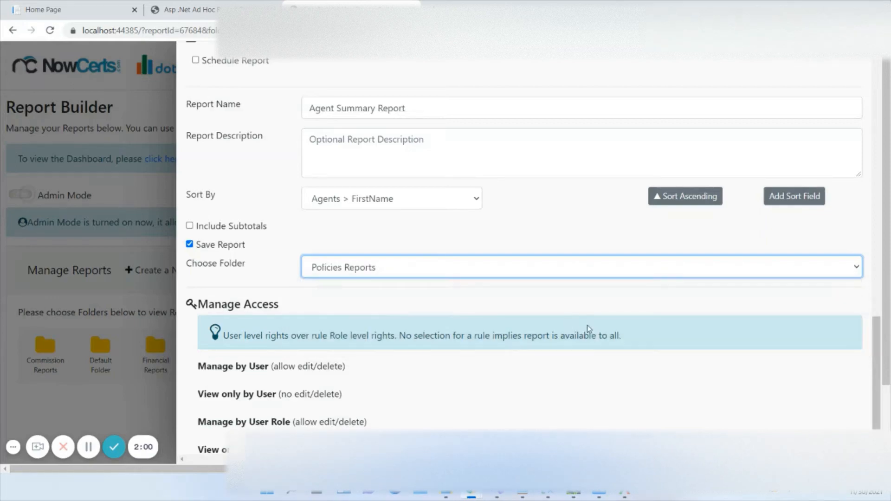
scroll(738, 407, "down", 1)
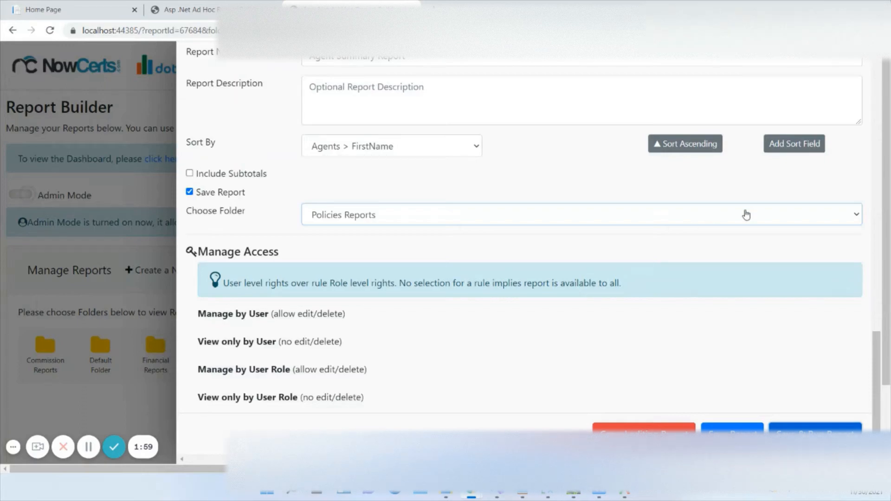
left_click(815, 428)
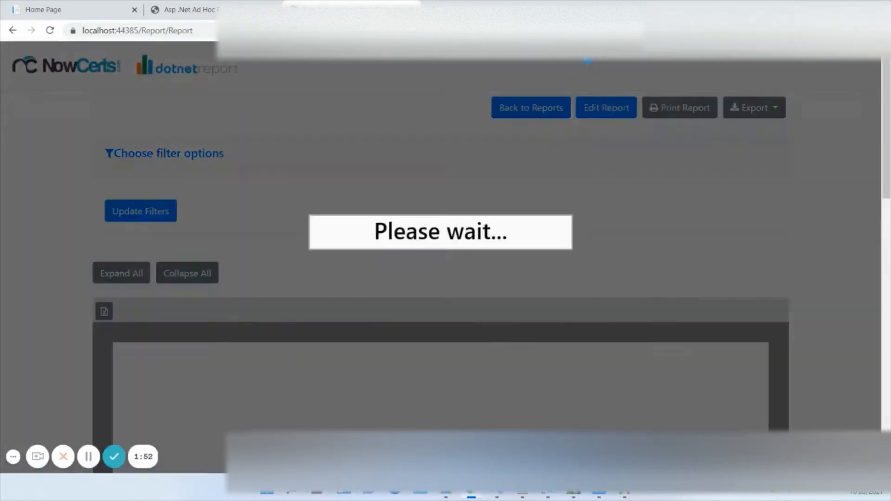
- Expand the first agent row in the Agent Summary Report and examine its policy detail records
scroll(588, 60, "down", 2)
scroll(587, 188, "down", 3)
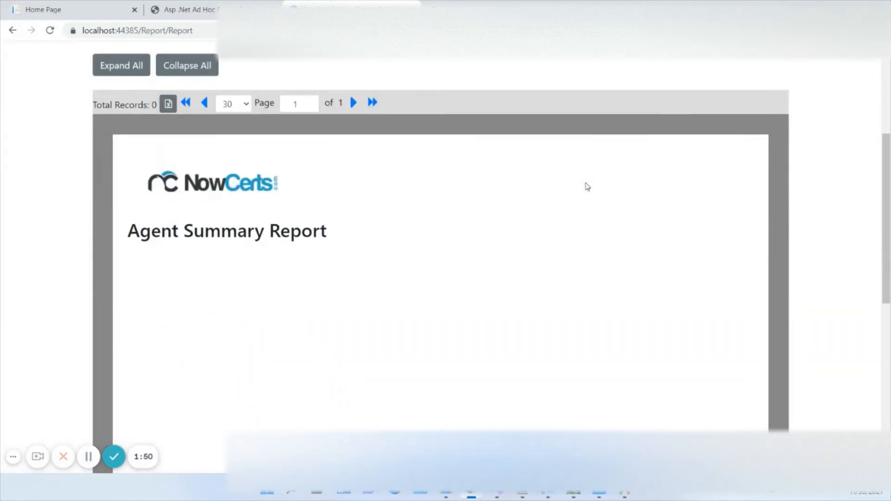
scroll(588, 187, "down", 2)
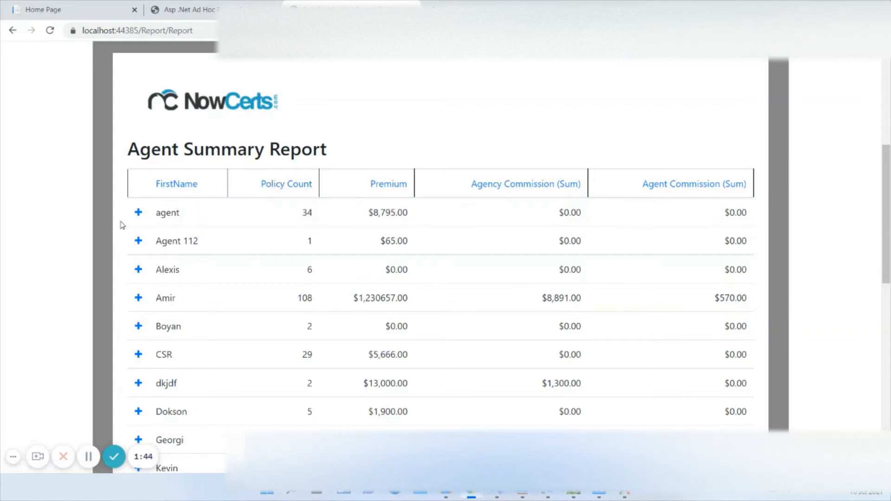
left_click(138, 214)
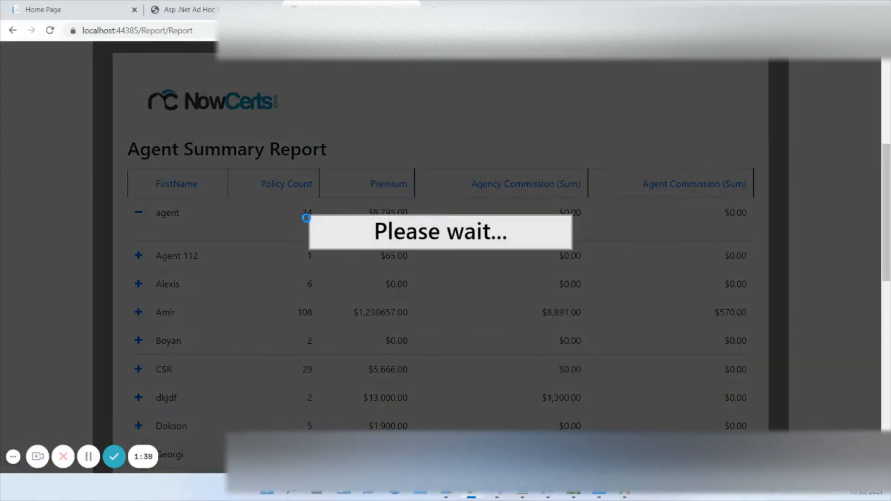
scroll(252, 318, "down", 8)
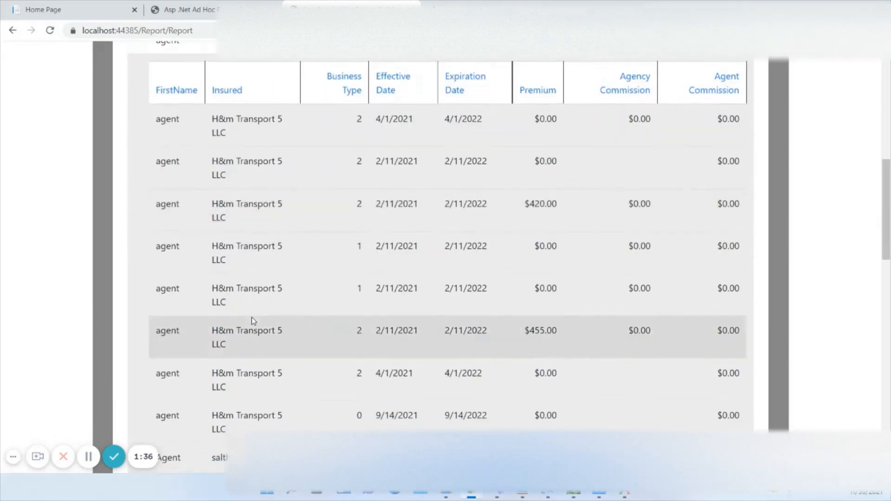
scroll(269, 324, "up", 4)
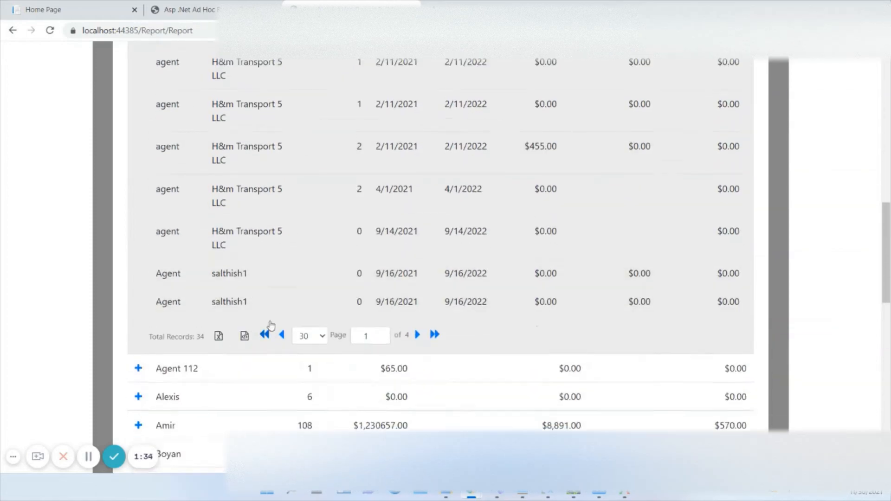
scroll(269, 322, "up", 3)
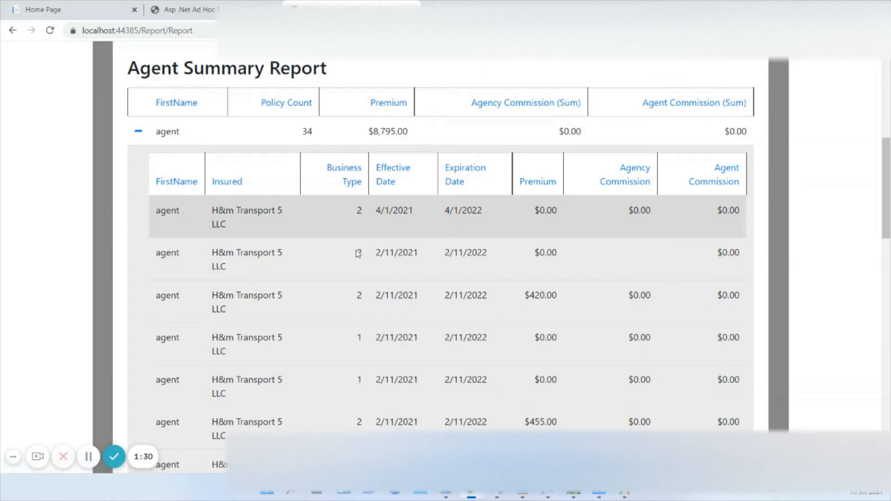
- Examine the first agent's policy detail columns against its summary row, and collapse the row
scroll(370, 399, "up", 1)
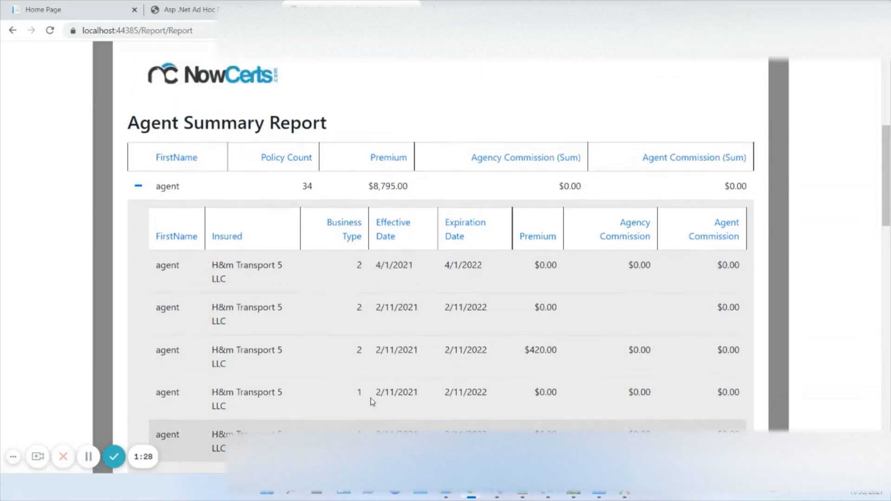
scroll(372, 402, "down", 1)
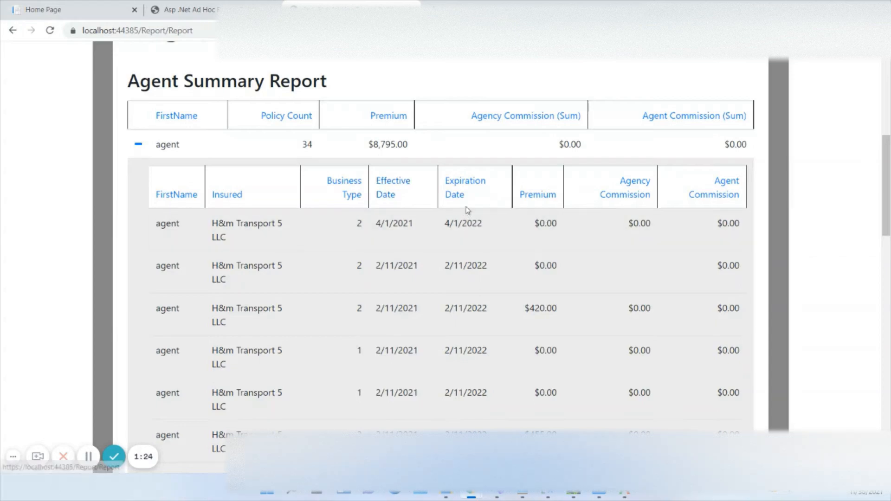
scroll(537, 334, "down", 1)
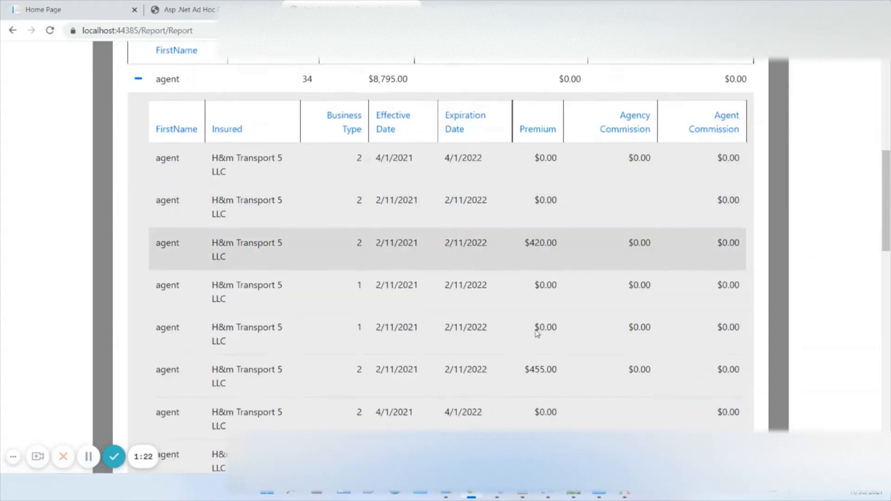
scroll(541, 288, "up", 1)
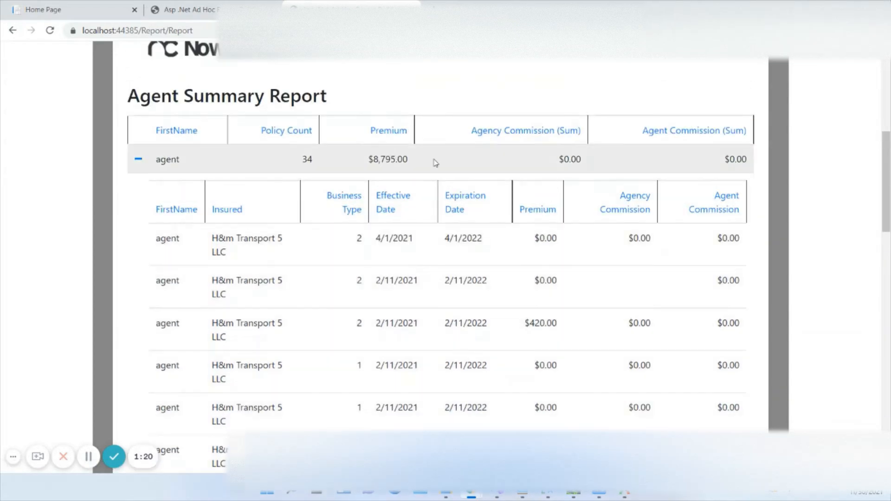
scroll(633, 364, "down", 1)
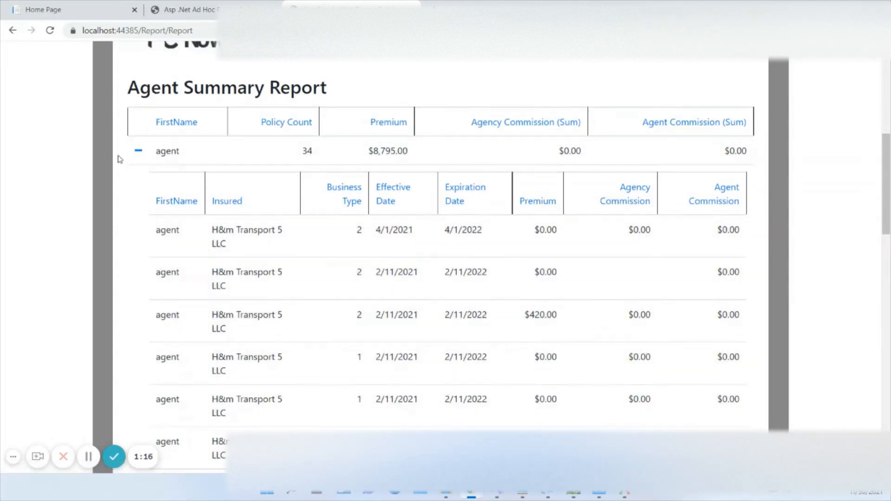
left_click(138, 153)
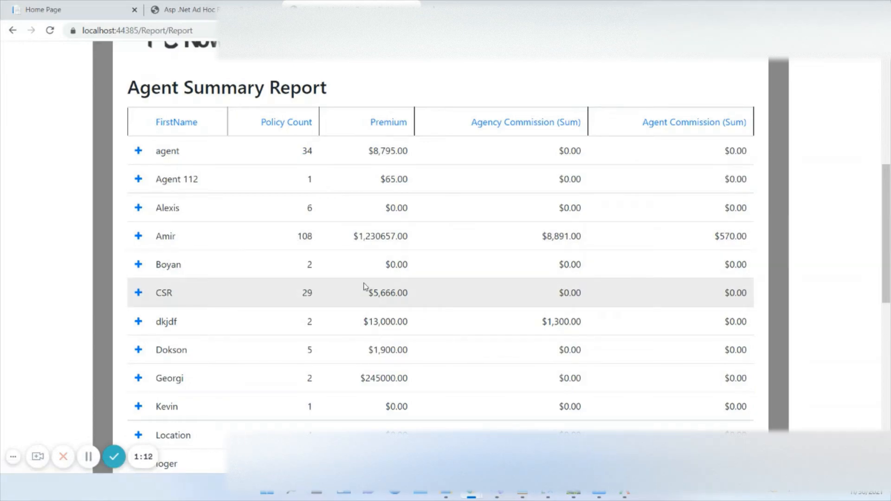
- Expand the CSR agent row and examine its policy detail records
left_click(138, 294)
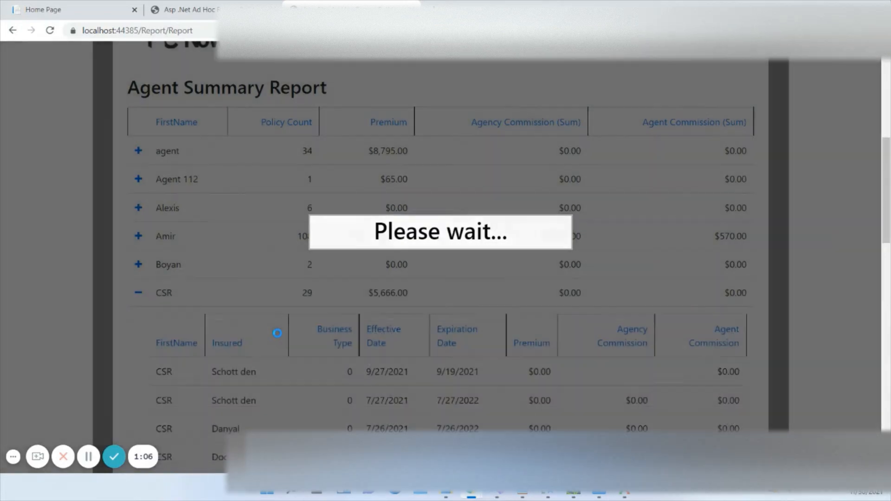
scroll(279, 337, "down", 5)
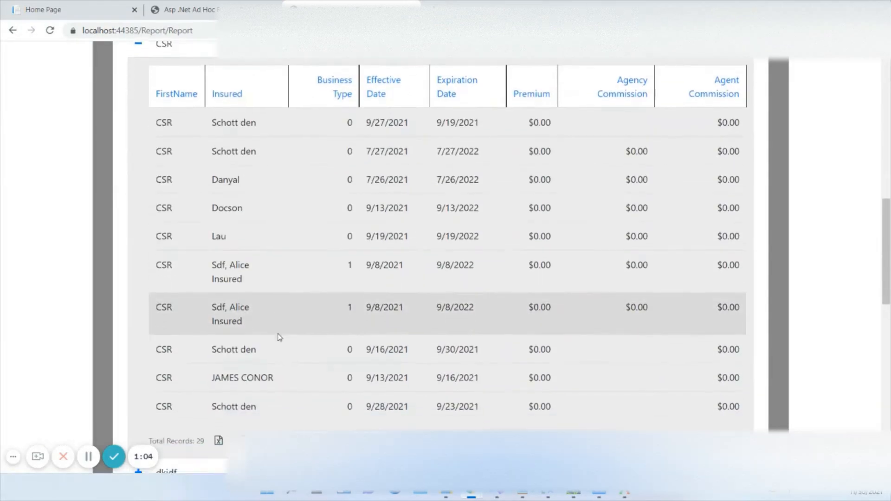
scroll(279, 338, "up", 1)
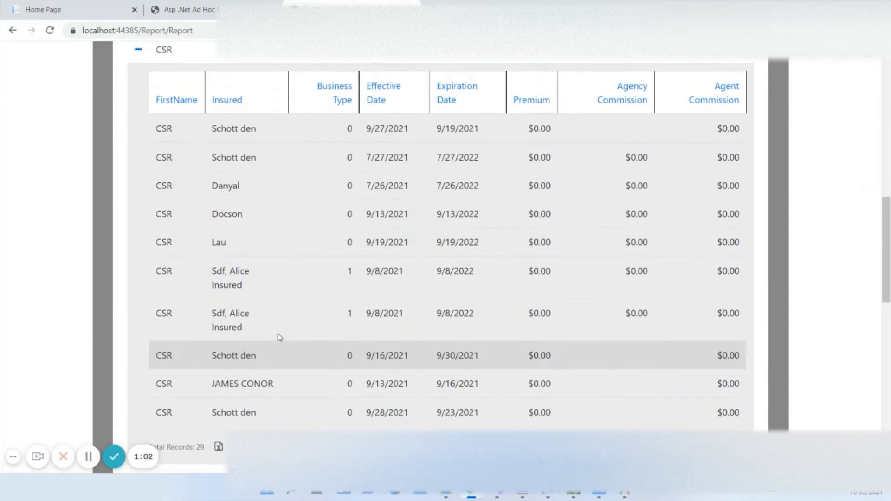
scroll(279, 338, "up", 1)
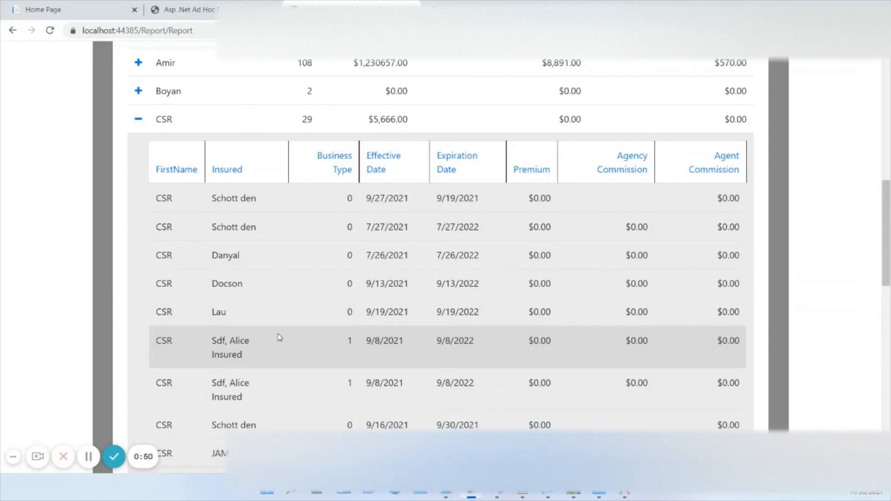
scroll(280, 338, "up", 2)
scroll(280, 338, "up", 1)
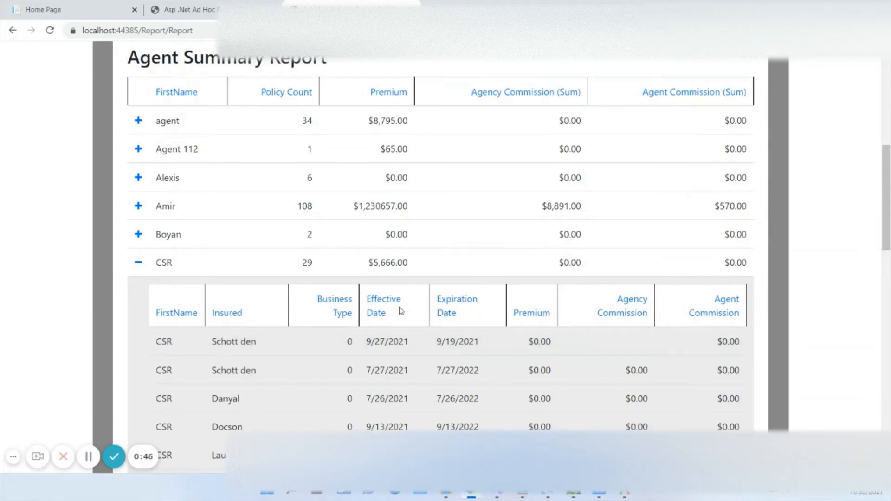
- Sort the CSR policy details by Effective Date in both directions, by Expiration Date, and again by Effective Date ascending
left_click(382, 304)
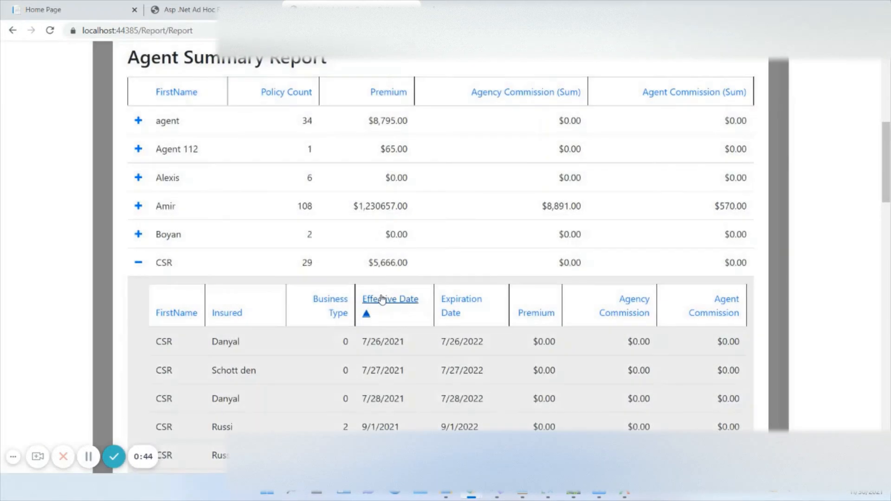
left_click(409, 305)
scroll(413, 320, "down", 2)
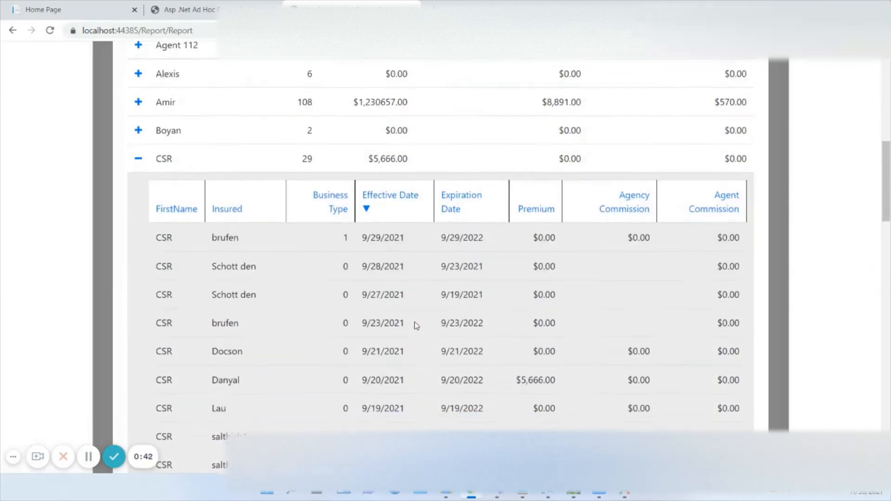
left_click(463, 196)
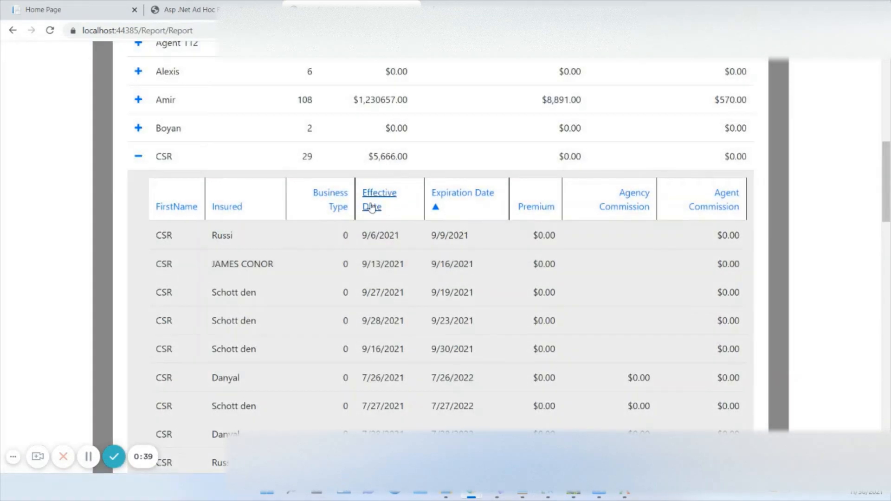
left_click(372, 208)
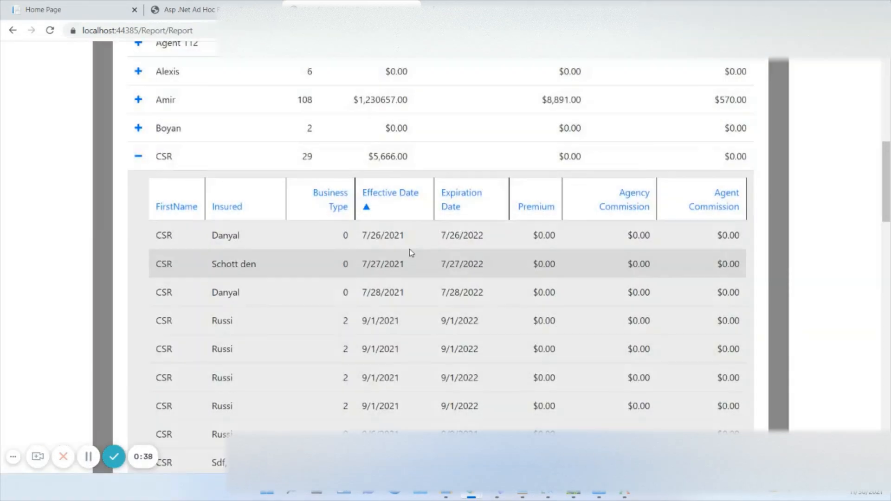
- Set the Policies Effective Date filter range to Last Month and refresh the report
scroll(410, 253, "up", 6)
scroll(411, 253, "up", 3)
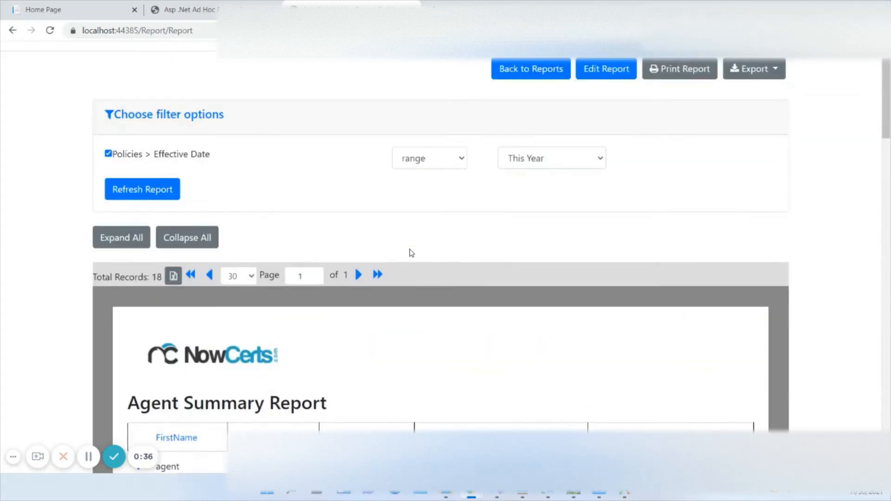
left_click(551, 163)
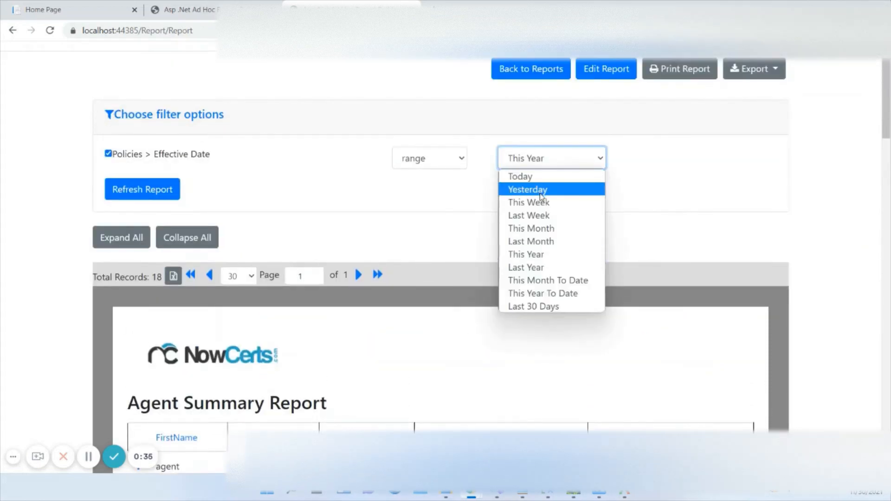
left_click(545, 240)
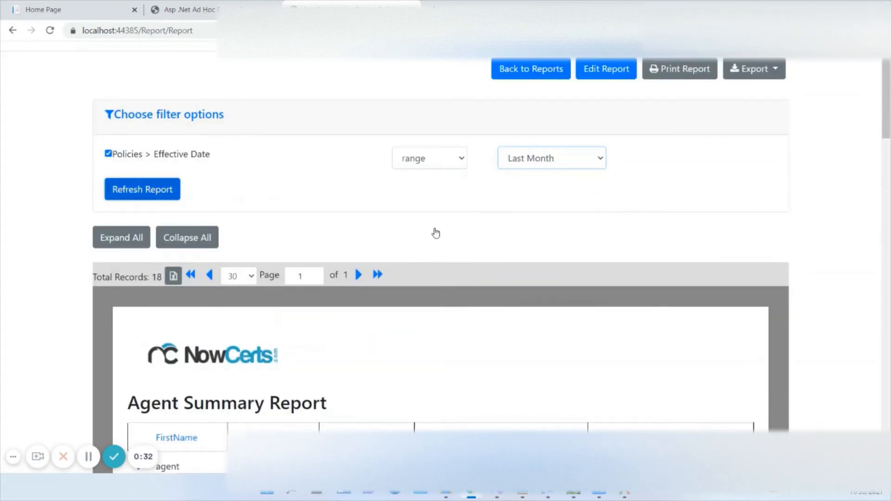
scroll(436, 233, "down", 2)
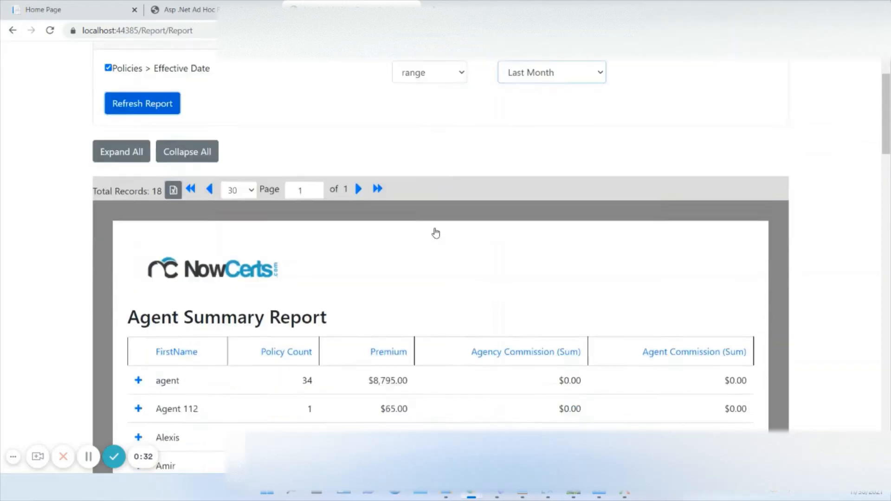
scroll(436, 233, "down", 2)
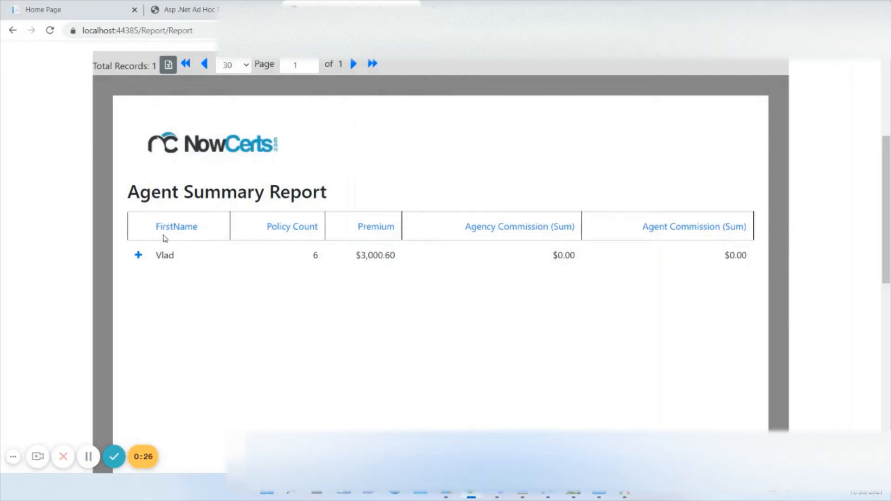
- Expand the agent row in the filtered Agent Summary Report and examine its policy detail records
left_click(139, 255)
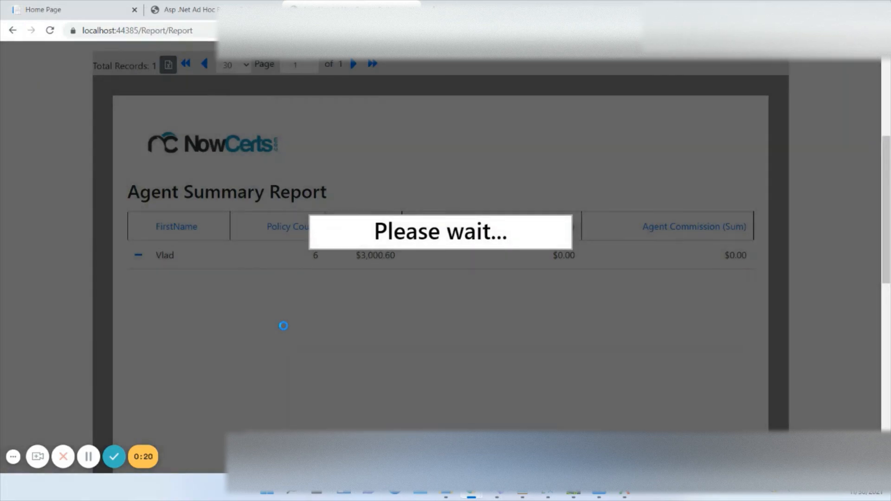
scroll(284, 326, "down", 3)
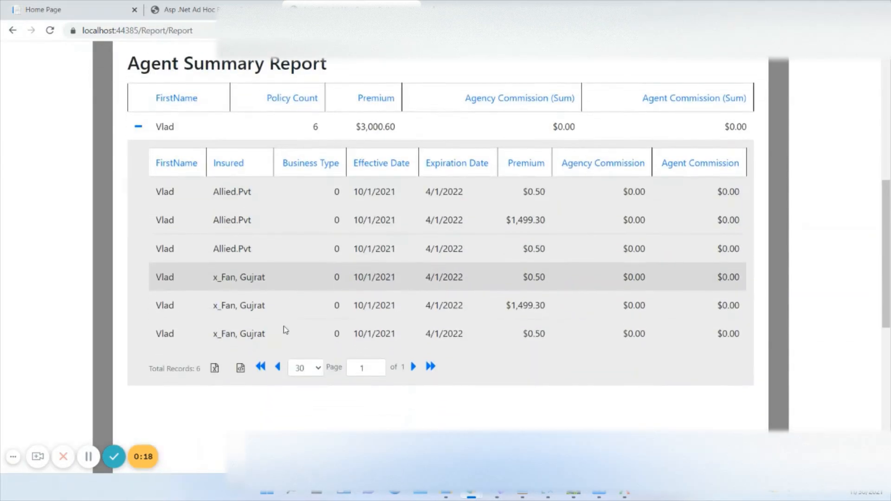
scroll(373, 221, "down", 1)
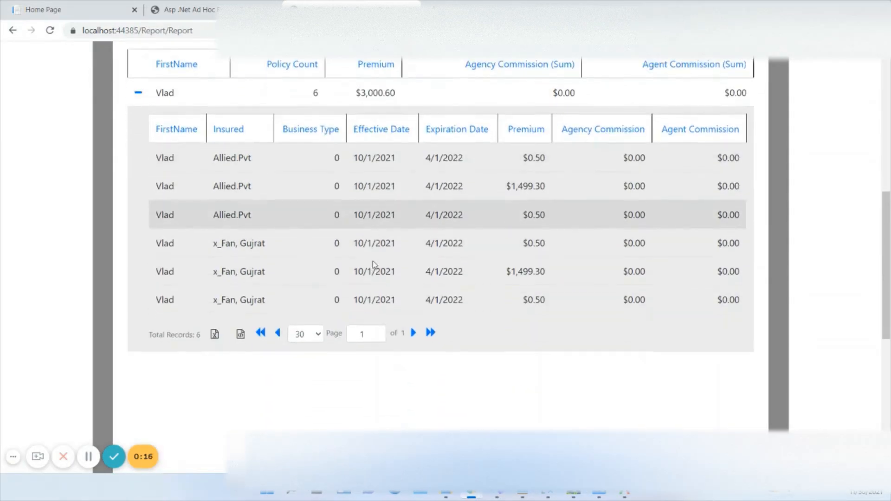
- Reopen the Agent Summary Report for editing and change its report type from Summary to Bar
scroll(372, 260, "up", 8)
scroll(375, 265, "up", 1)
scroll(375, 265, "down", 1)
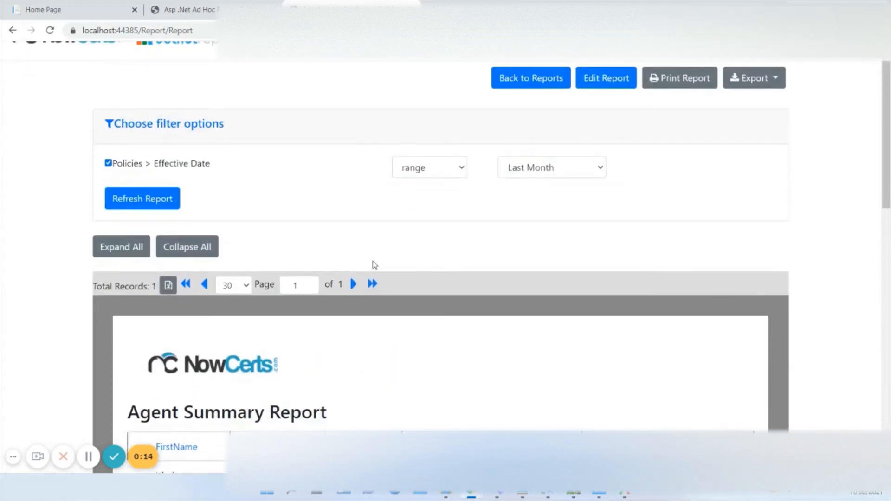
left_click(607, 79)
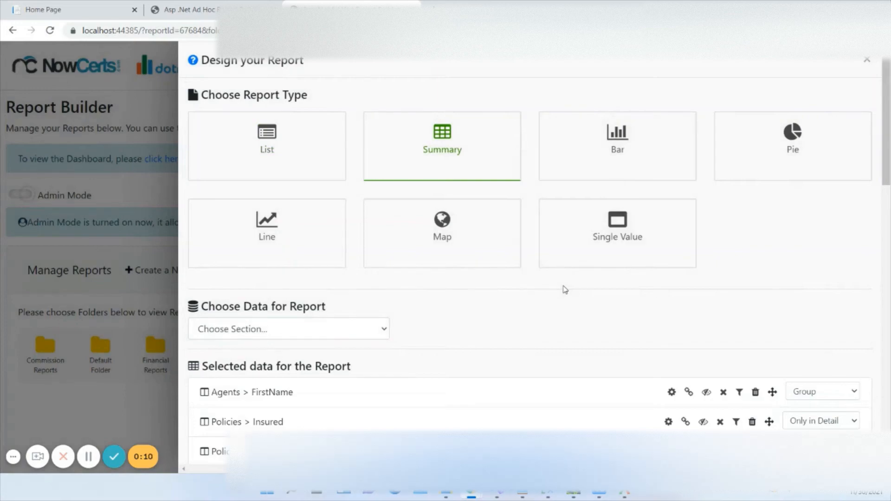
scroll(565, 290, "down", 2)
scroll(565, 290, "up", 2)
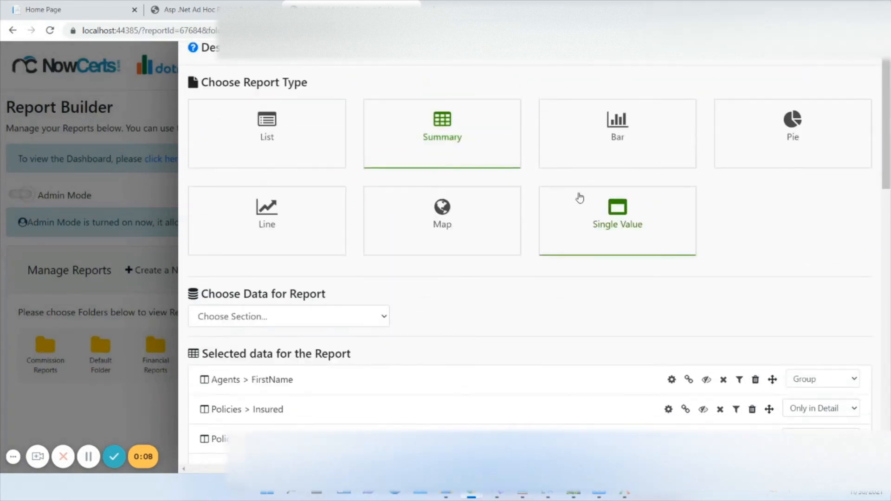
left_click(605, 146)
- Replace the Policies Business Type field with the LineOfBusinesses Name field, positioned directly below Policies Insured
scroll(576, 302, "down", 5)
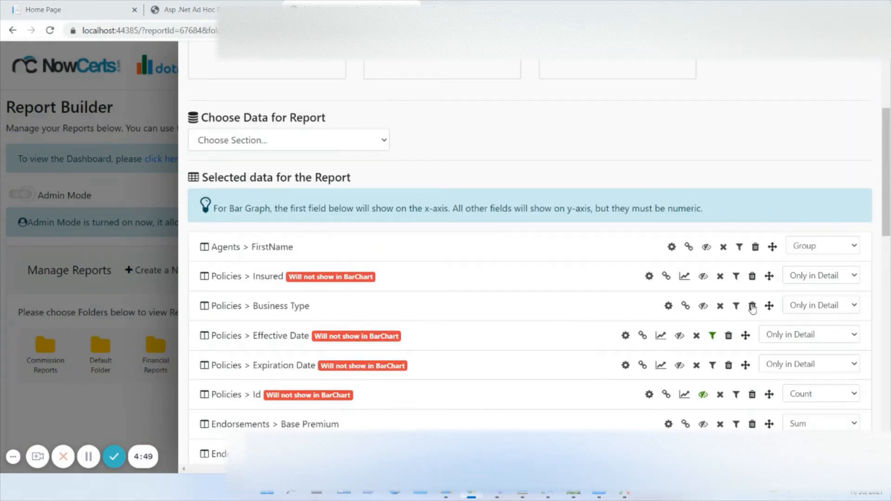
left_click(753, 306)
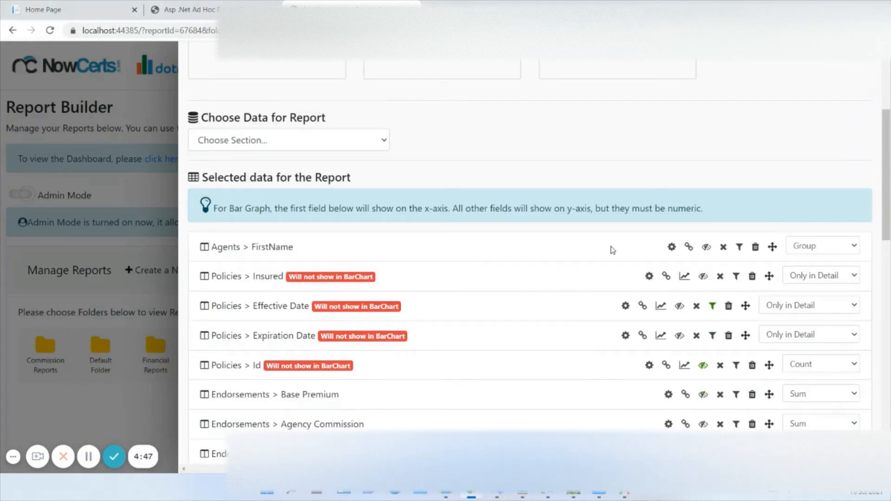
scroll(604, 246, "up", 3)
left_click(308, 262)
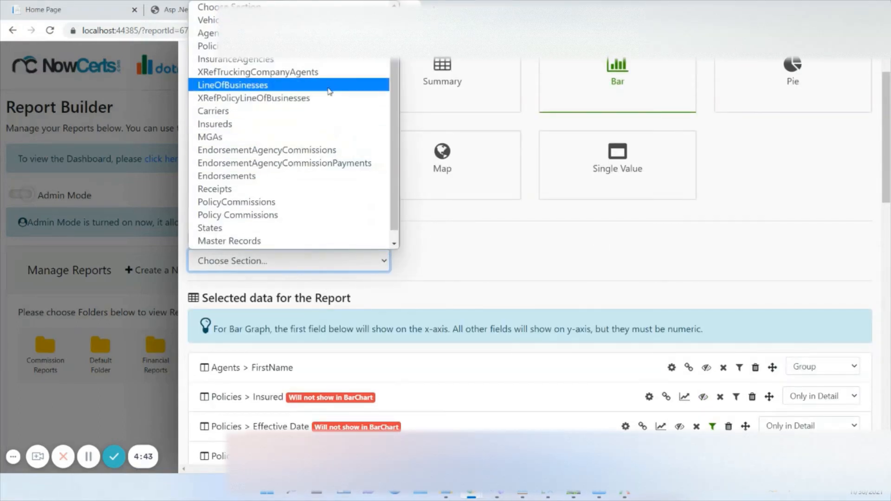
left_click(328, 86)
scroll(404, 257, "down", 2)
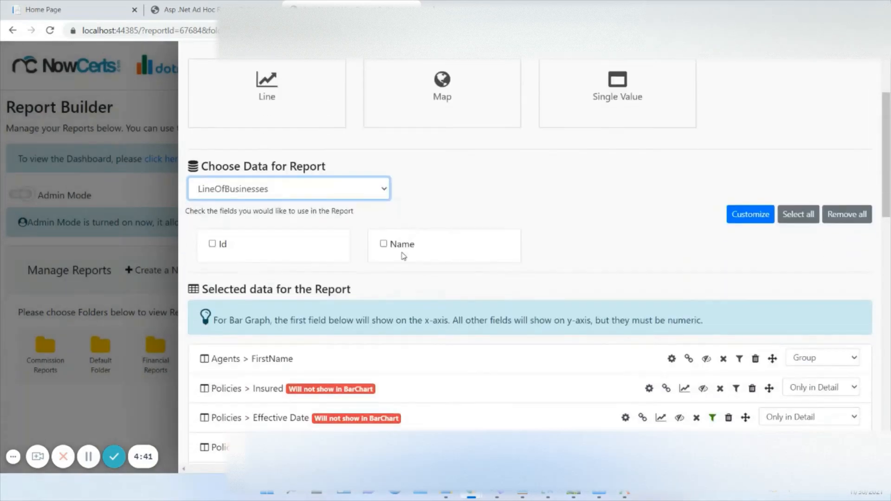
scroll(558, 294, "down", 6)
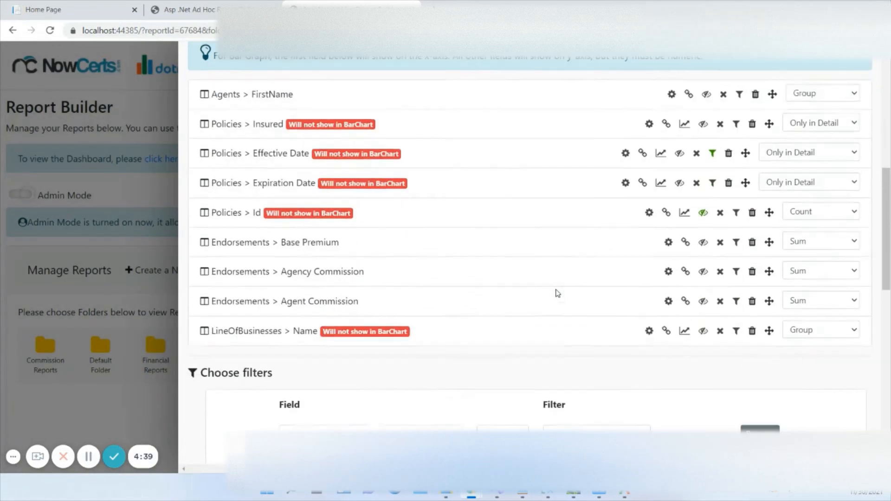
left_click_drag(766, 302, 771, 119)
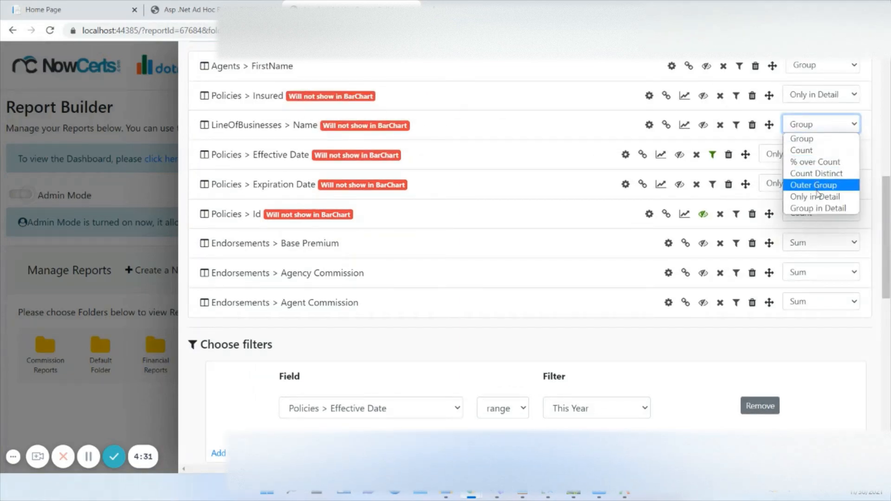
- Set LineOfBusinesses Name to Only in Detail and run the report with the Policies Effective Date filter range at This Year
scroll(682, 198, "up", 9)
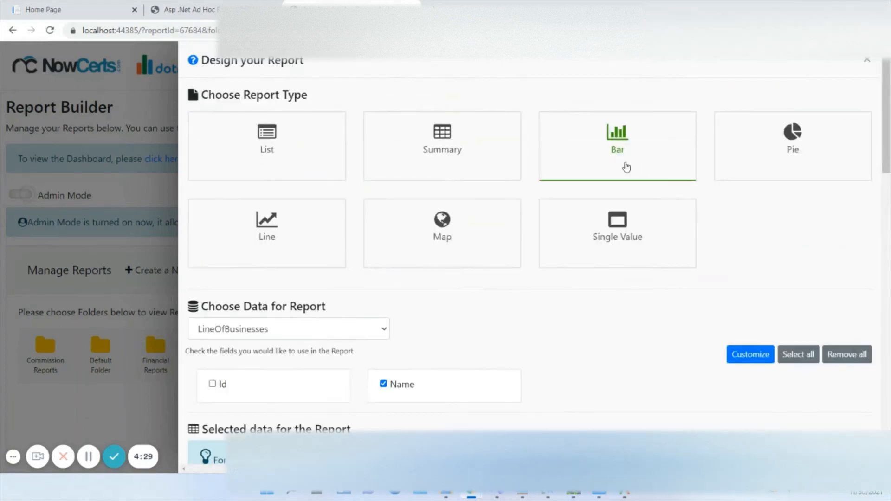
scroll(605, 343, "down", 13)
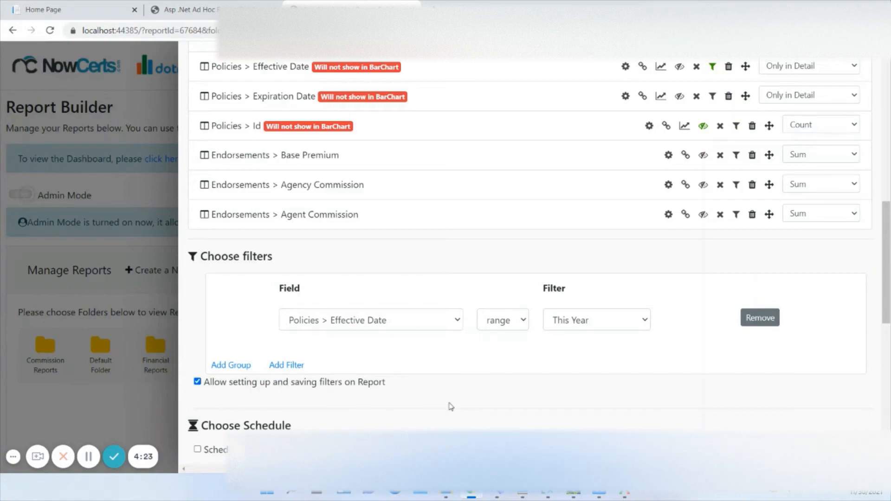
scroll(451, 407, "down", 9)
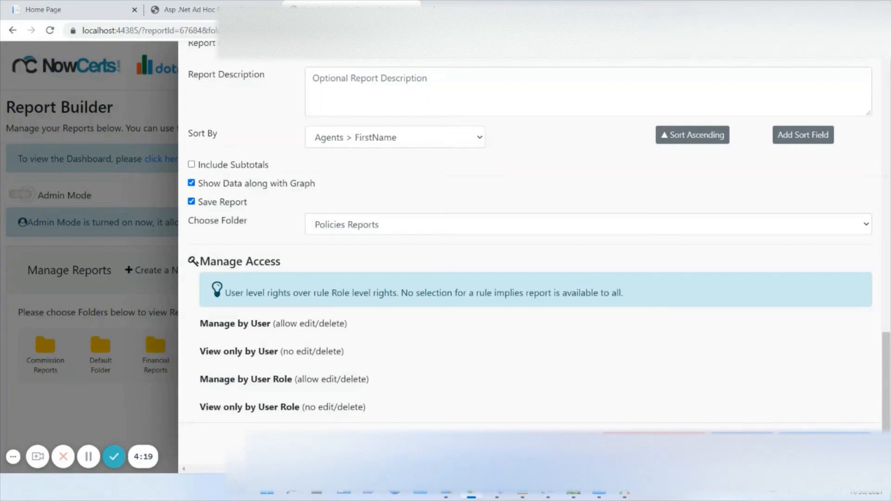
scroll(708, 334, "up", 5)
left_click(623, 105)
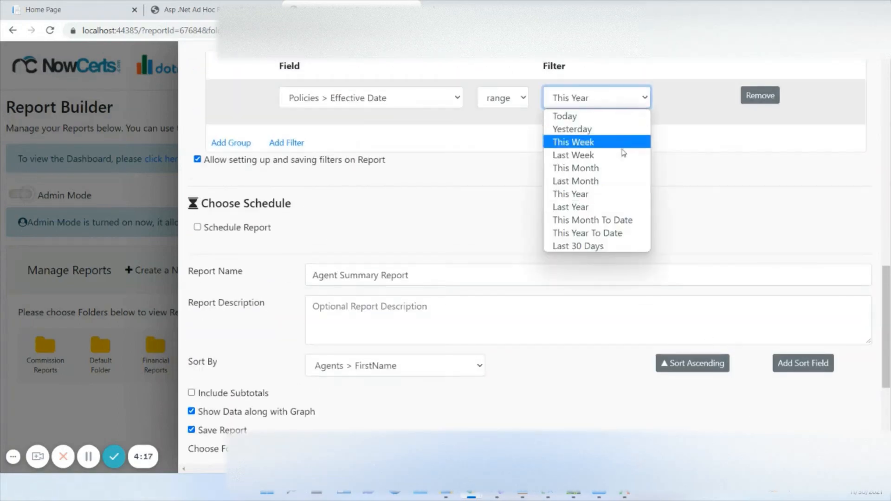
left_click(629, 199)
scroll(698, 205, "down", 5)
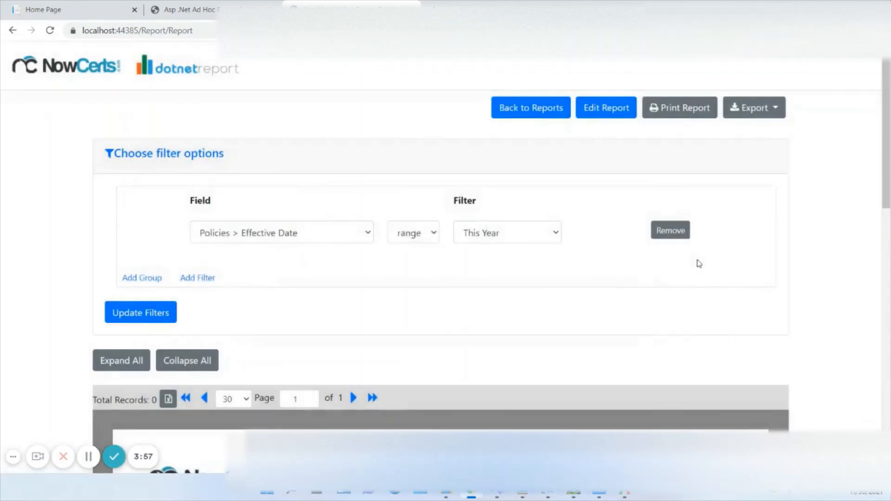
- Examine the bar chart in the Agent Summary Report together with the per-agent summary table beneath it
scroll(699, 263, "down", 8)
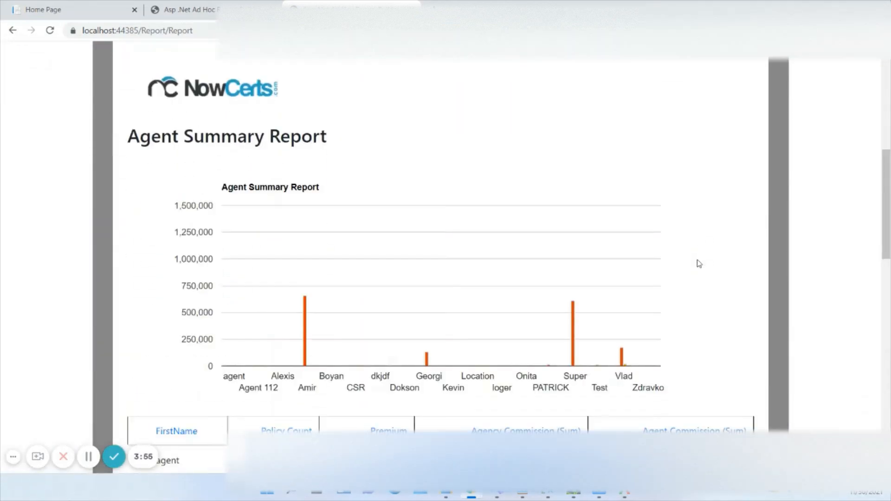
scroll(699, 264, "down", 3)
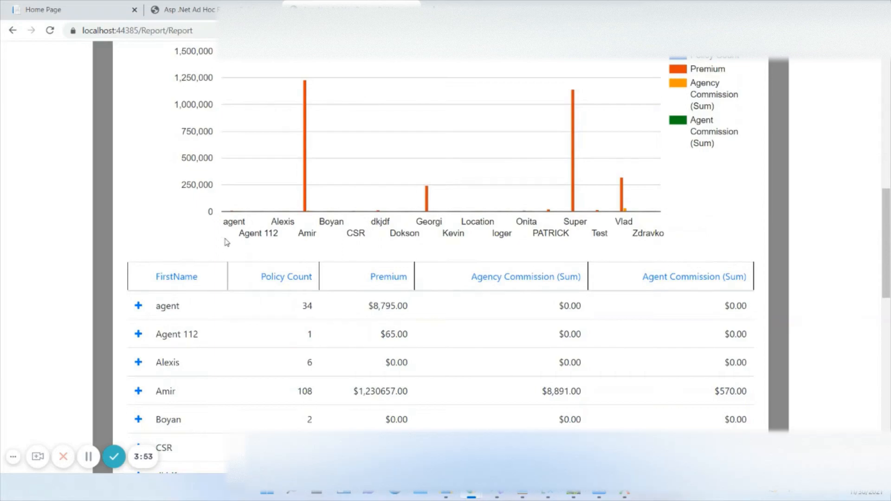
scroll(225, 240, "down", 1)
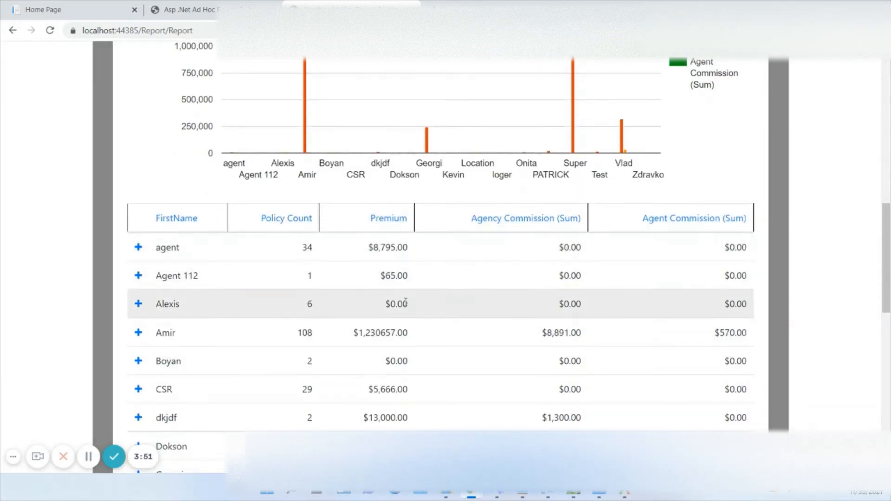
scroll(407, 304, "up", 3)
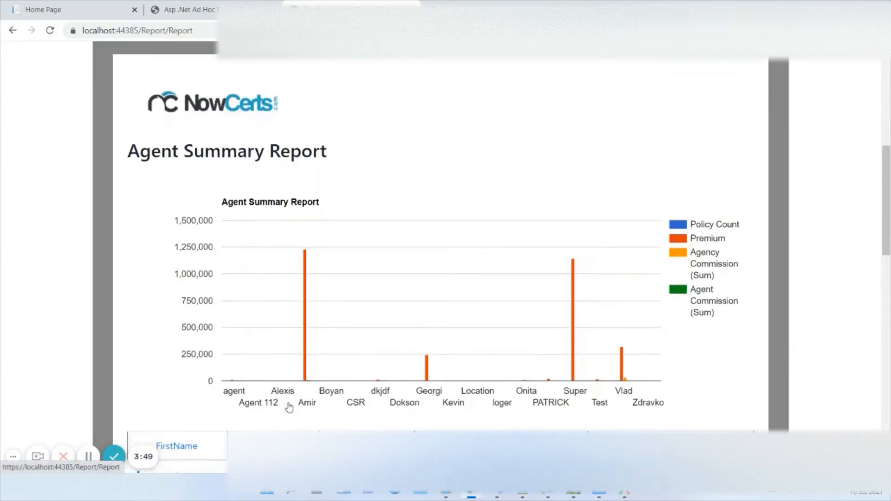
scroll(288, 406, "down", 1)
scroll(408, 377, "down", 2)
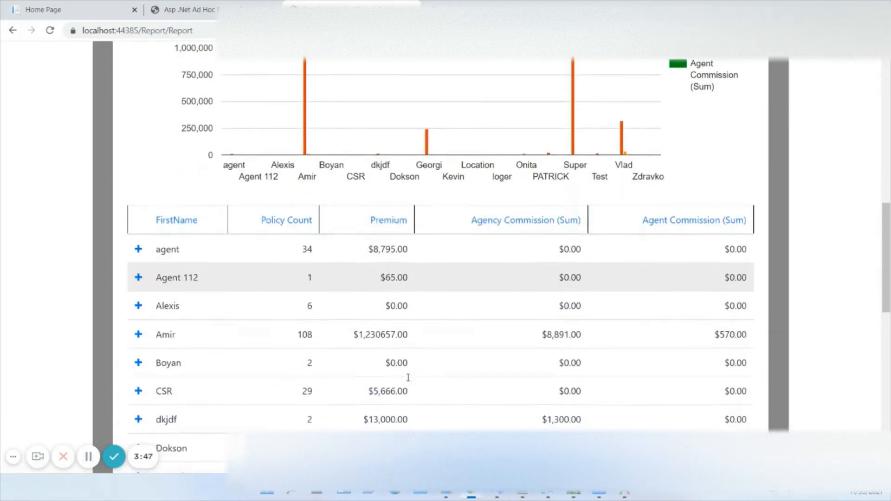
- Change the Policies Effective Date filter range to Last Month and update the displayed report
scroll(409, 379, "up", 10)
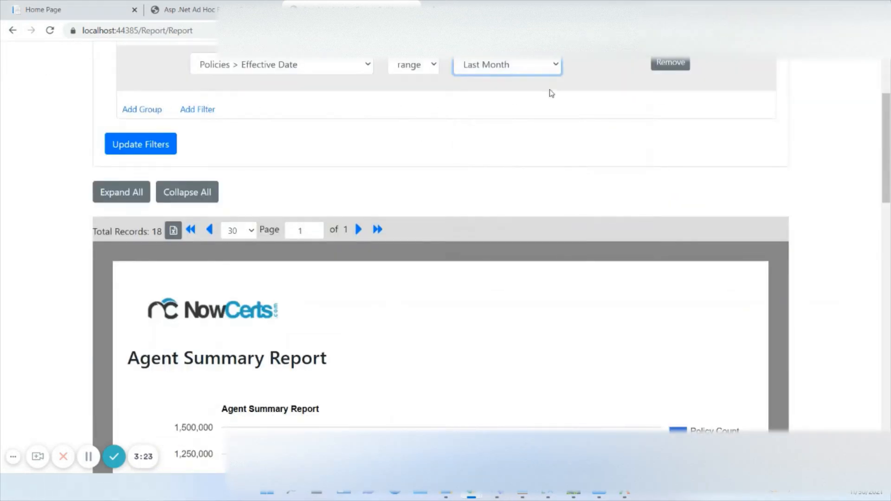
left_click(117, 150)
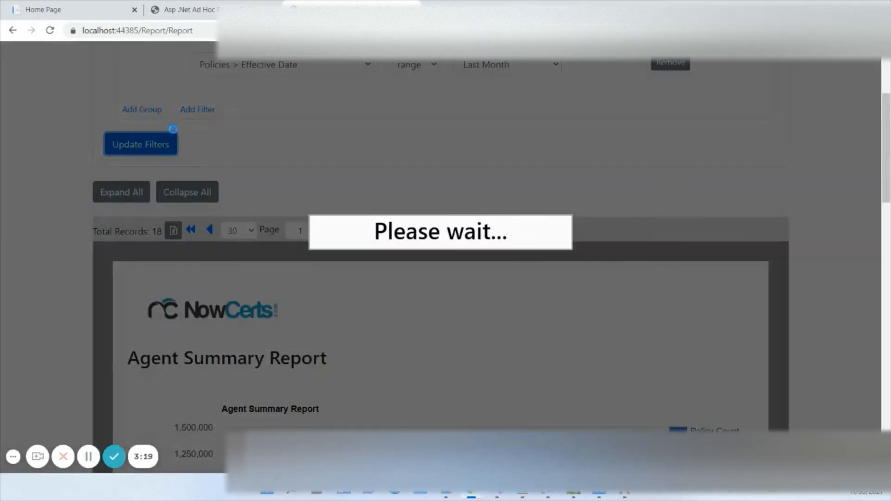
scroll(358, 138, "down", 2)
scroll(358, 139, "down", 2)
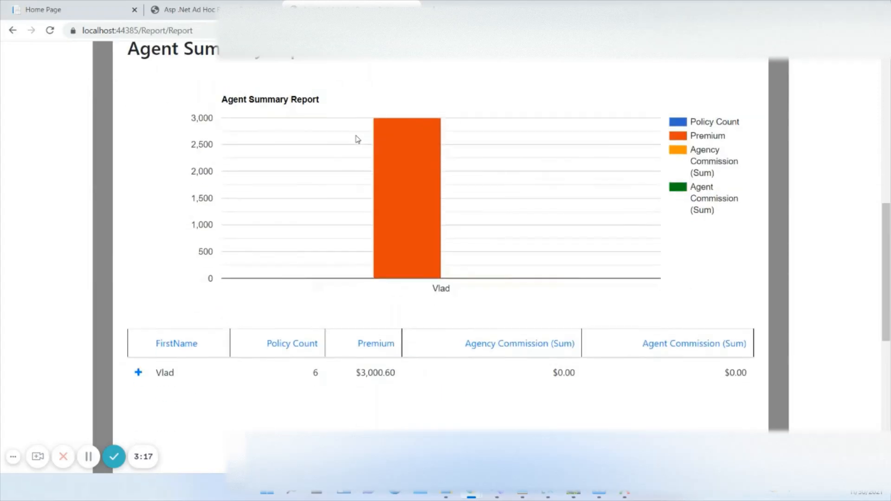
- Review the filtered bar chart, then expand the agent's row below it and examine the policy details and line of business
mouse_move(424, 181)
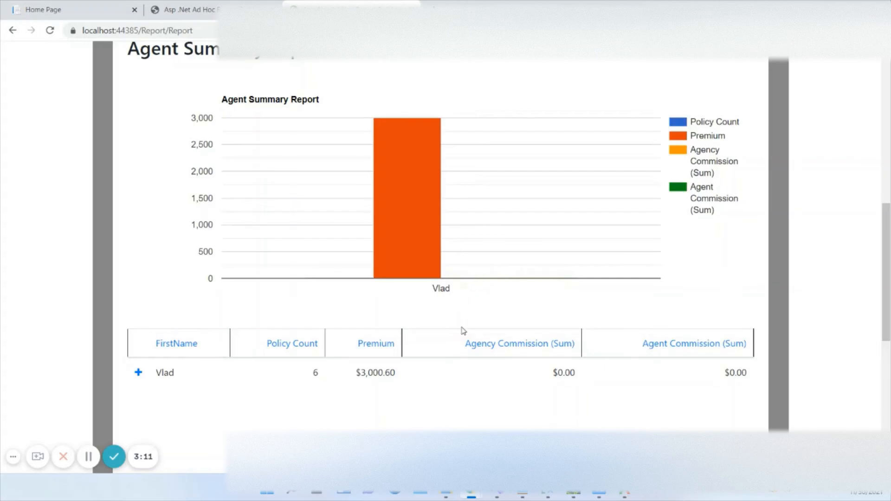
scroll(462, 330, "down", 1)
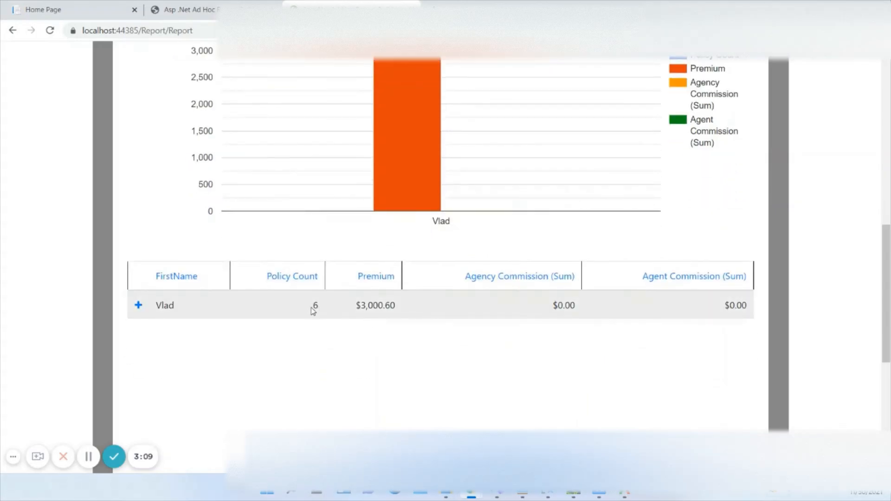
scroll(432, 191, "up", 1)
scroll(433, 190, "up", 1)
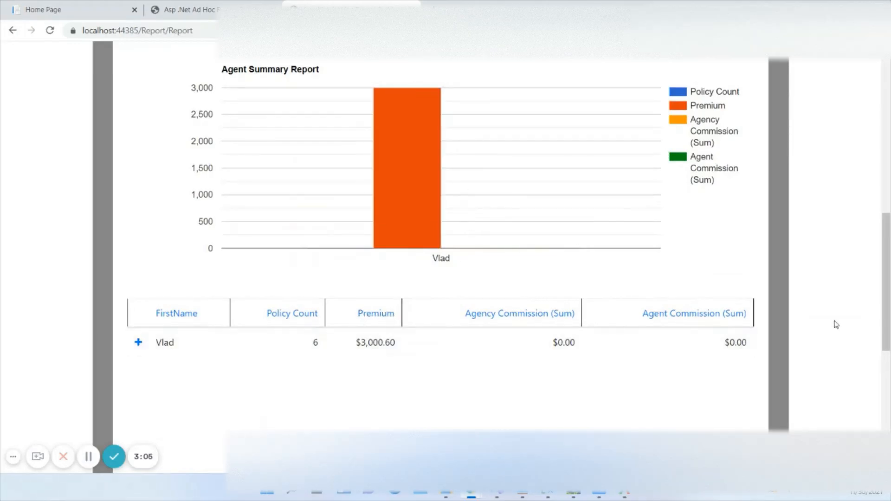
scroll(620, 358, "down", 2)
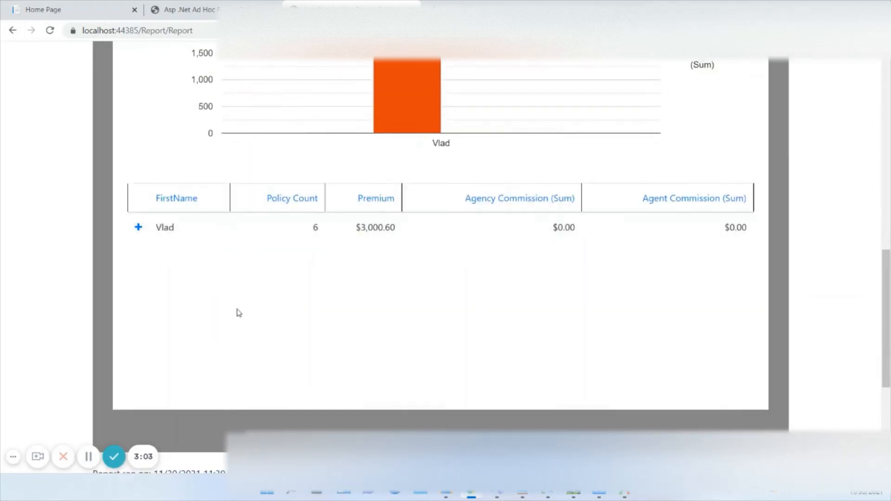
left_click(138, 227)
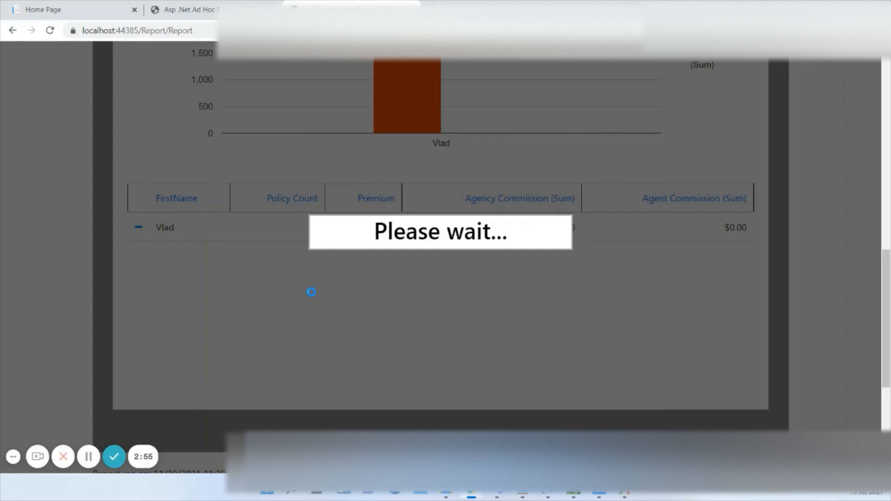
scroll(312, 292, "down", 1)
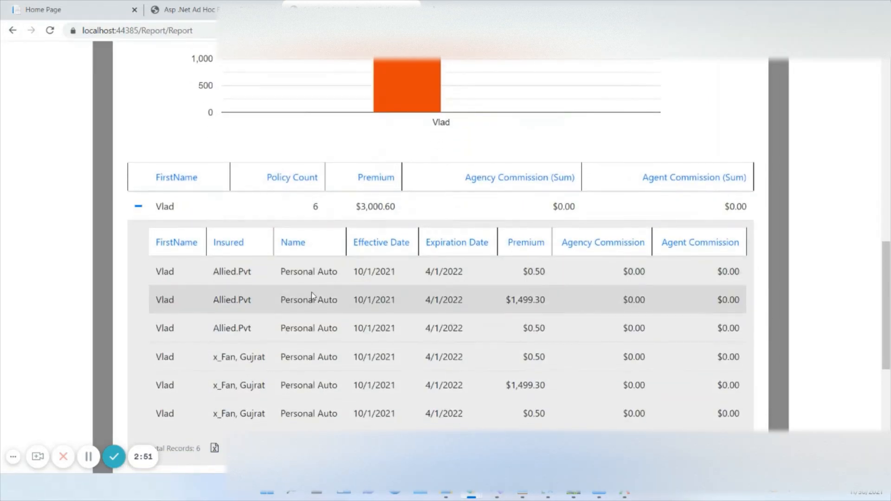
scroll(311, 291, "down", 3)
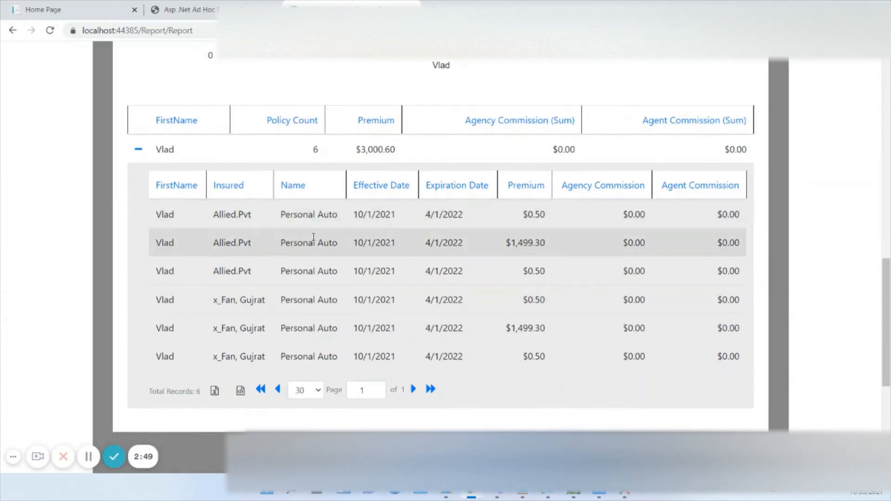
scroll(315, 236, "down", 3)
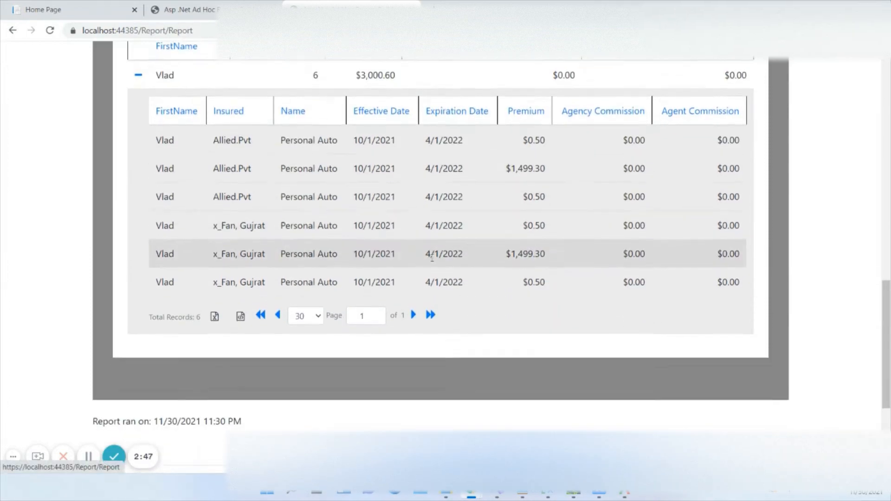
- Reopen the Agent Summary Report for editing, set the LineOfBusinesses Name column label to Policy Type, and save the report
scroll(414, 330, "up", 9)
left_click(298, 306)
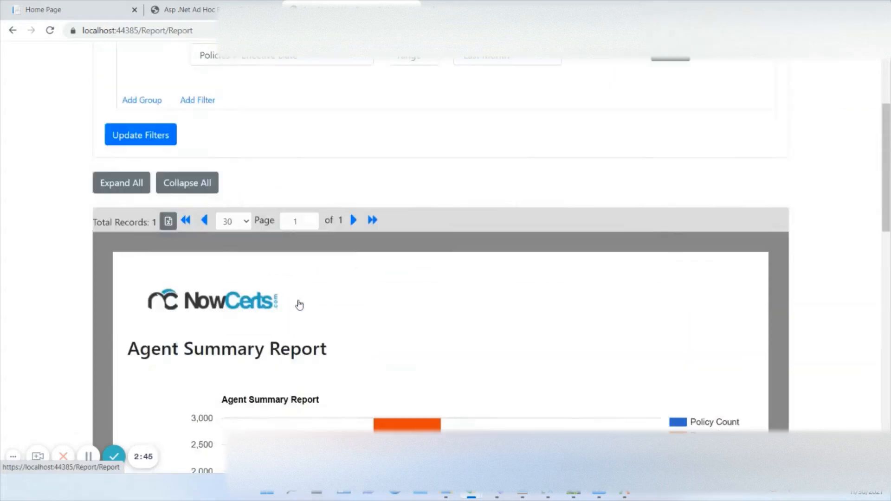
left_click(627, 104)
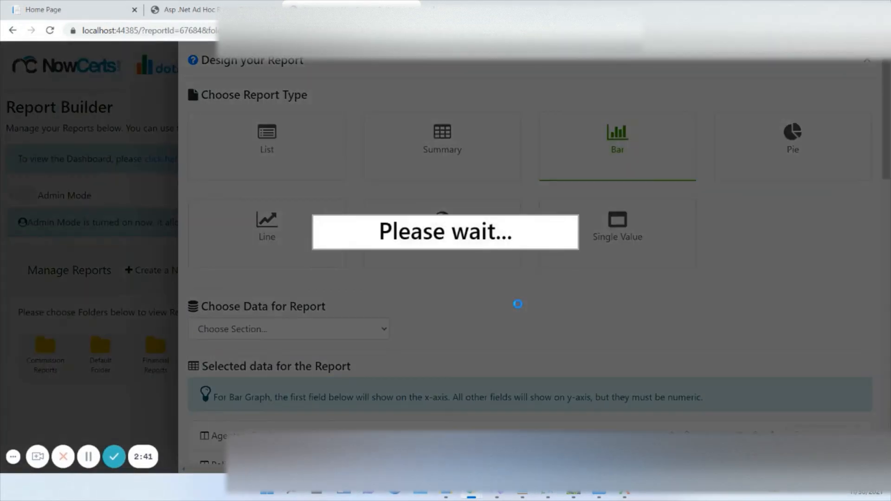
scroll(519, 307, "down", 3)
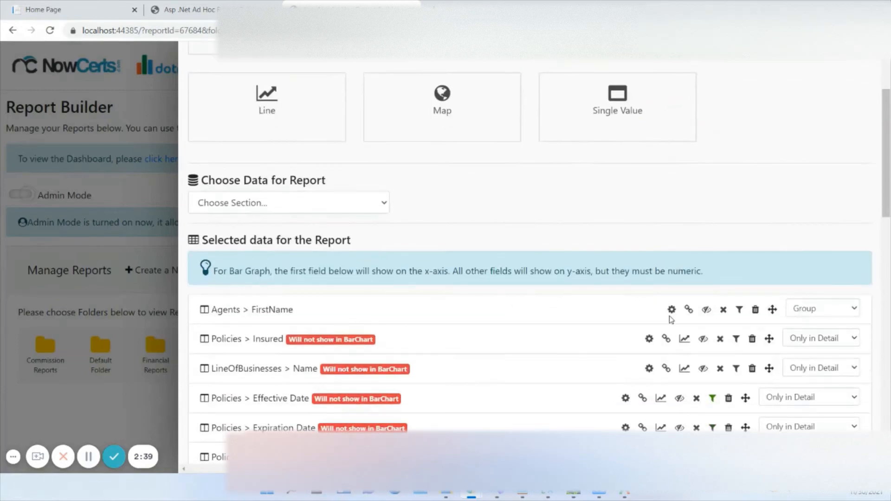
scroll(668, 314, "down", 4)
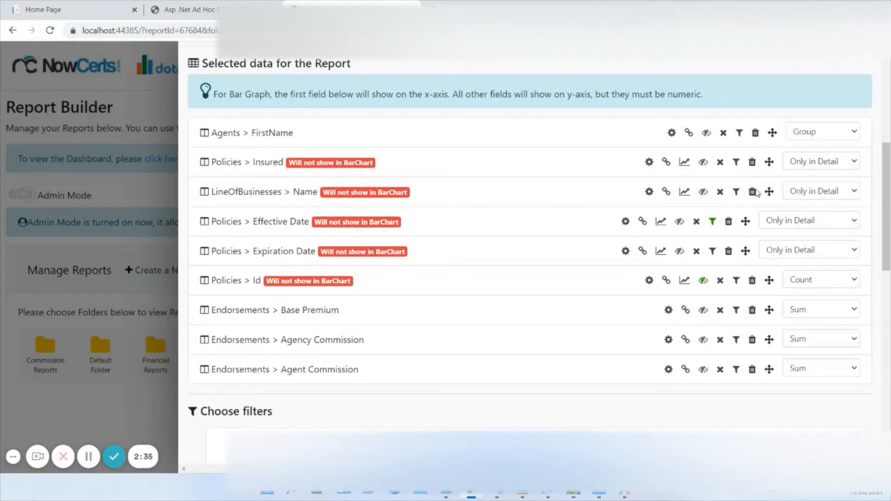
left_click(650, 192)
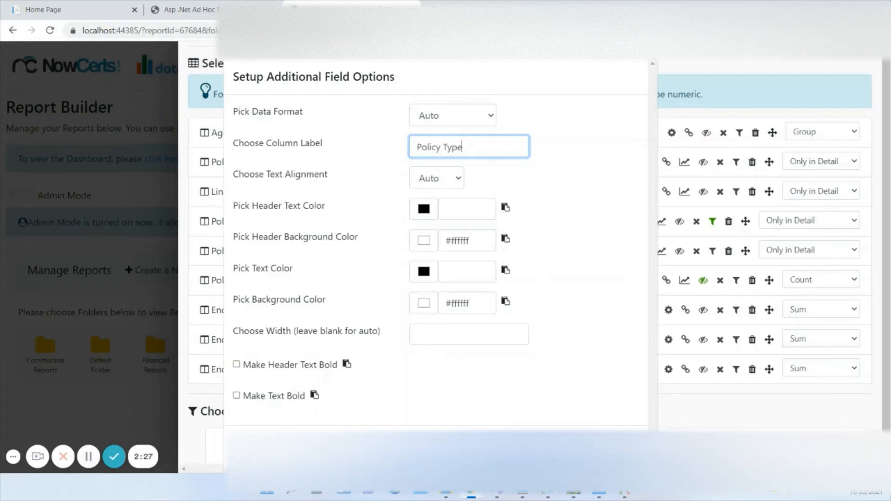
left_click(625, 443)
scroll(636, 418, "down", 2)
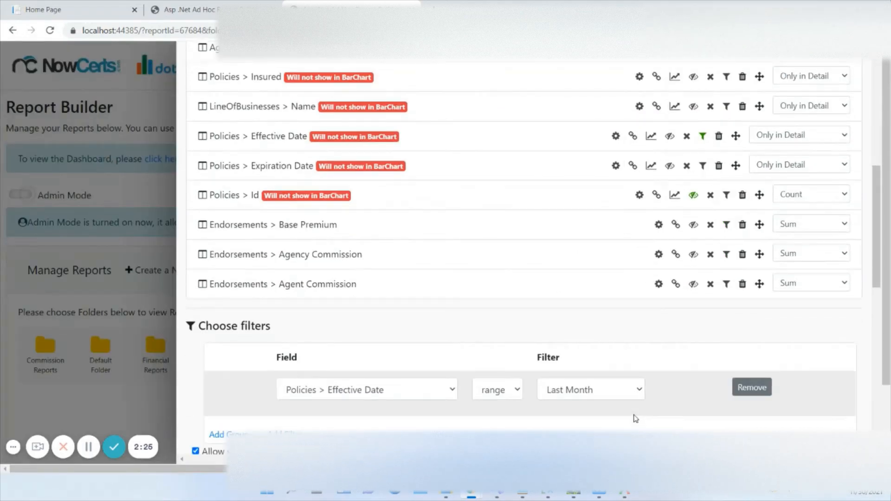
scroll(636, 418, "down", 3)
scroll(635, 419, "down", 8)
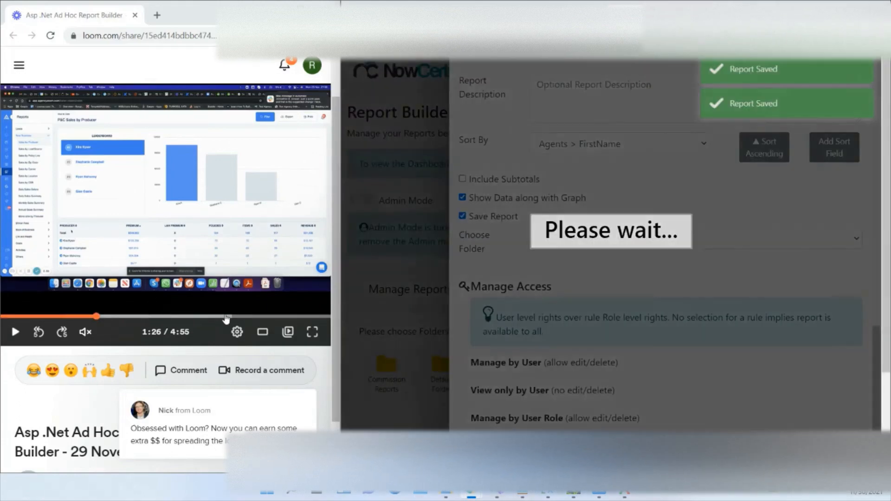
- Switch to the Loom reference video and jump to 3:21 to check the producer's policy detail list
left_click(225, 317)
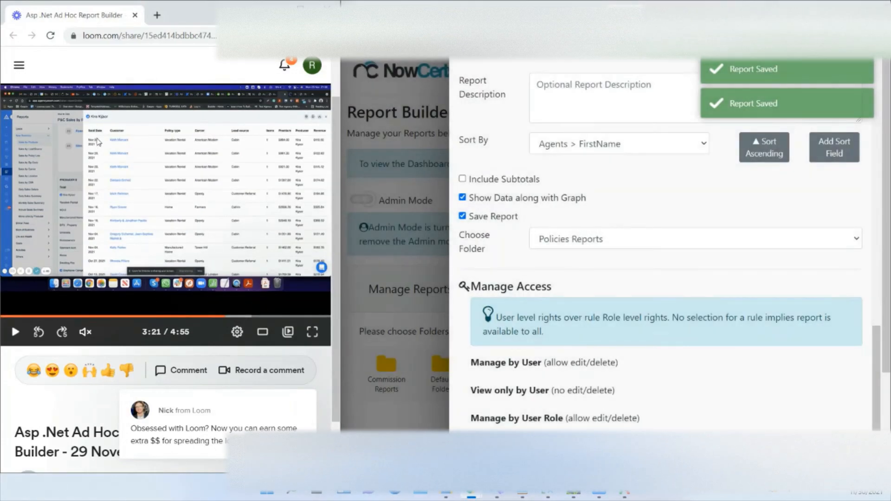
left_click(300, 5)
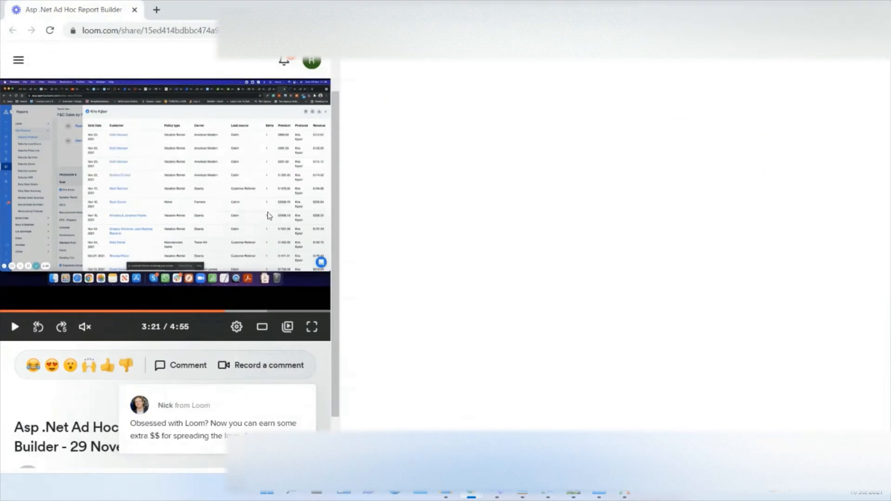
- Reopen the Agent Summary Report for editing and exclude the Endorsements Base Premium field from the bar chart
scroll(436, 185, "up", 1)
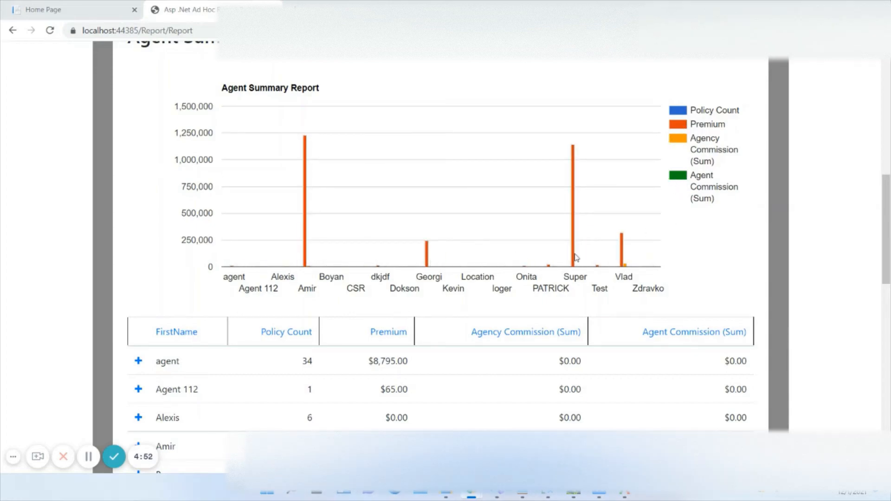
scroll(673, 251, "up", 10)
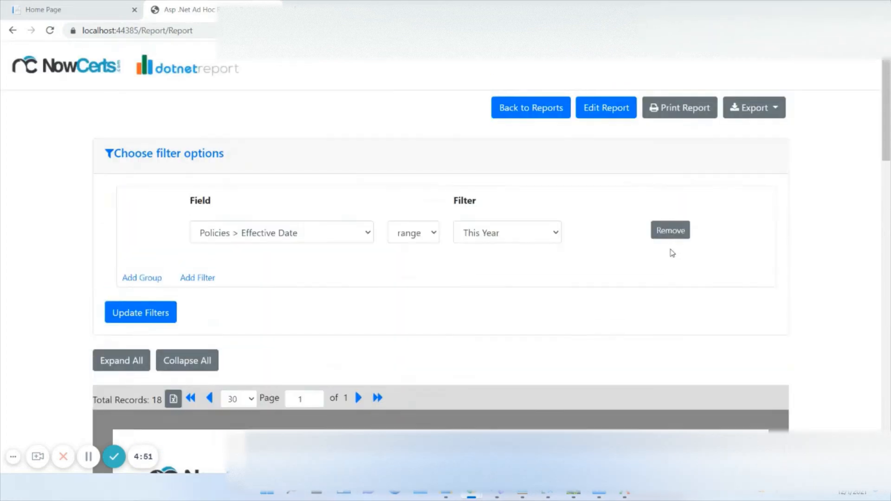
left_click(608, 112)
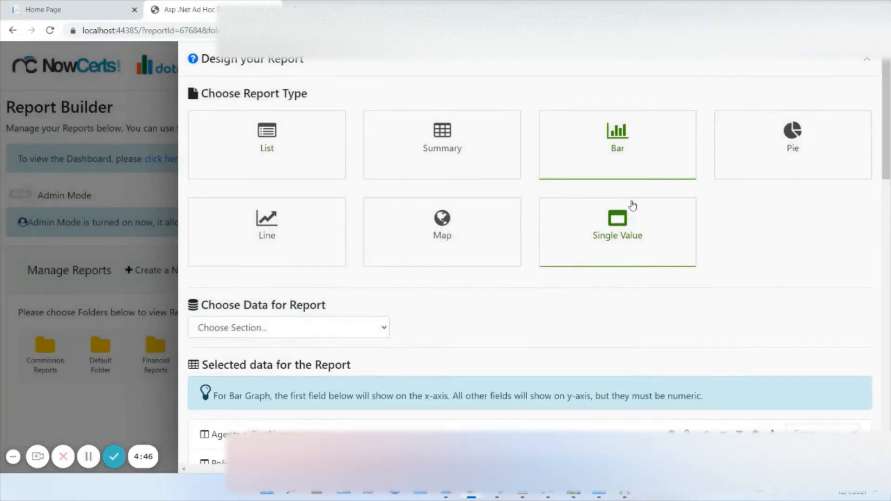
scroll(634, 205, "down", 6)
scroll(634, 205, "down", 1)
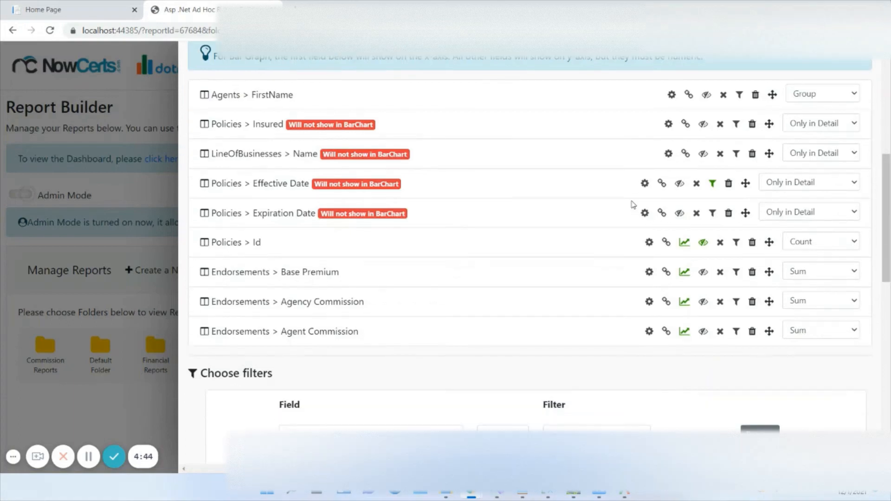
left_click(685, 273)
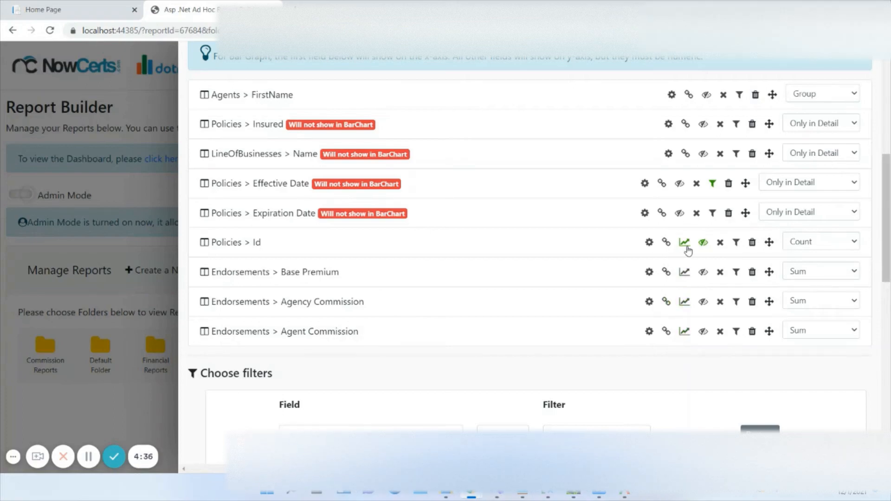
- Exclude the Endorsements Agency Commission and Agent Commission fields from the bar chart and save the report
scroll(760, 332, "down", 15)
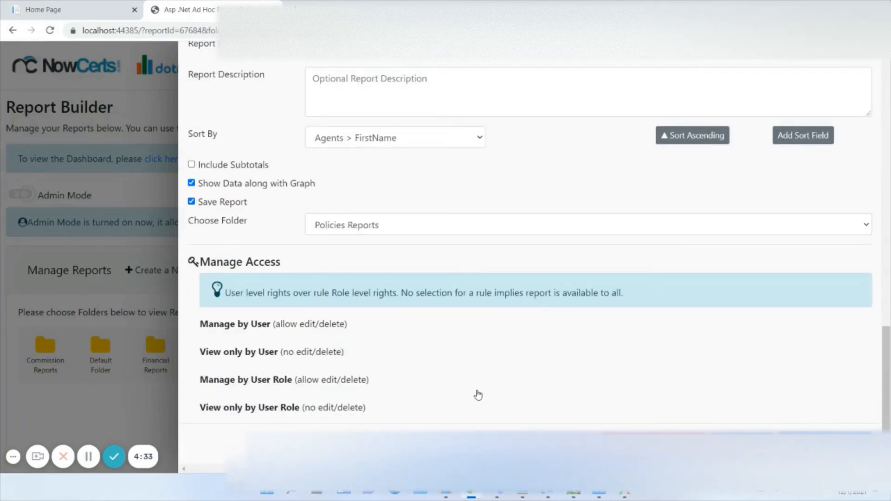
left_click(392, 422)
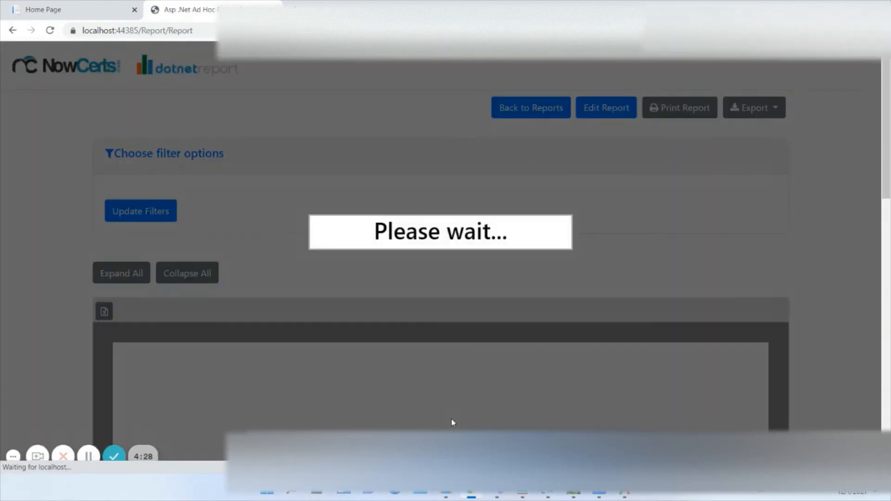
scroll(536, 367, "down", 15)
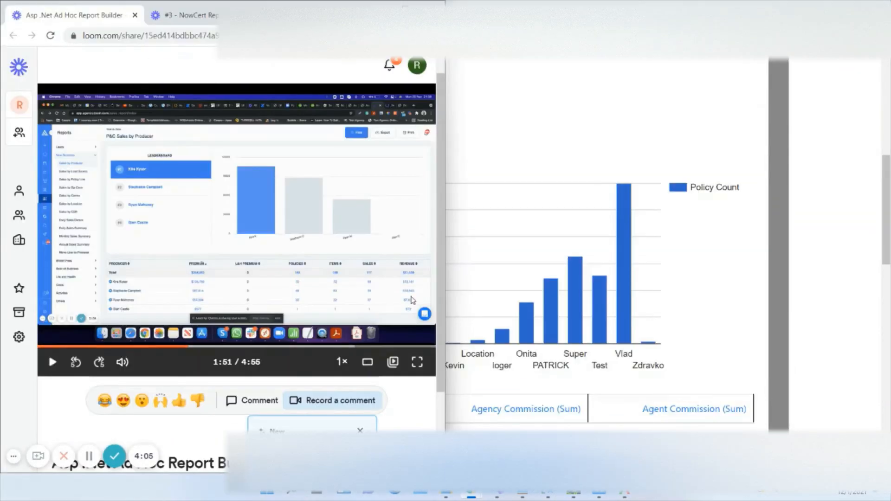
- Compare the Policy Count bar chart with the one in the Loom reference video and examine the agent totals below it
left_click_drag(424, 288, 367, 279)
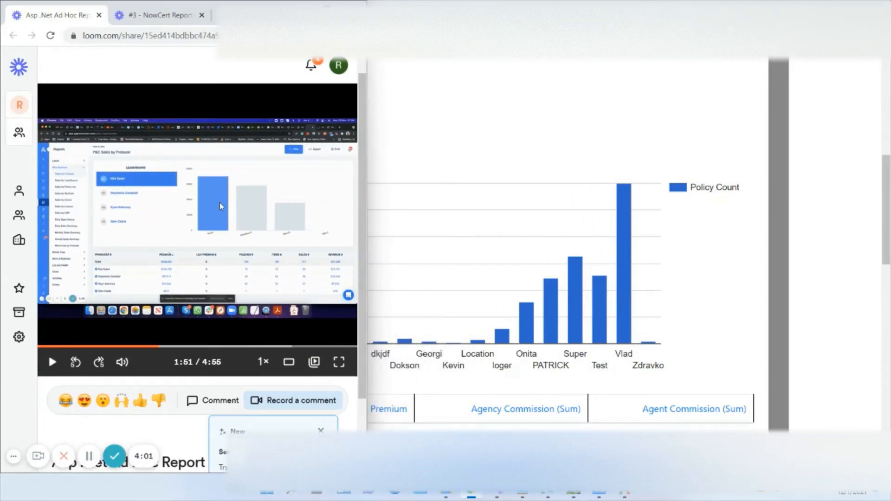
left_click(525, 178)
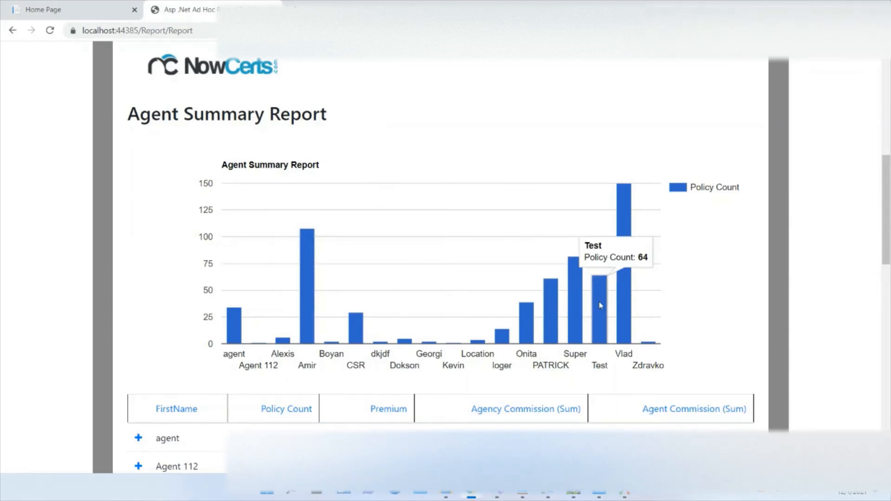
scroll(566, 292, "down", 5)
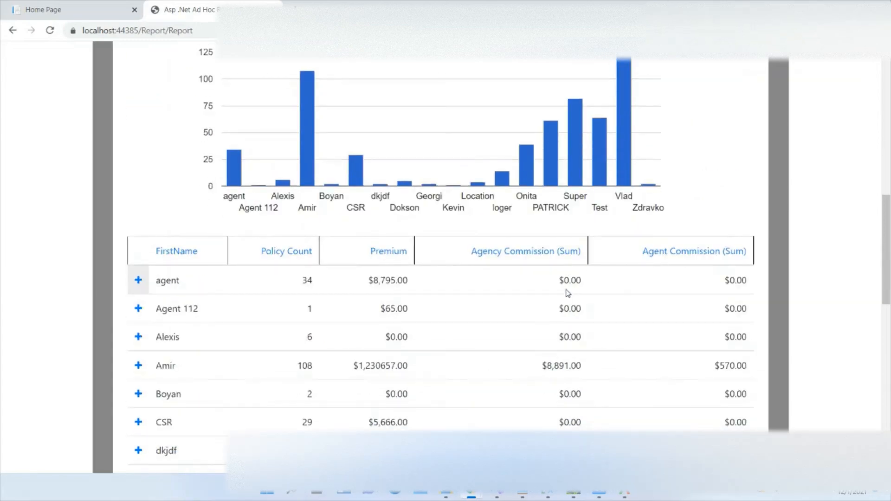
scroll(612, 275, "up", 1)
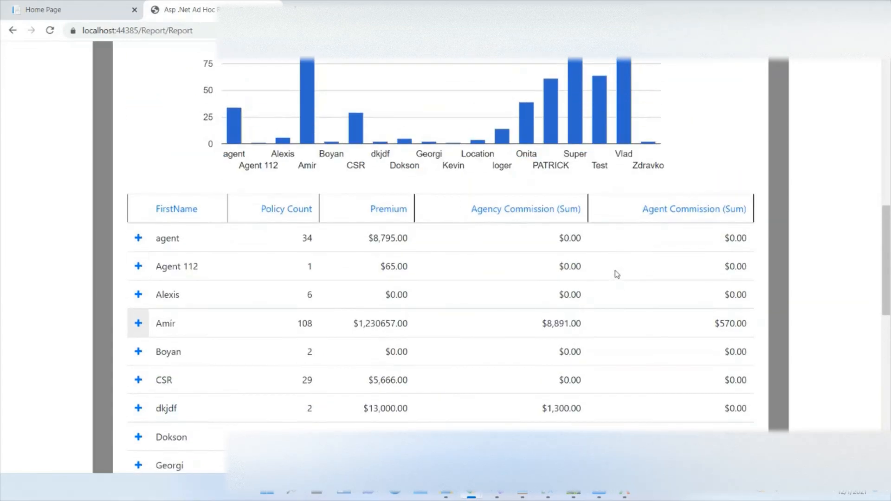
scroll(613, 271, "up", 2)
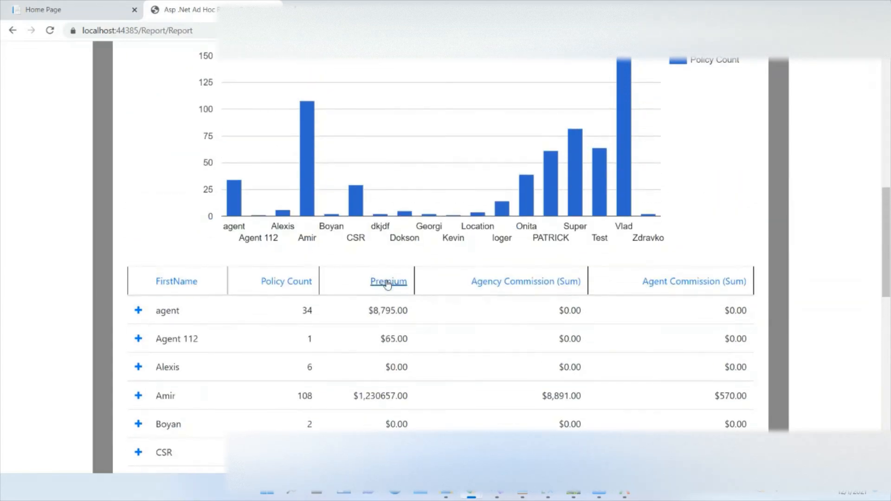
scroll(563, 282, "up", 2)
mouse_move(626, 207)
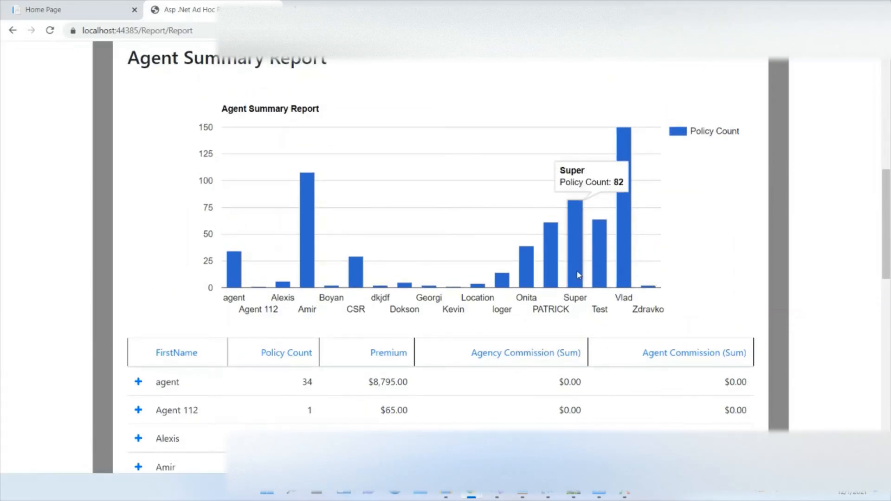
mouse_move(305, 271)
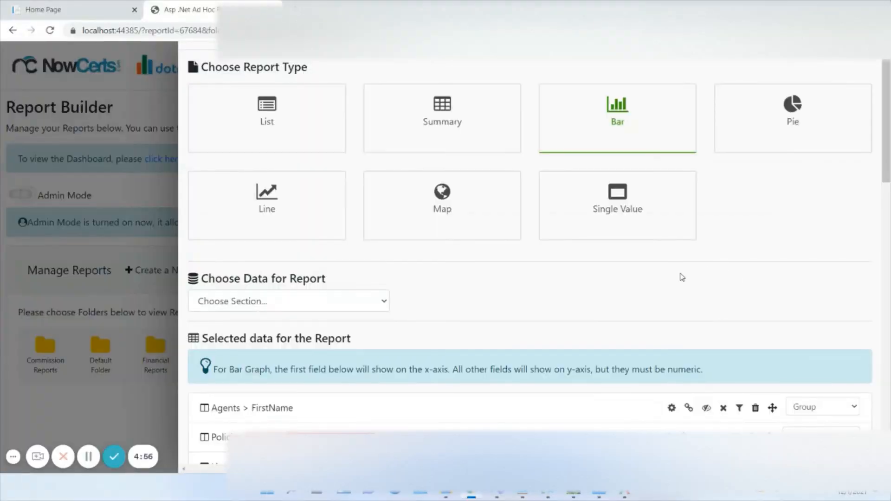
- Check the Loom reference video, return to the report editor, and set the LineOfBusinesses Name field to Group in Detail
key("super+Tab")
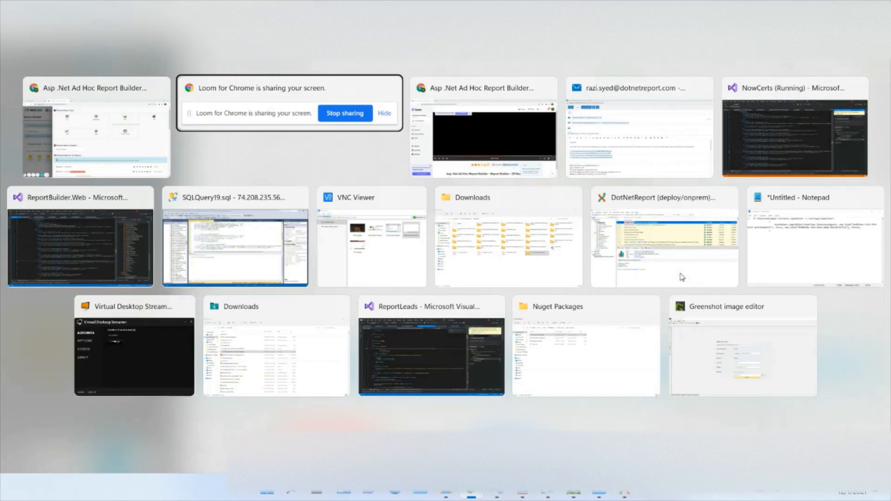
left_click(461, 121)
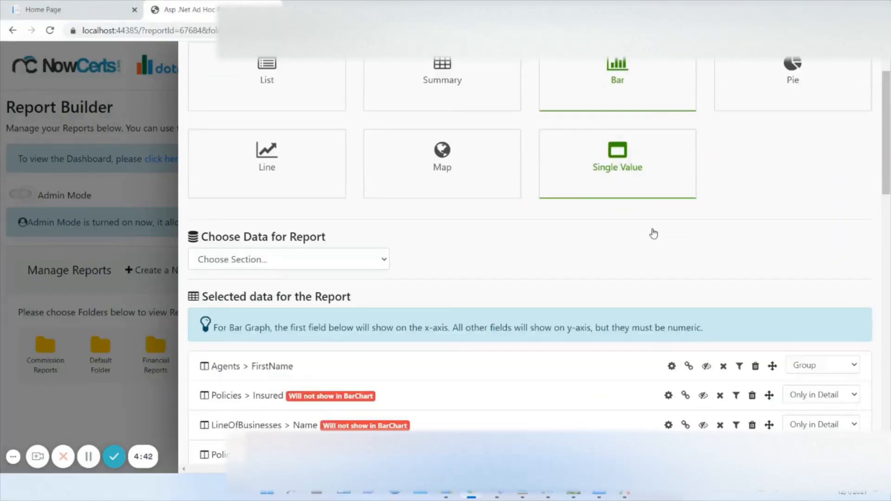
scroll(654, 234, "down", 3)
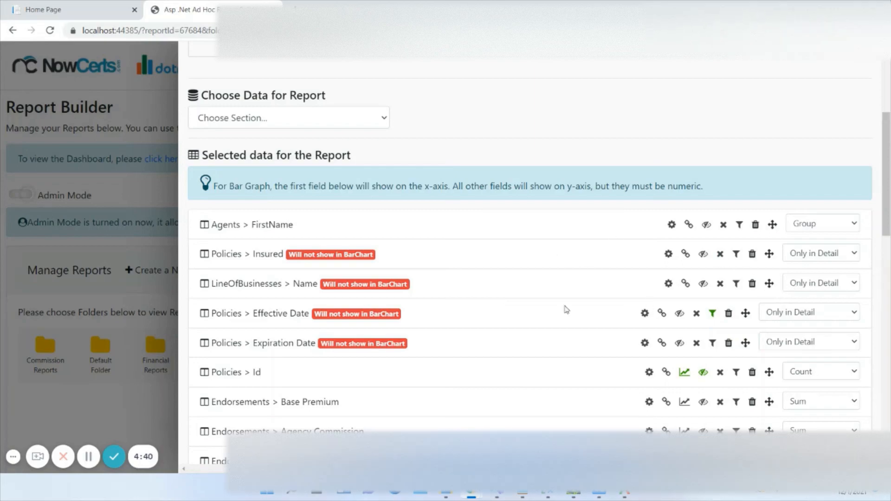
left_click(838, 287)
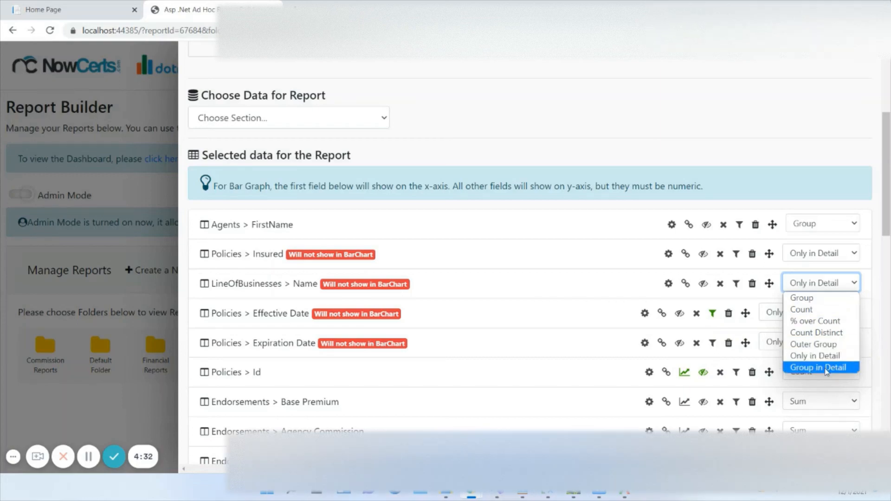
left_click(827, 369)
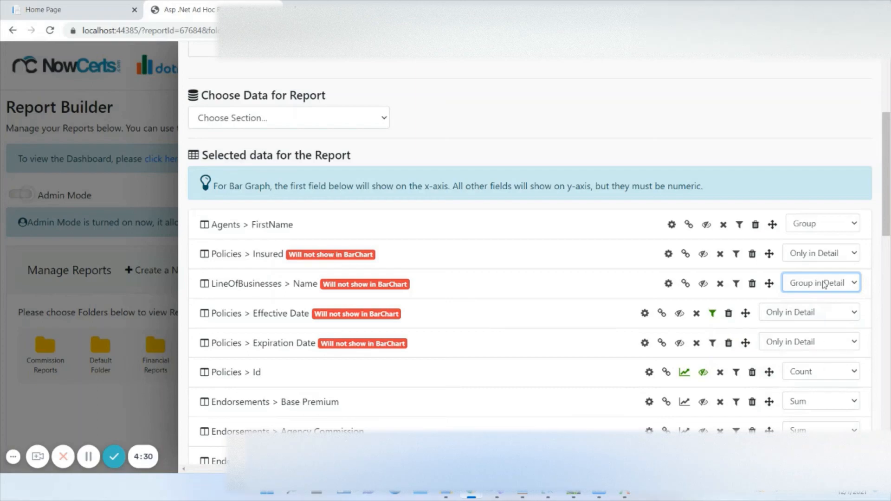
- Check the Effective Date filter's operator and date range without changing them, and save the report
scroll(617, 311, "down", 9)
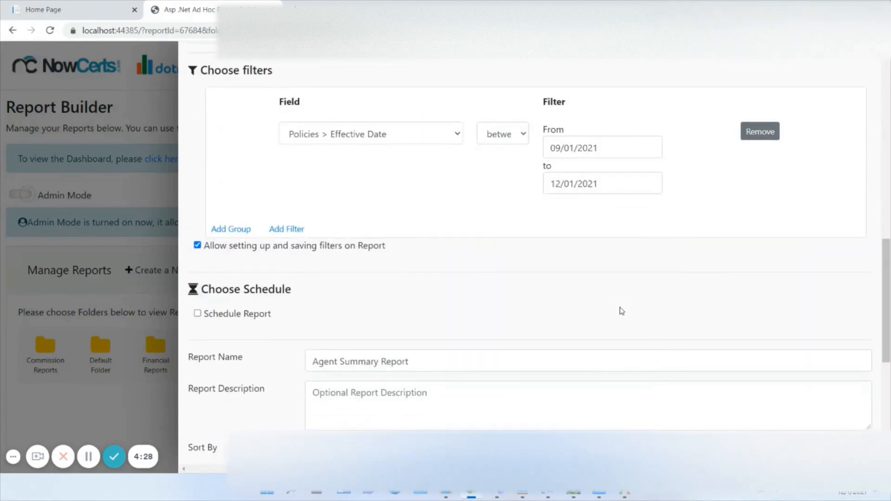
scroll(622, 311, "up", 2)
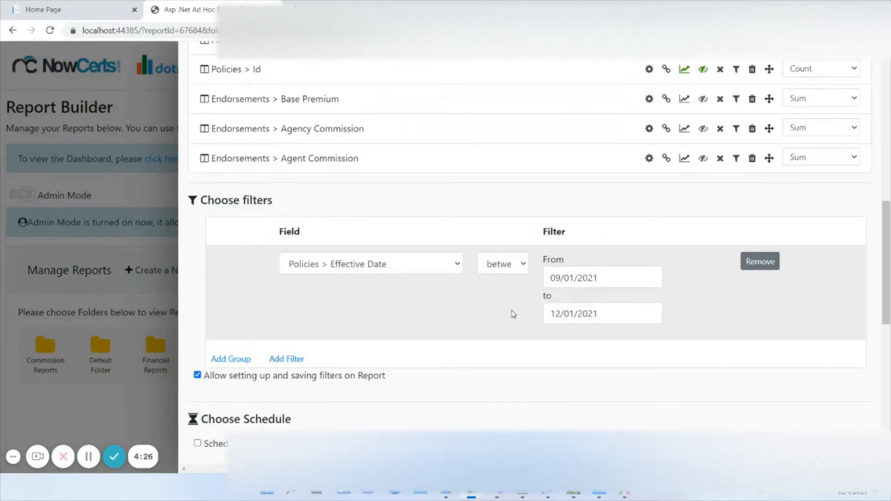
scroll(640, 250, "up", 2)
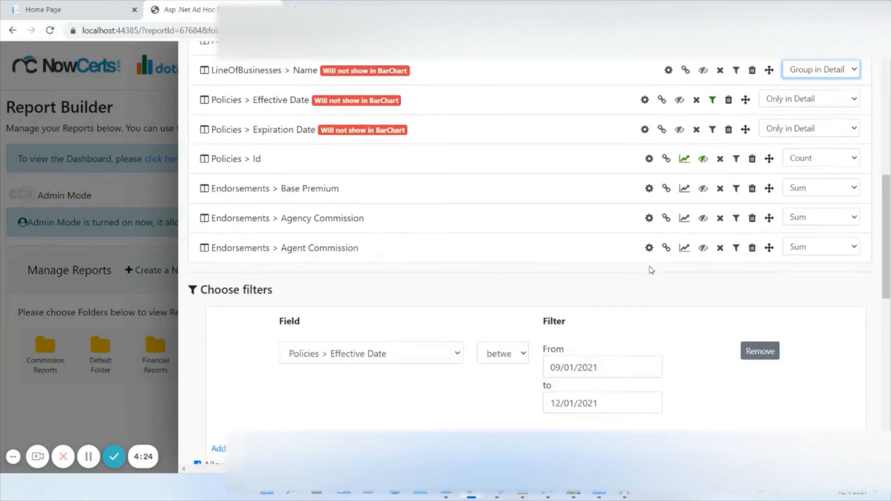
scroll(652, 270, "down", 1)
left_click(612, 348)
left_click(498, 328)
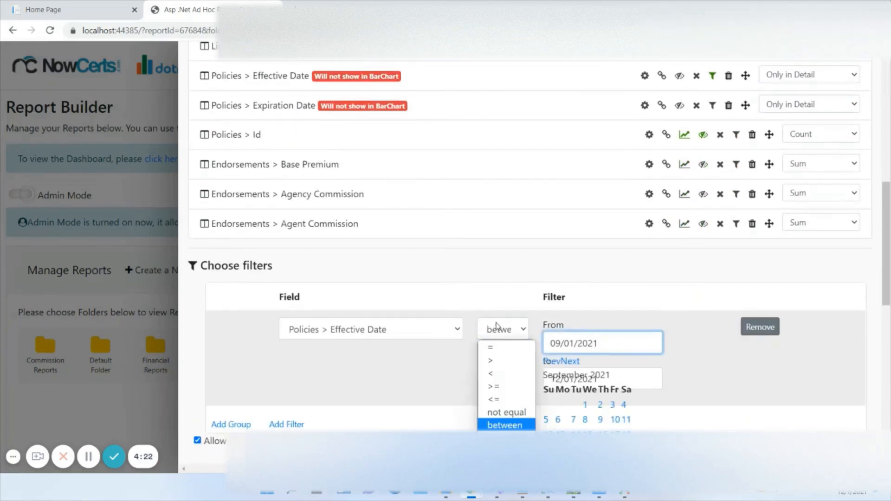
left_click(605, 326)
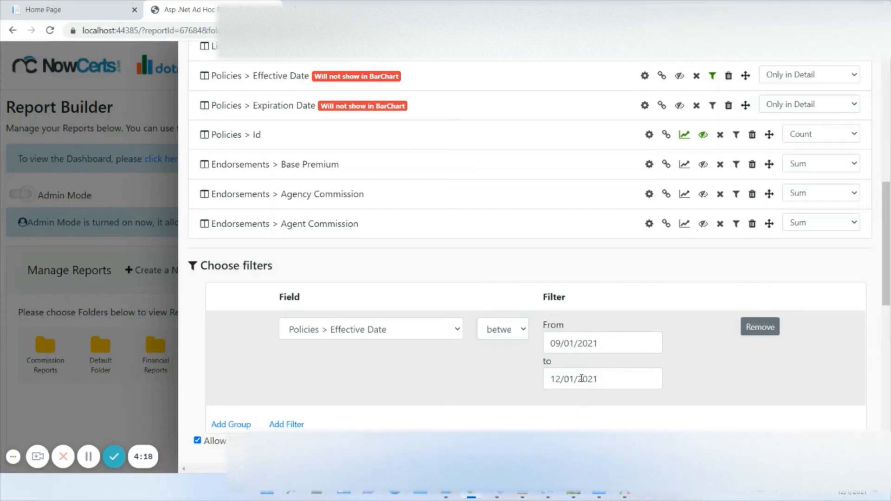
scroll(666, 345, "down", 10)
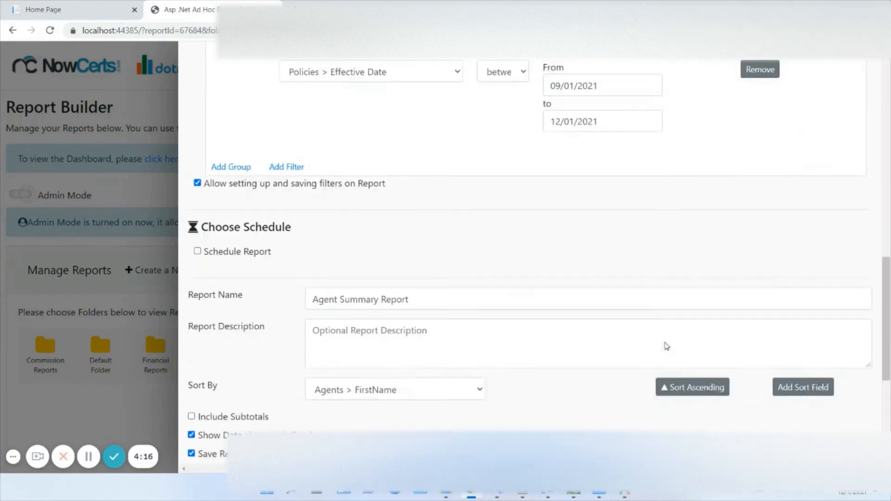
scroll(667, 346, "down", 1)
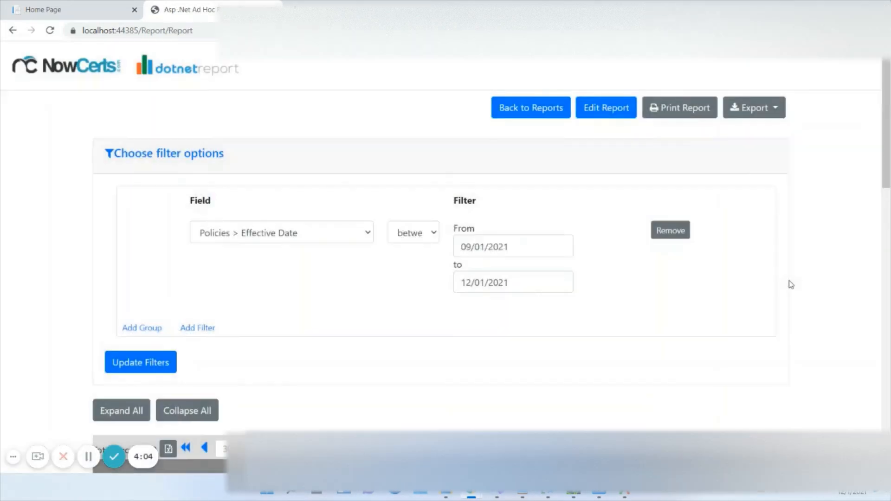
- Examine the filtered Policy Count bar chart and the agent totals in the table below it
scroll(461, 288, "down", 10)
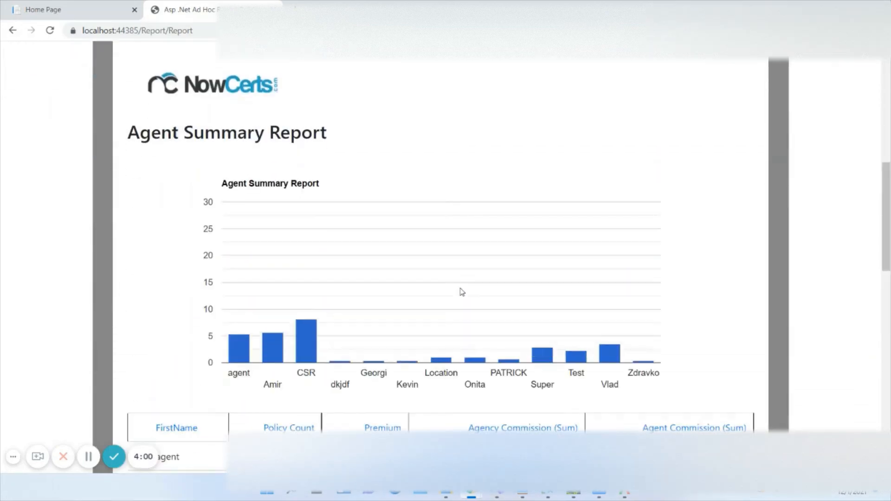
scroll(461, 290, "down", 3)
mouse_move(296, 210)
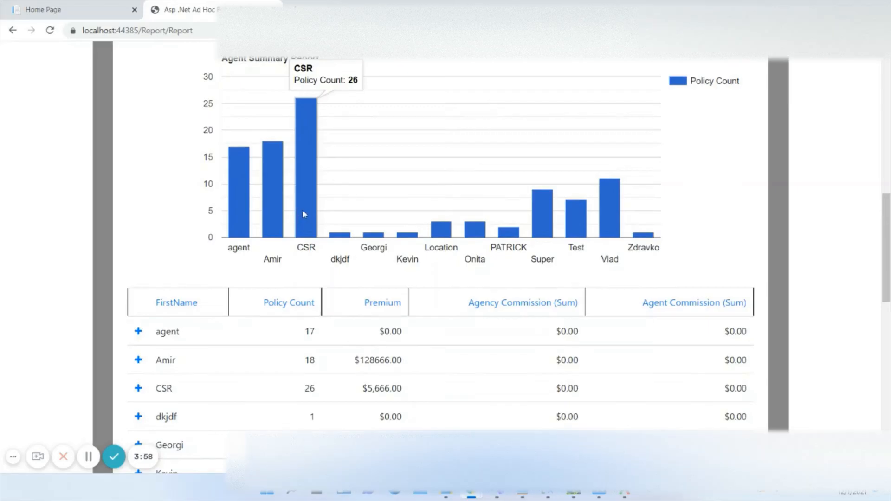
scroll(218, 374, "down", 2)
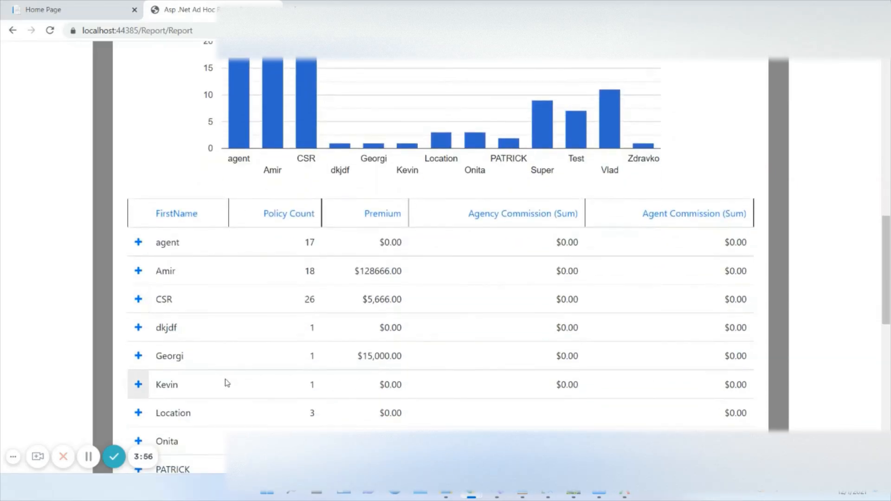
scroll(224, 382, "down", 2)
- Sort the agent table and bar chart by Policy Count in descending order
left_click(293, 132)
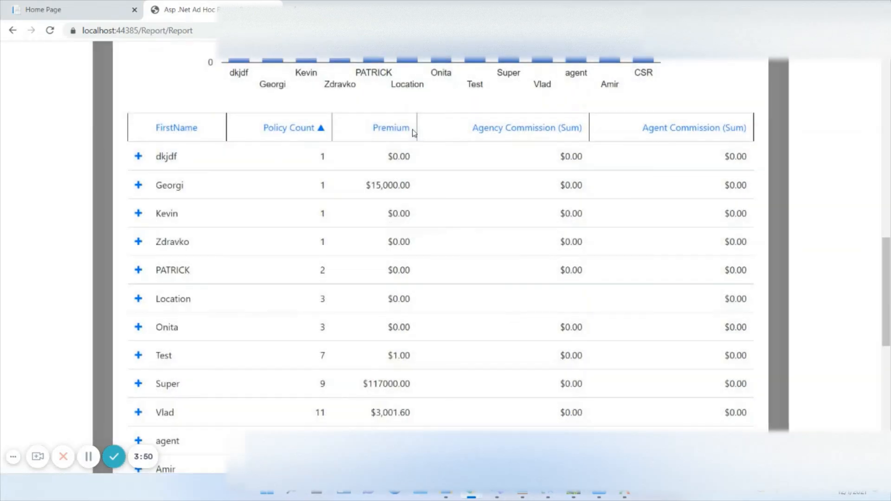
left_click(290, 127)
scroll(442, 163, "up", 3)
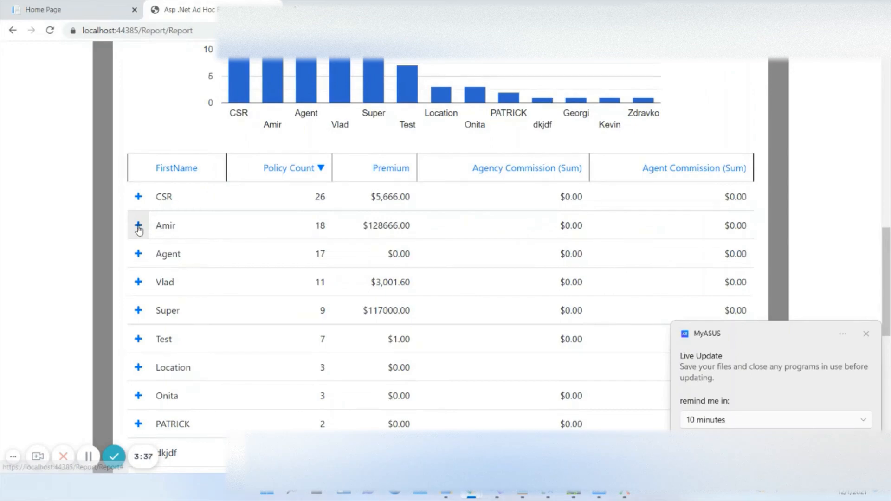
- Expand the second agent's row, dismiss the MyASUS notification, and examine the premiums and commissions grouped by policy type
left_click(138, 226)
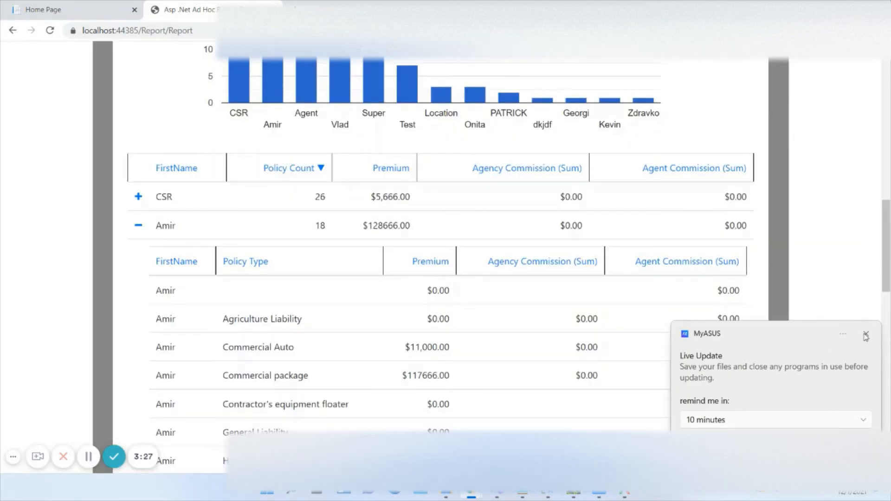
left_click(866, 335)
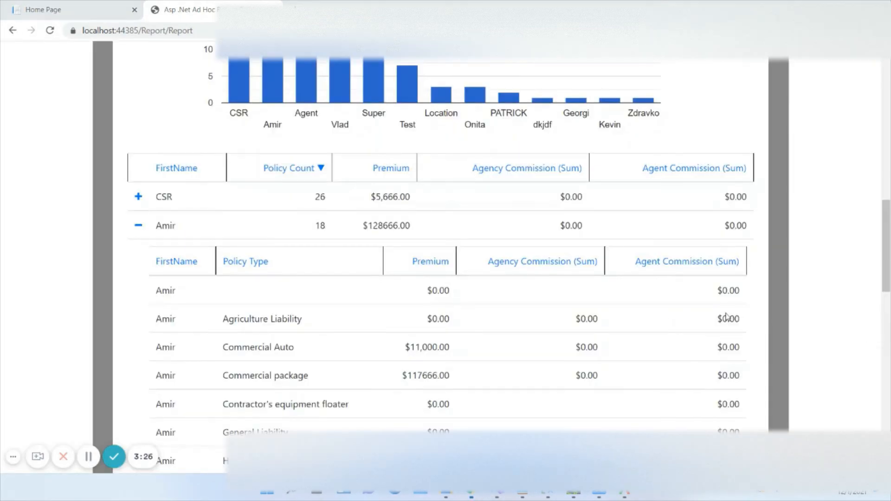
scroll(102, 296, "down", 2)
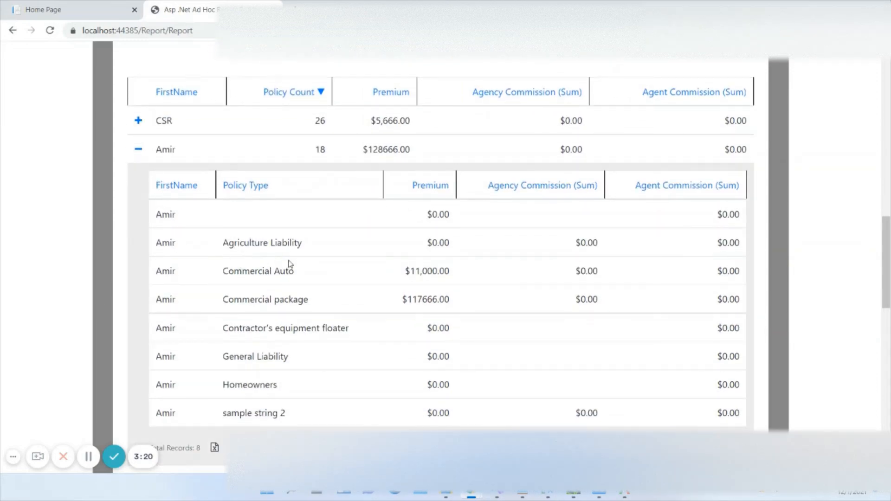
scroll(302, 297, "down", 1)
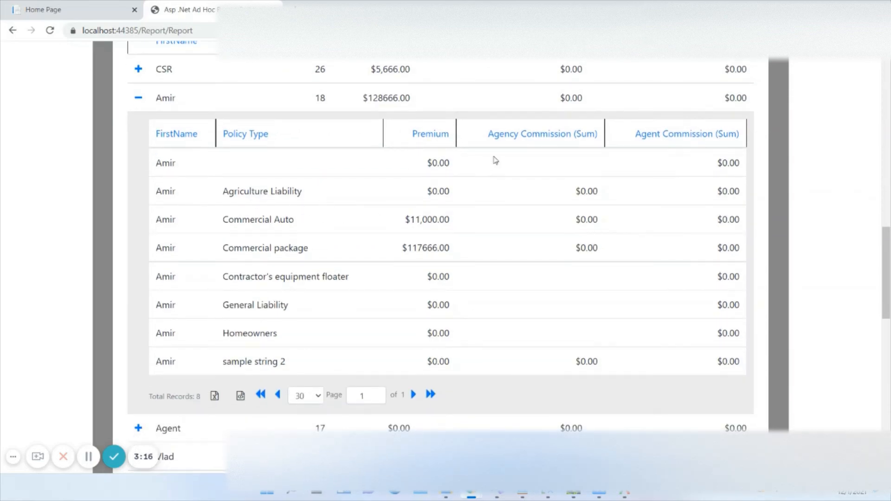
scroll(478, 207, "up", 1)
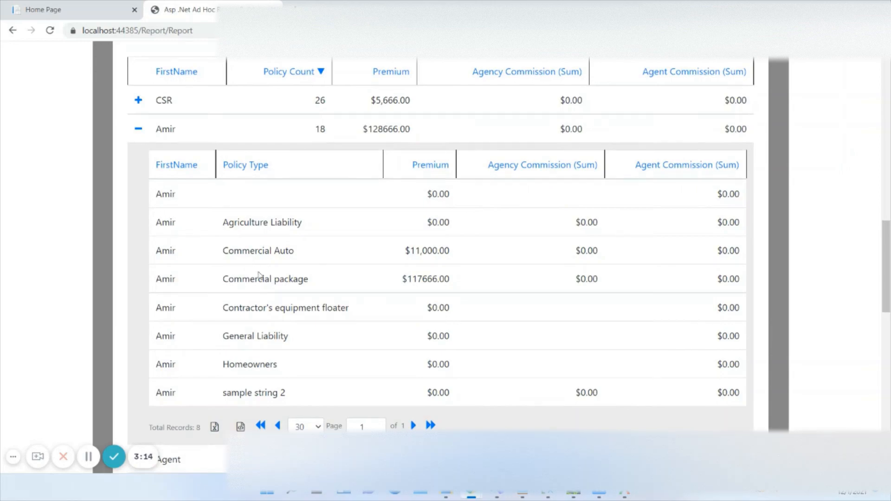
- Expand the Test agent's row and examine its breakdown by policy type
scroll(264, 339, "down", 5)
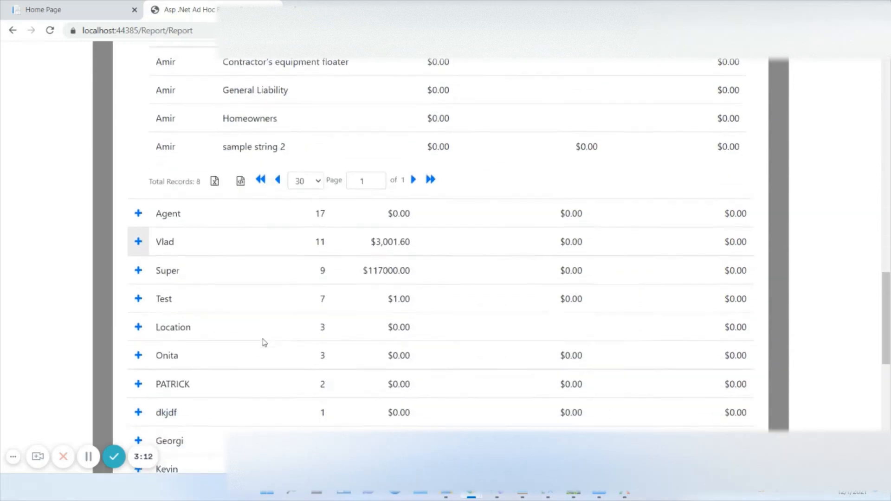
left_click(139, 296)
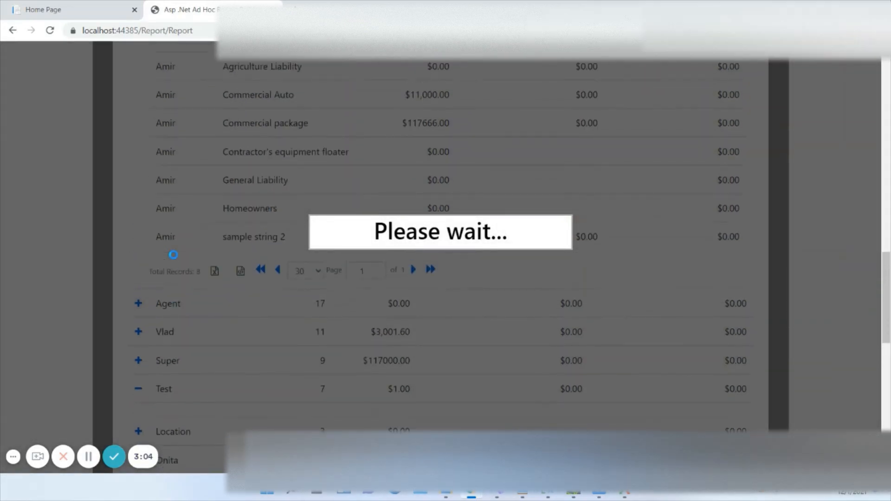
scroll(173, 254, "down", 2)
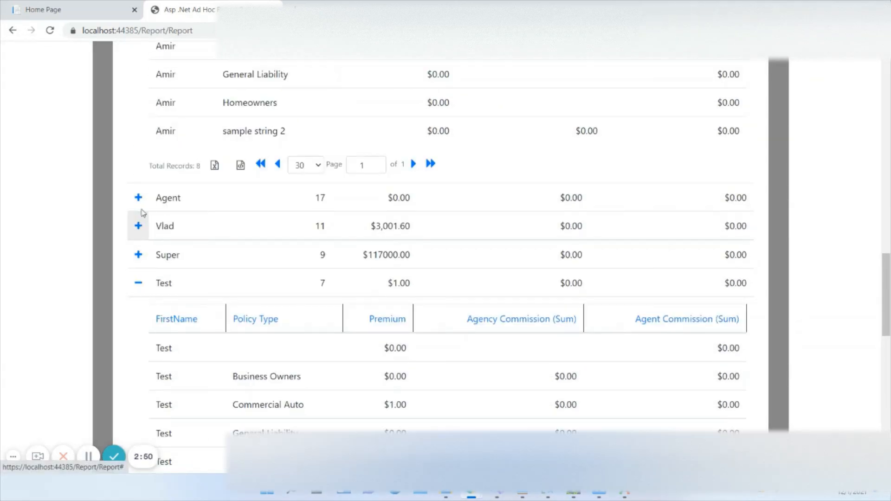
- Review the second agent's breakdown by policy type together with the surrounding agent totals
scroll(341, 243, "up", 5)
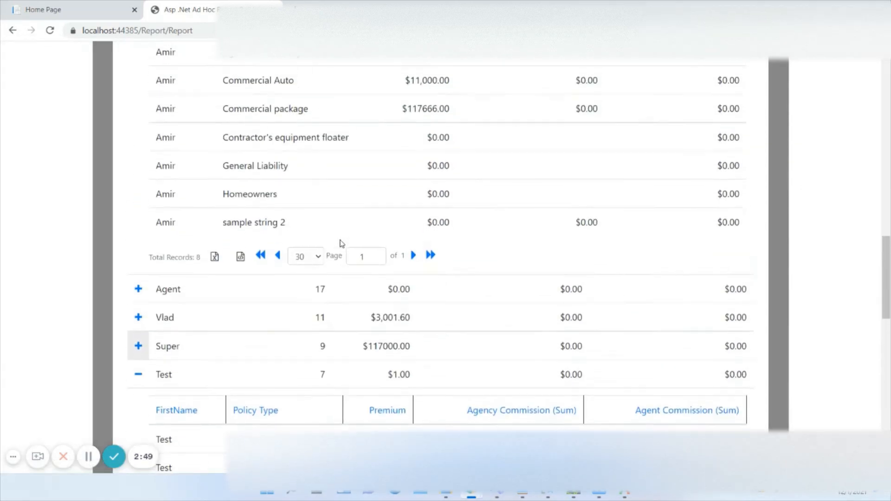
scroll(341, 243, "up", 2)
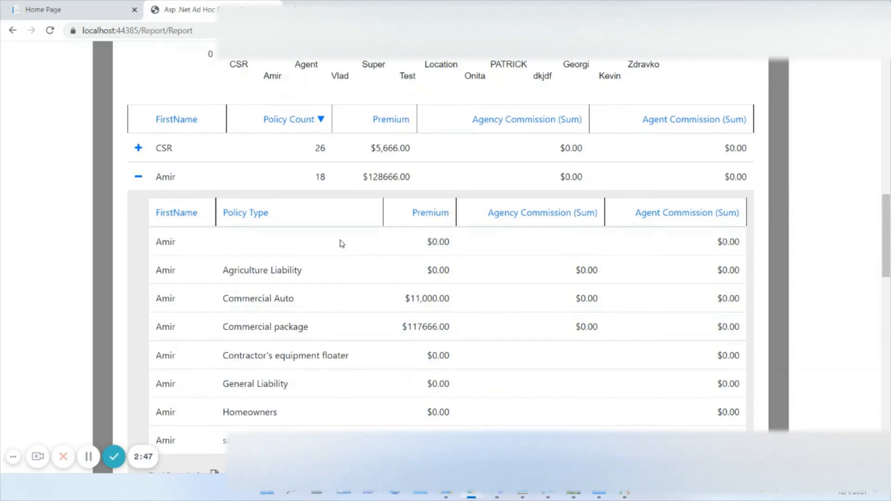
scroll(342, 243, "up", 1)
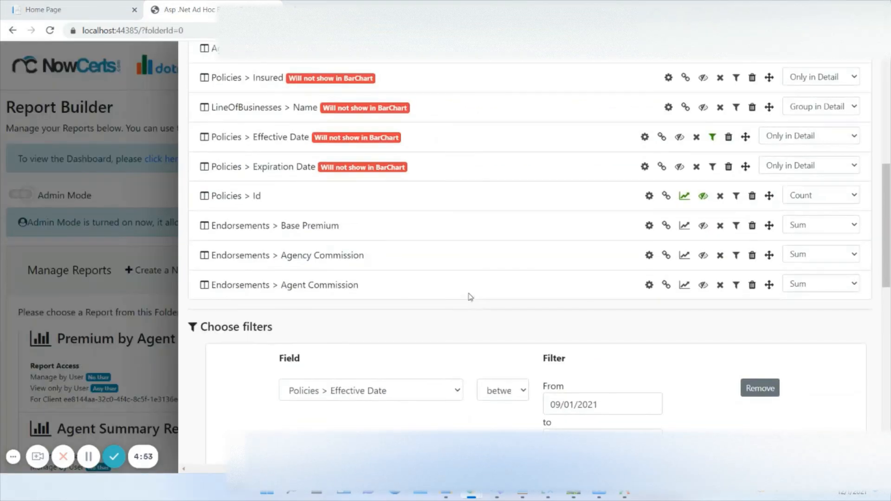
- Check the Group in Detail option on the LineOfBusinesses Name field of the Agent Summary Report, and close the report designer
scroll(470, 297, "up", 2)
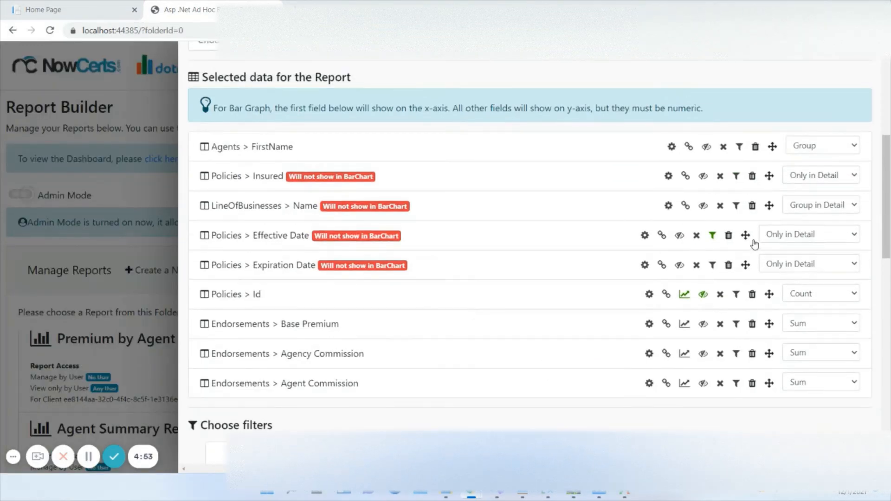
left_click(794, 208)
left_click(793, 212)
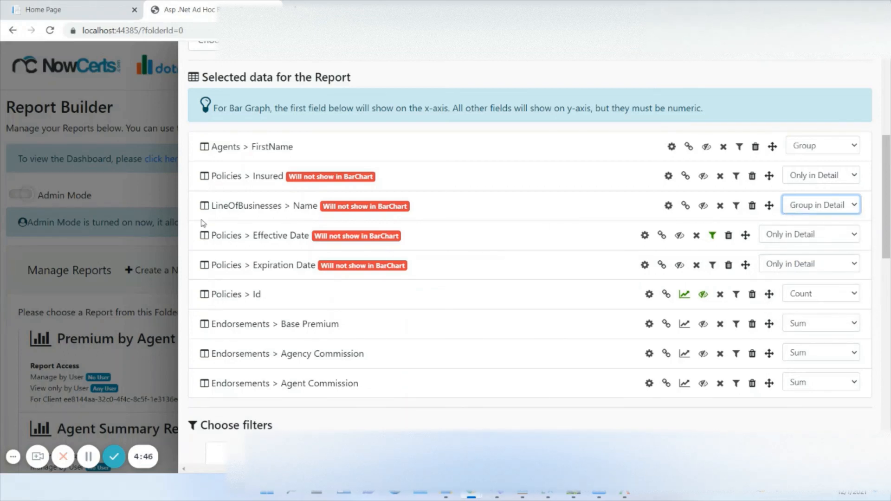
left_click(160, 247)
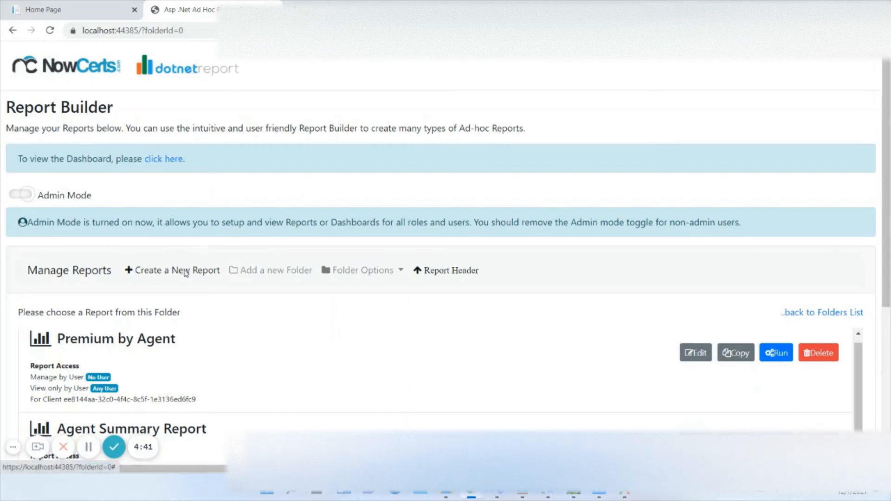
- Create a new List report from the Policies section with Policy Number, Effective Date, Expiration Date and Insured
left_click(185, 274)
scroll(411, 163, "up", 6)
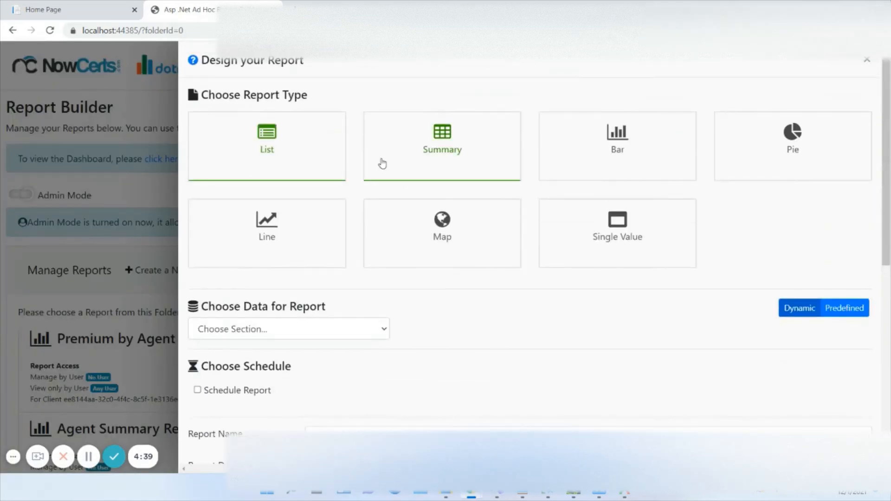
left_click(332, 330)
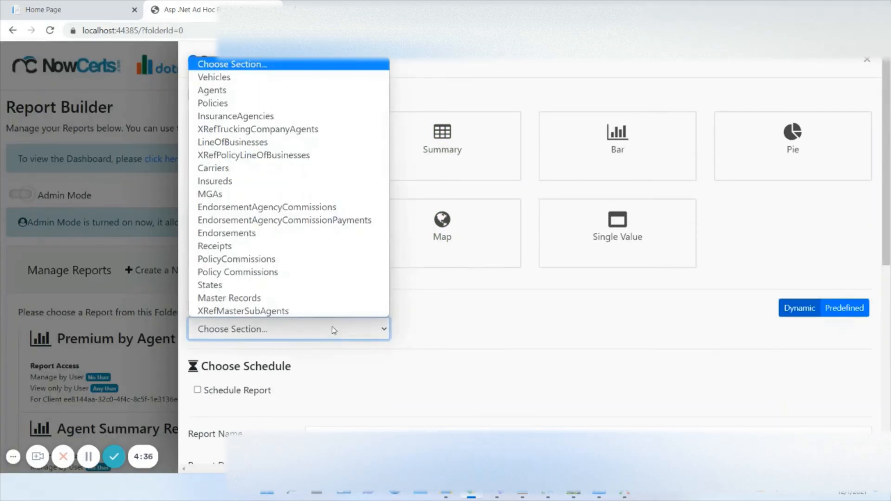
left_click(310, 102)
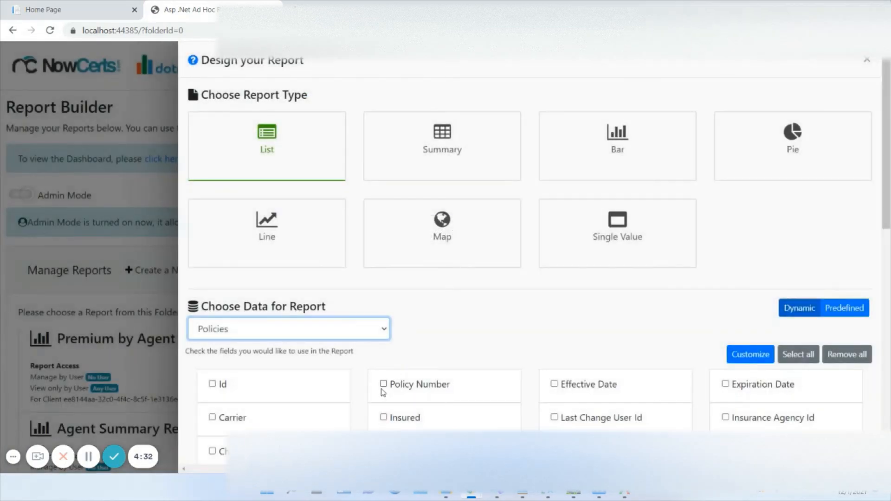
left_click(384, 384)
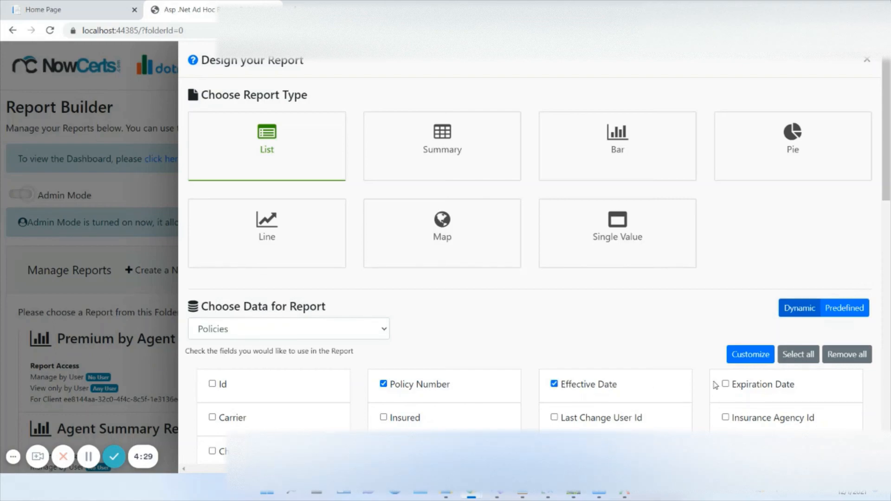
scroll(533, 343, "down", 2)
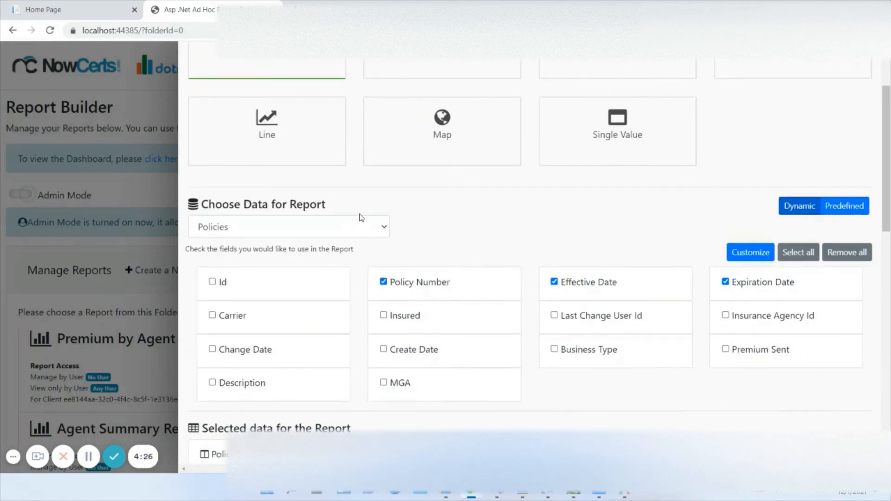
scroll(306, 169, "up", 1)
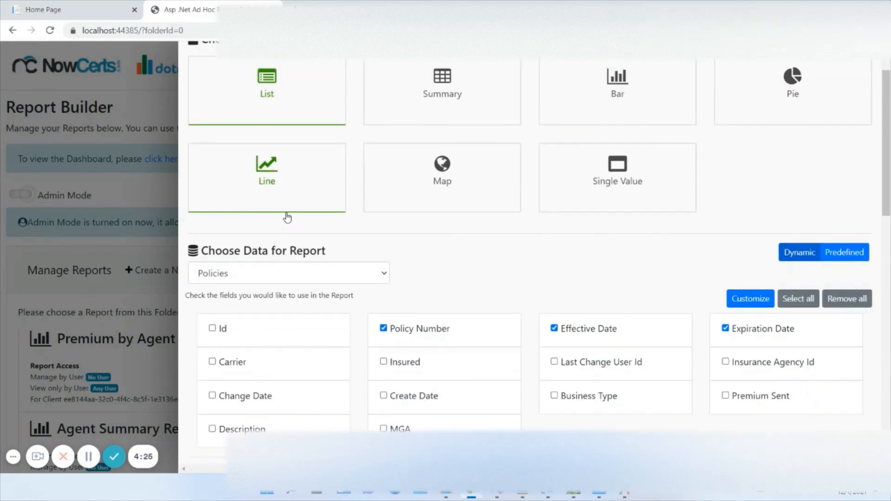
- Add the FirstName and LastName fields from the Agents section to the report
left_click(288, 269)
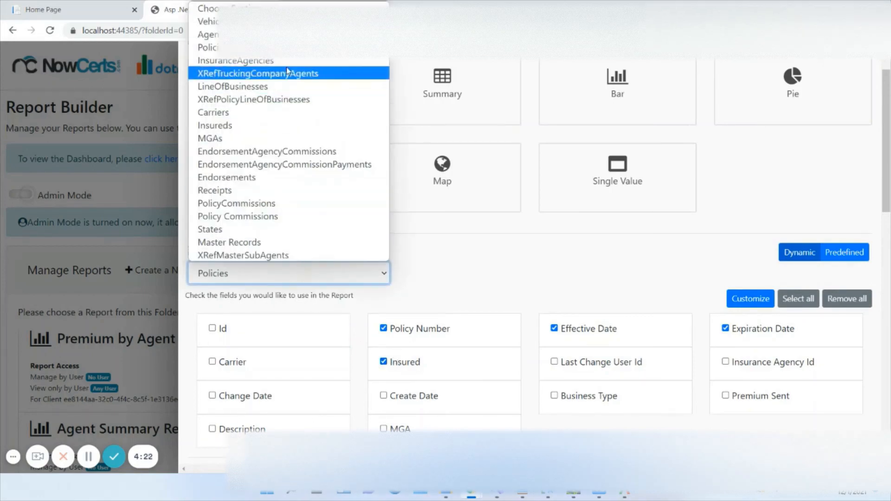
left_click(207, 34)
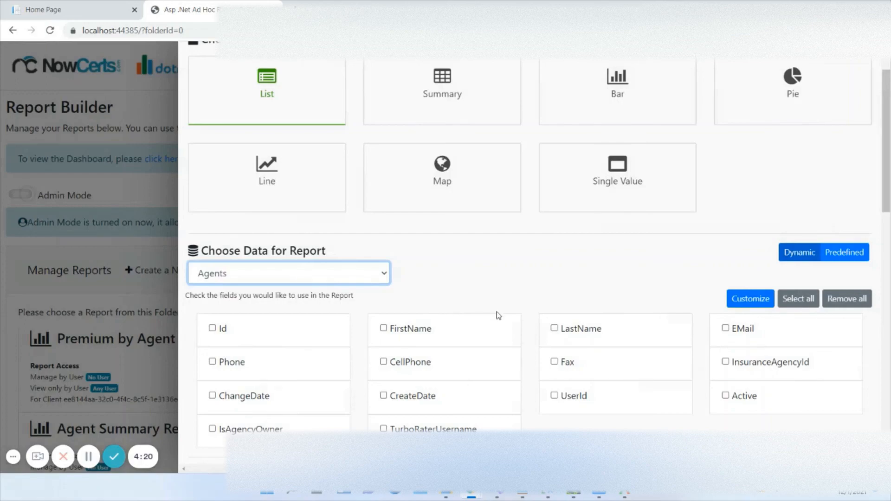
left_click(413, 328)
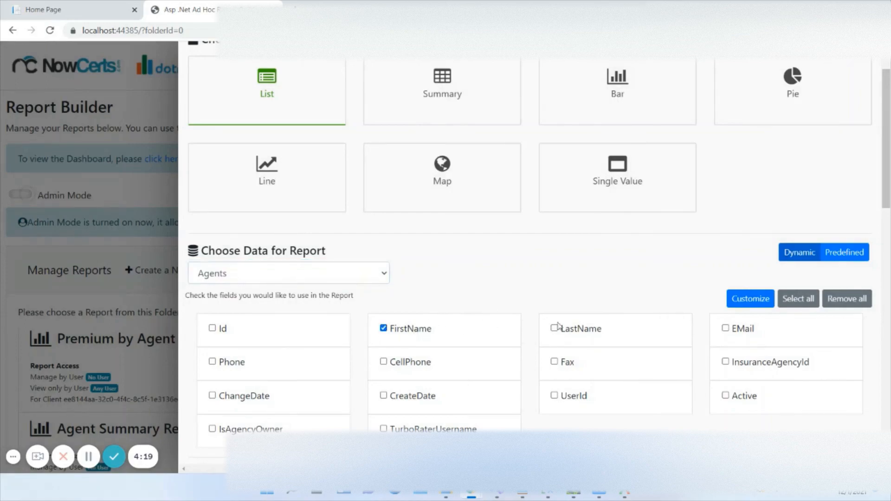
left_click(576, 329)
left_click(294, 267)
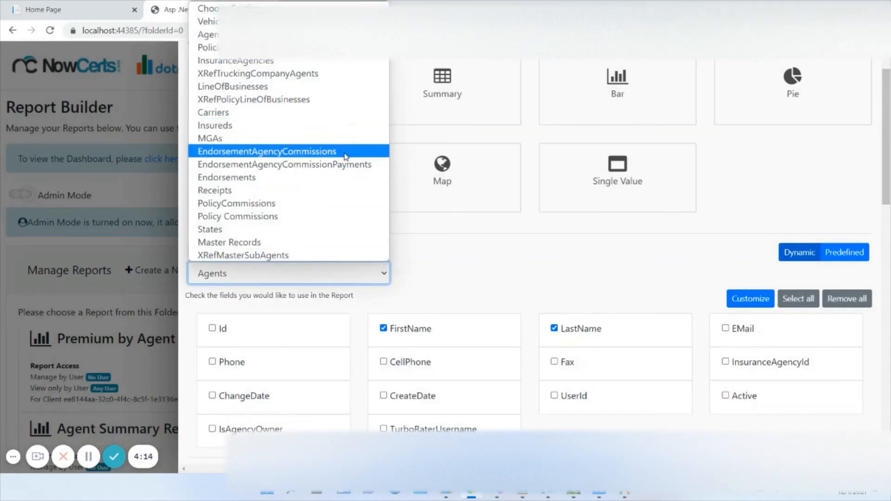
left_click(511, 263)
- Add a filter limiting Policies > Effective Date to the range This Year
scroll(510, 263, "down", 3)
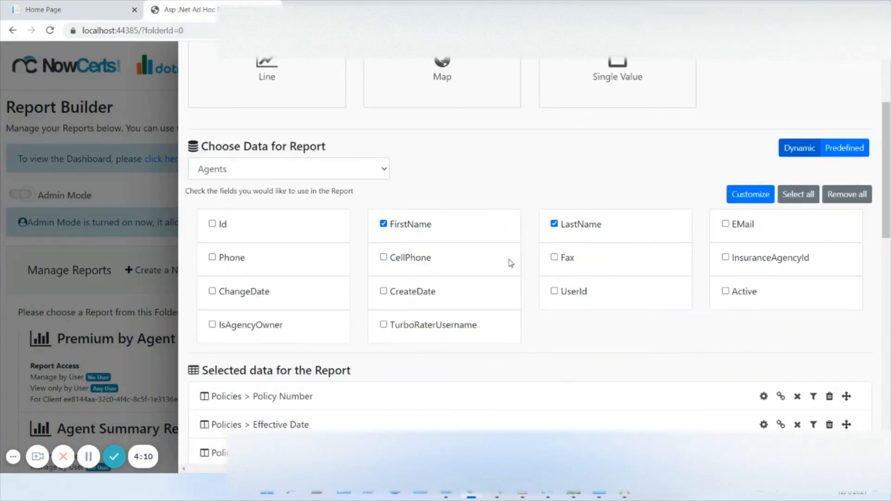
scroll(510, 263, "down", 3)
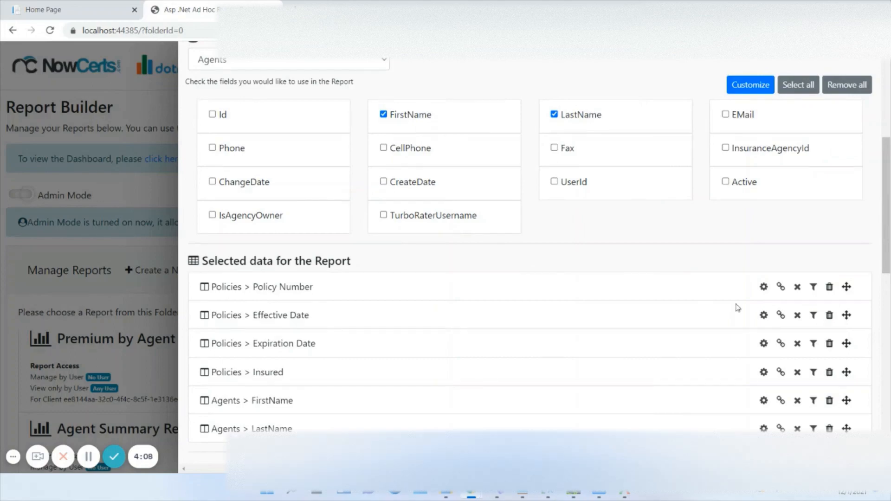
scroll(634, 370, "down", 7)
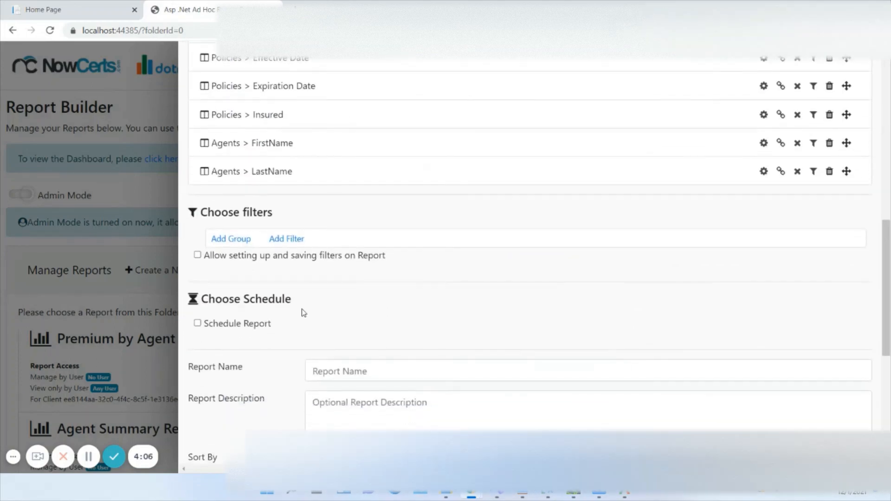
left_click(286, 239)
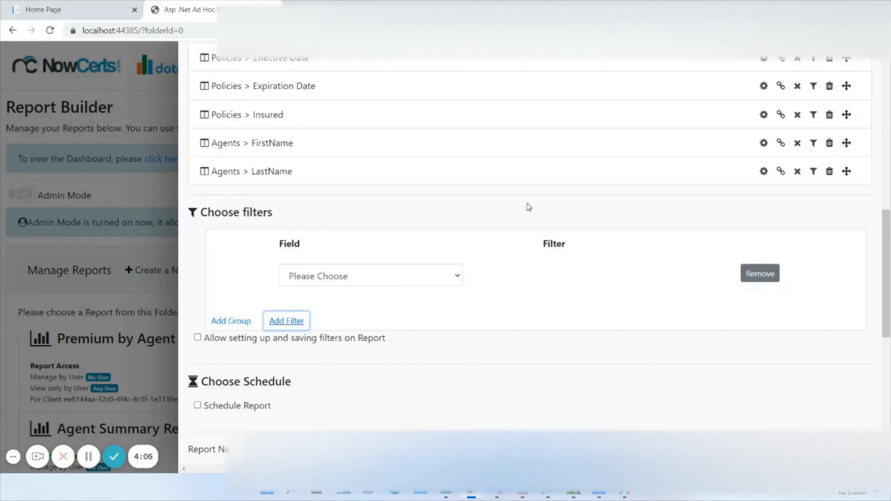
left_click(347, 280)
left_click(369, 321)
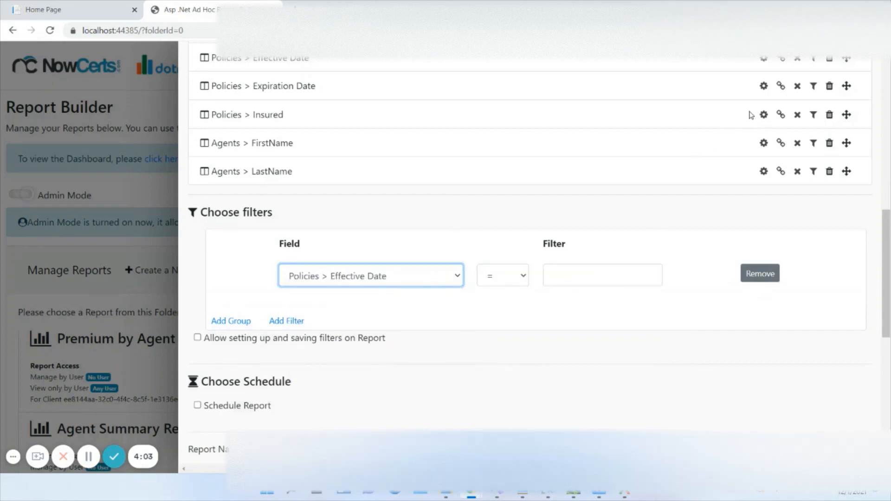
scroll(751, 115, "up", 2)
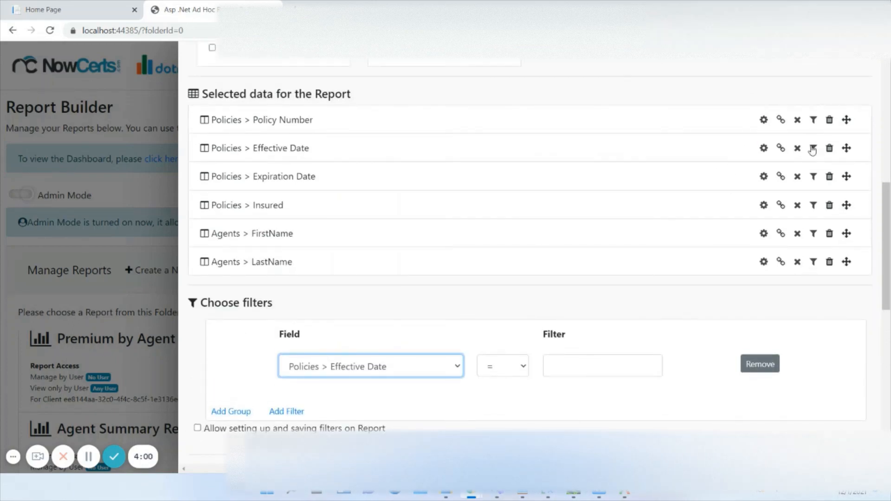
left_click(518, 367)
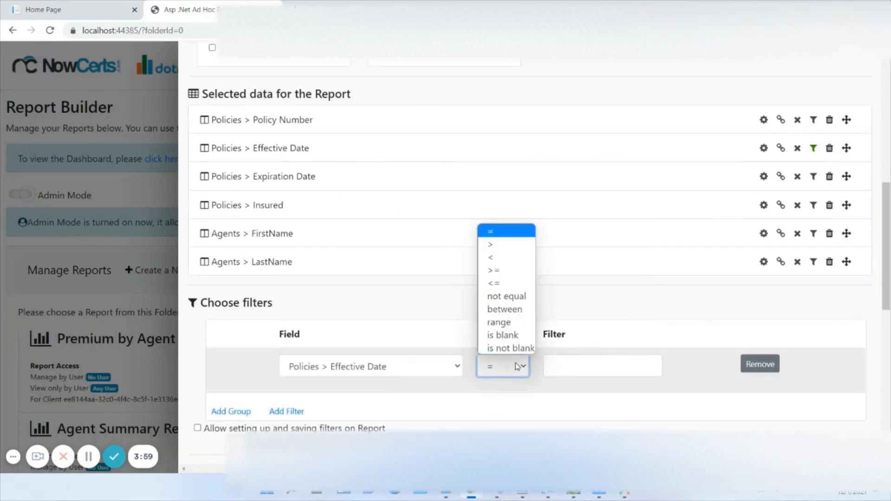
left_click(520, 322)
left_click(596, 371)
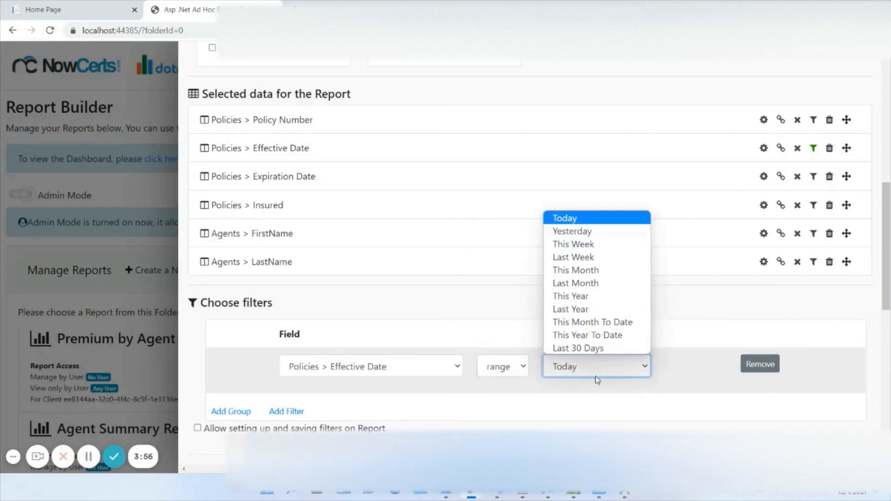
left_click(606, 302)
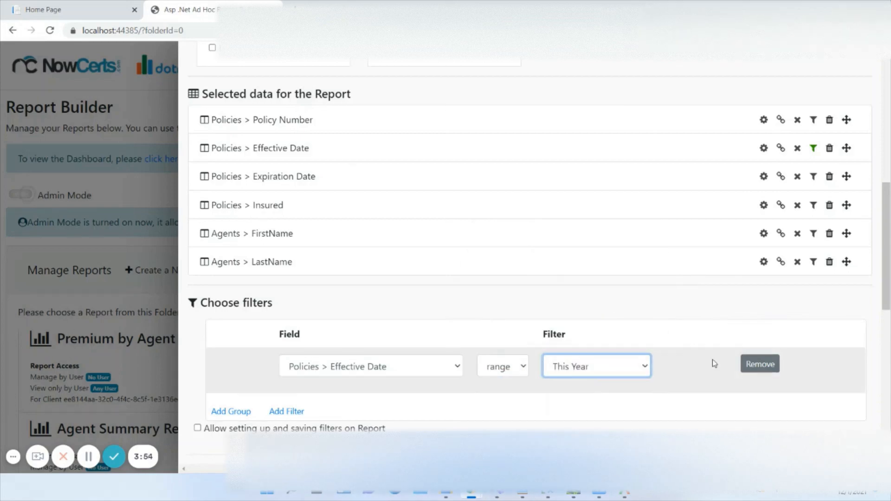
- Name the report Policy Details, and save and run it
scroll(712, 362, "down", 5)
left_click(521, 287)
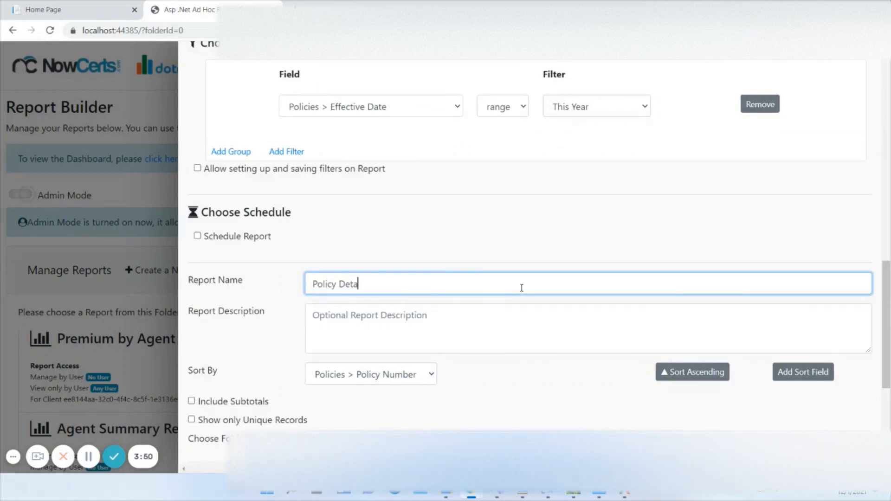
scroll(521, 287, "down", 4)
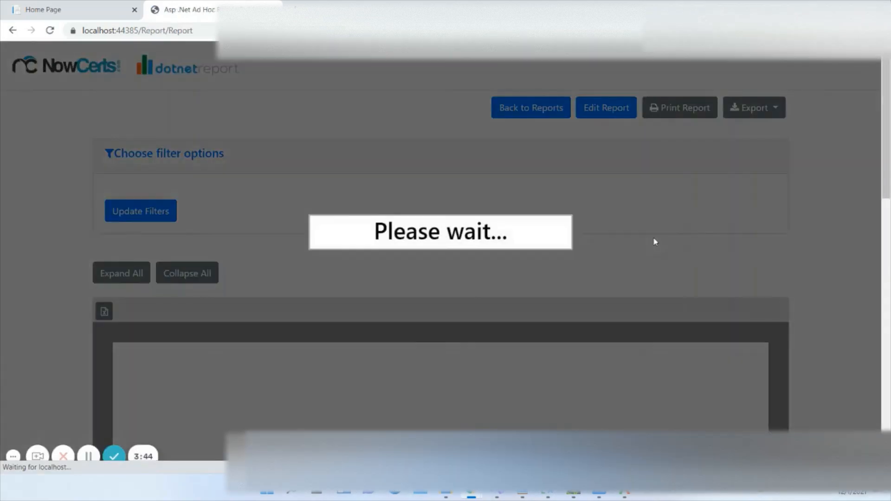
- Examine the Policy Details report's records and the SQL query beneath them
scroll(656, 241, "down", 5)
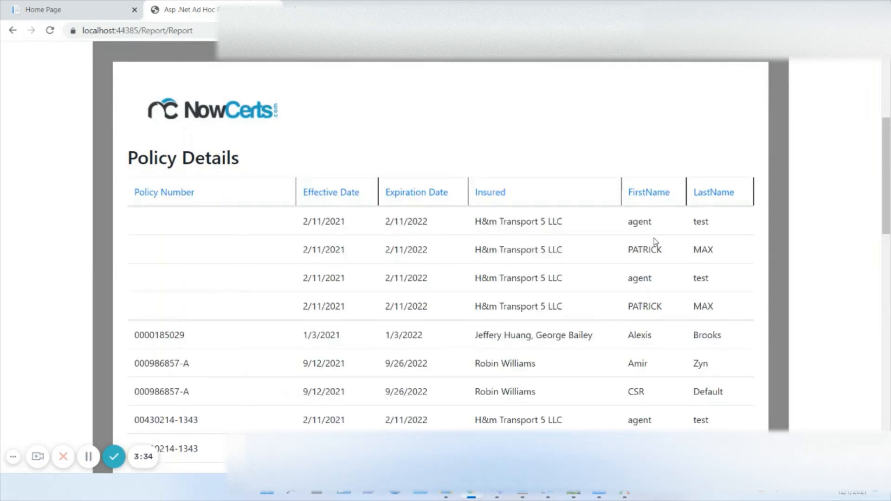
scroll(655, 241, "down", 15)
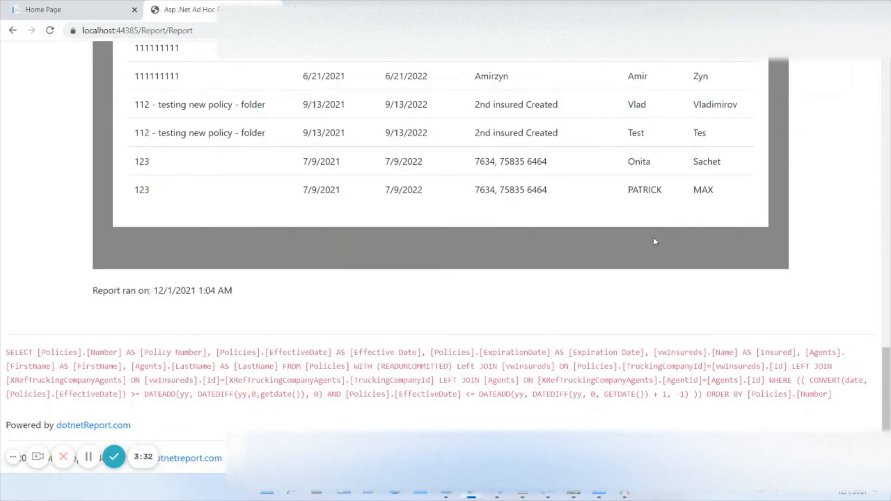
scroll(265, 246, "up", 20)
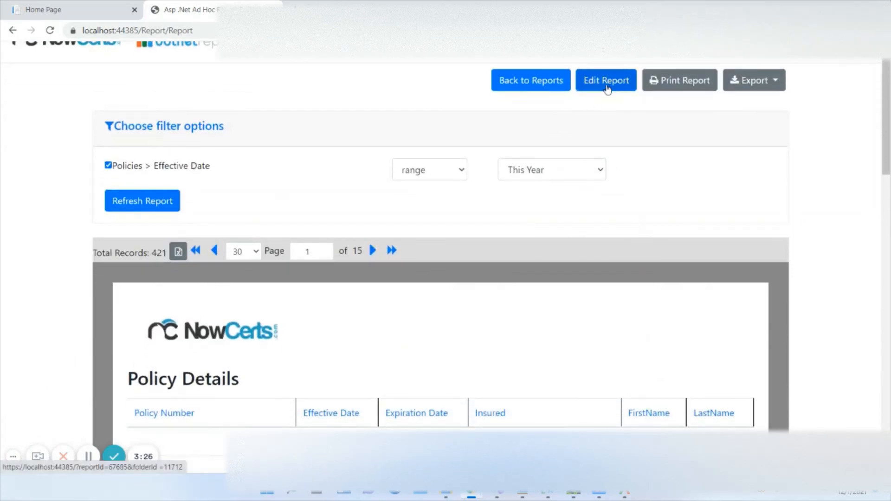
- Return to the report list and open the Agent Summary Report for editing
left_click(527, 84)
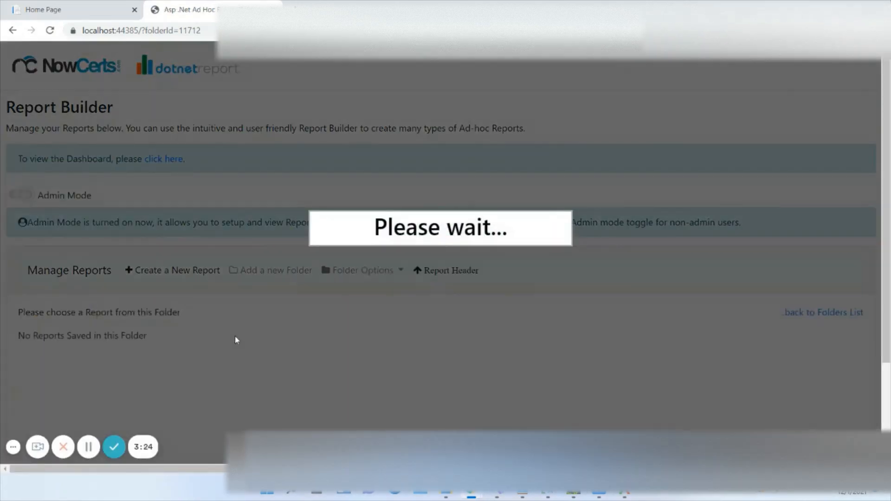
scroll(408, 357, "down", 2)
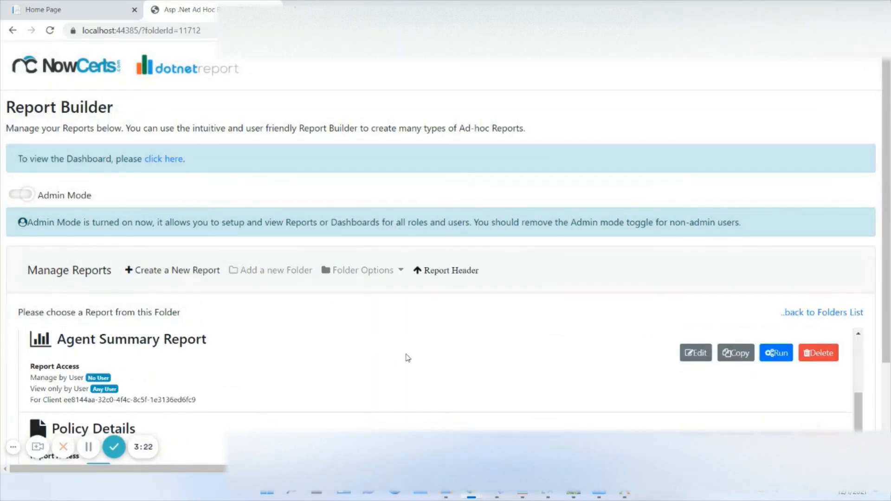
scroll(478, 284, "down", 3)
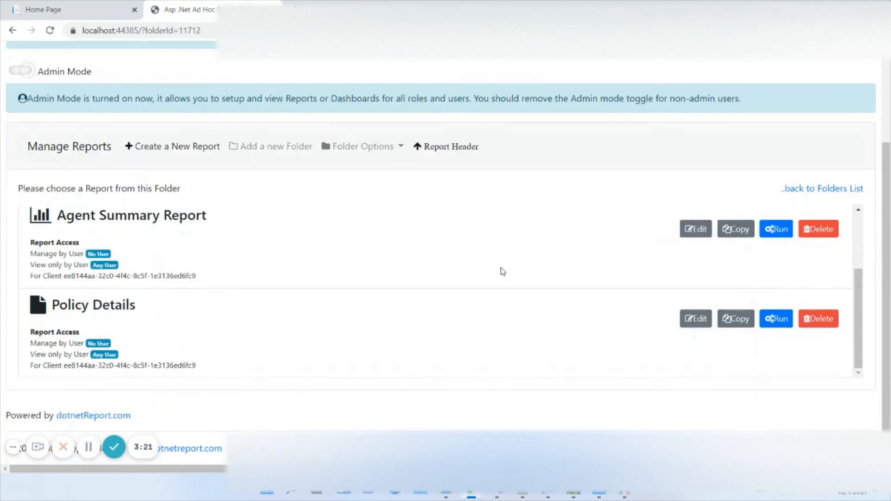
left_click(683, 233)
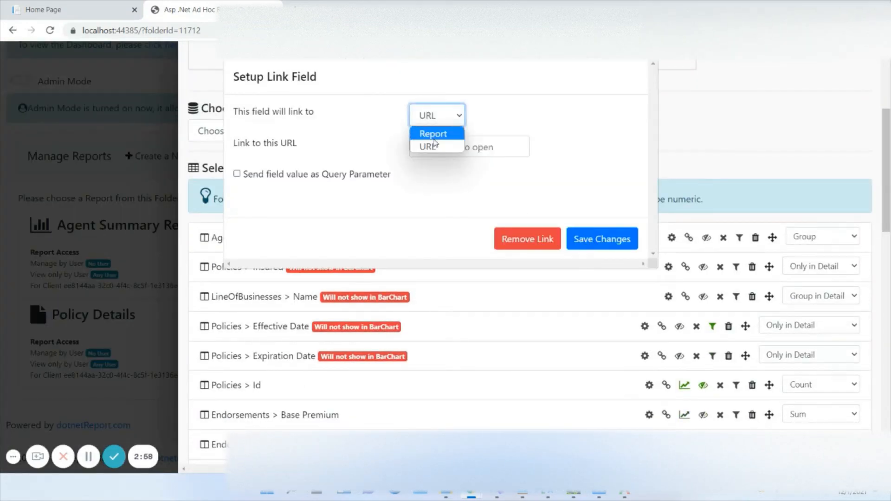
- Link the Agents > FirstName field to the Policy Details report, sending its value as a filter on FirstName, and save the link
left_click(434, 135)
left_click(466, 146)
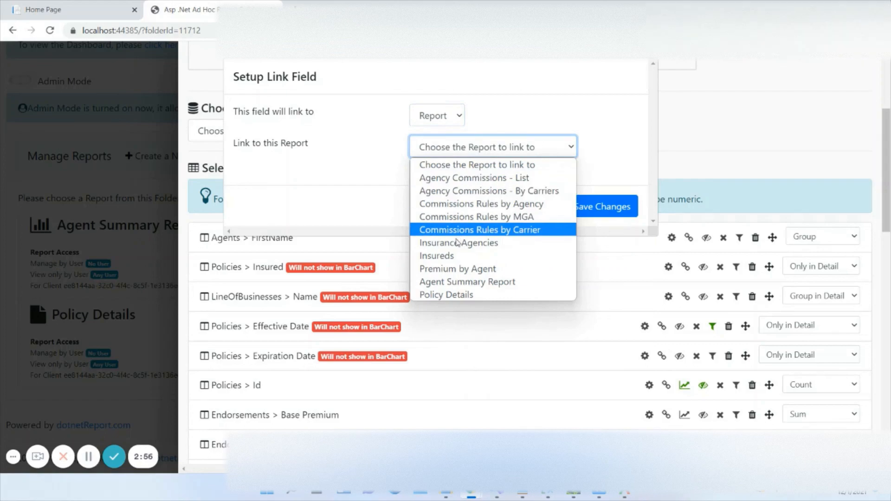
left_click(463, 297)
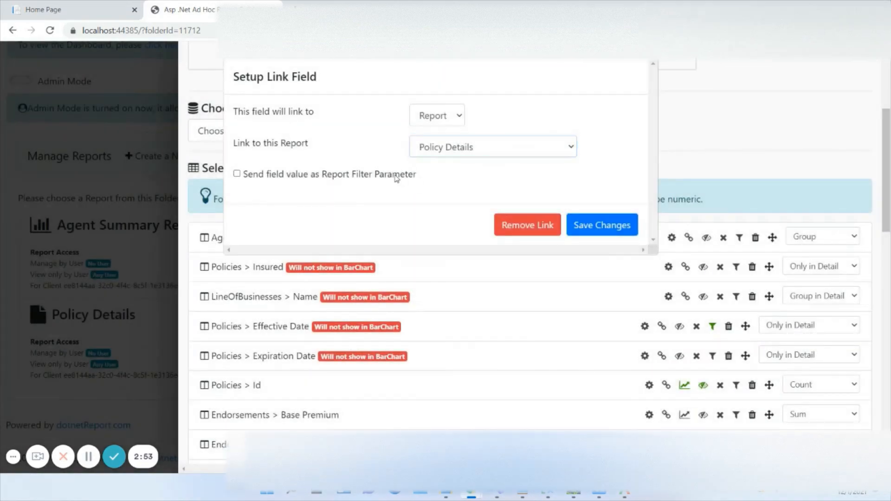
left_click(396, 178)
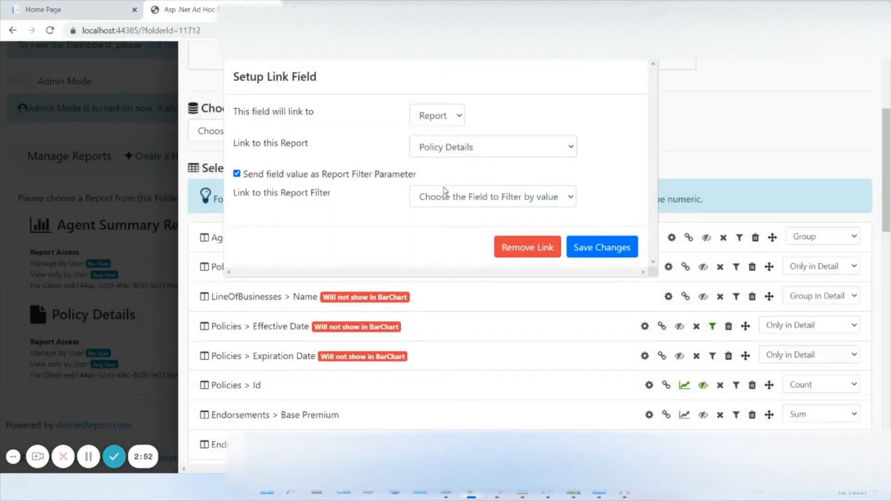
left_click(449, 197)
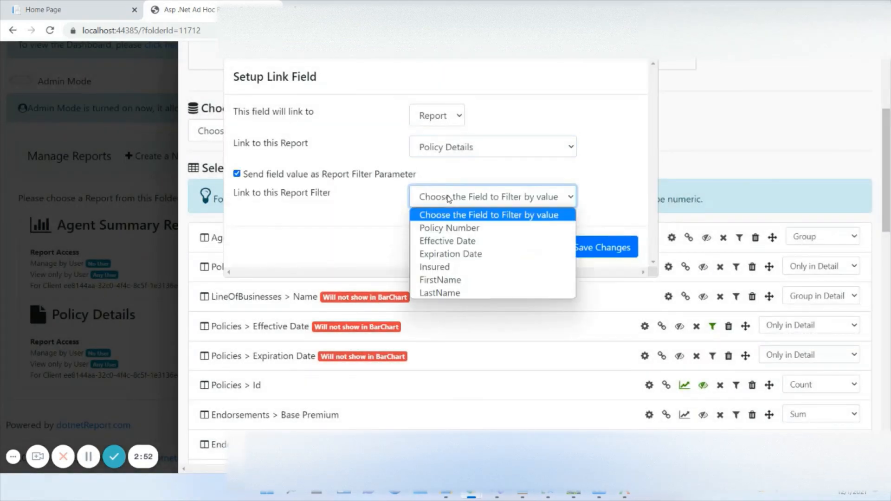
left_click(457, 280)
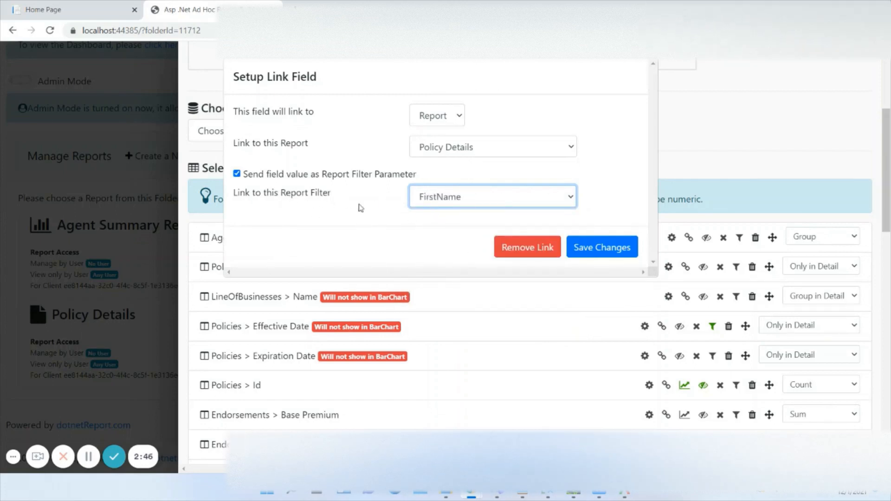
left_click(581, 248)
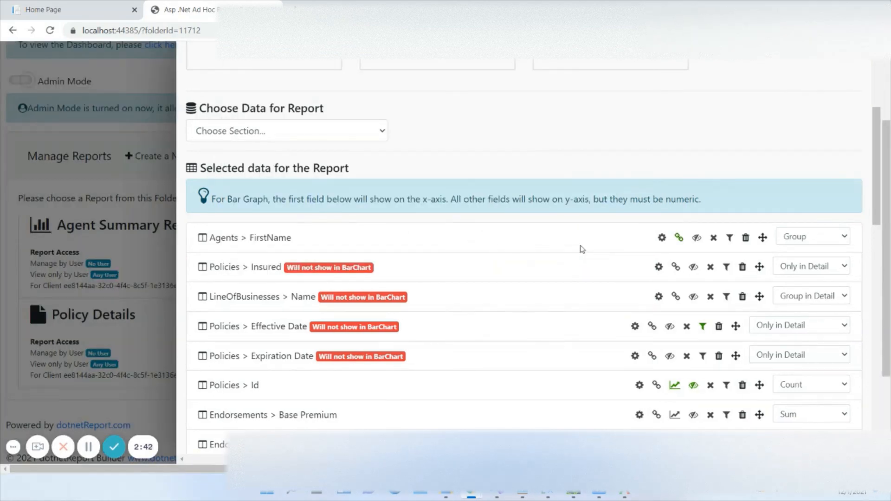
- Save and run the Agent Summary Report, and go to its chart and agent table
scroll(582, 249, "down", 15)
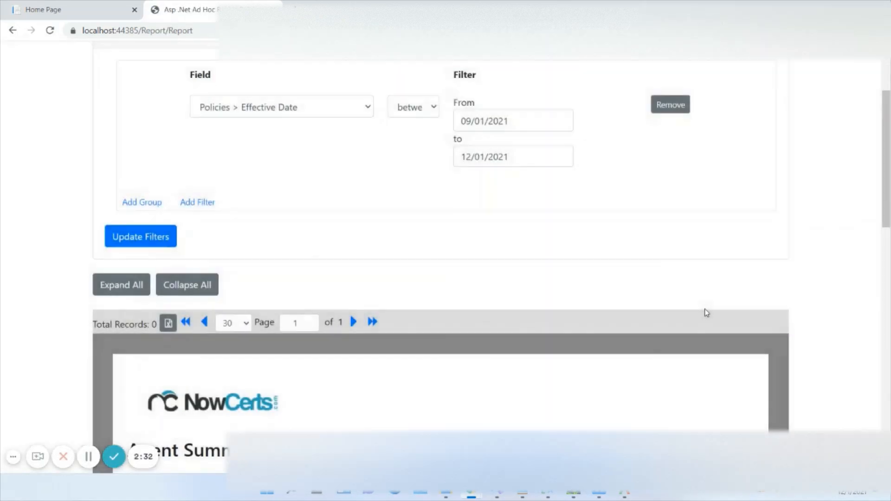
scroll(705, 308, "down", 10)
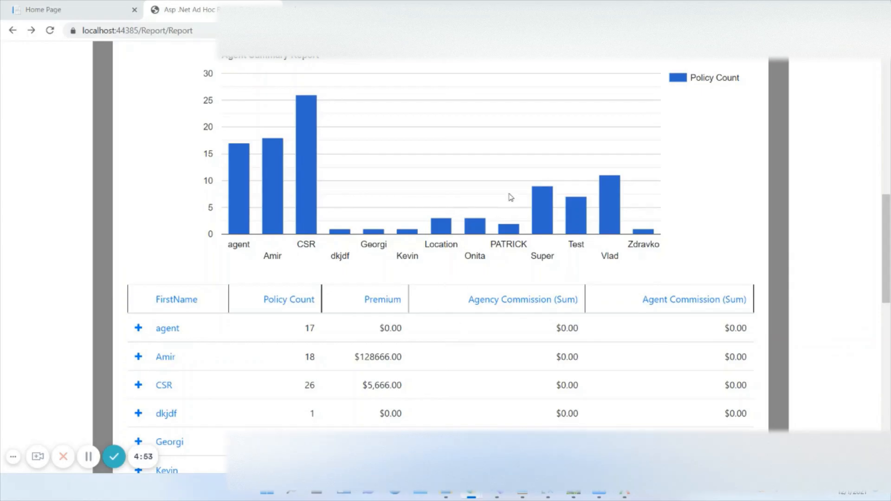
- Expand the second agent's row to examine the premiums and commissions by policy type, and collapse it again
left_click_drag(277, 374, 138, 358)
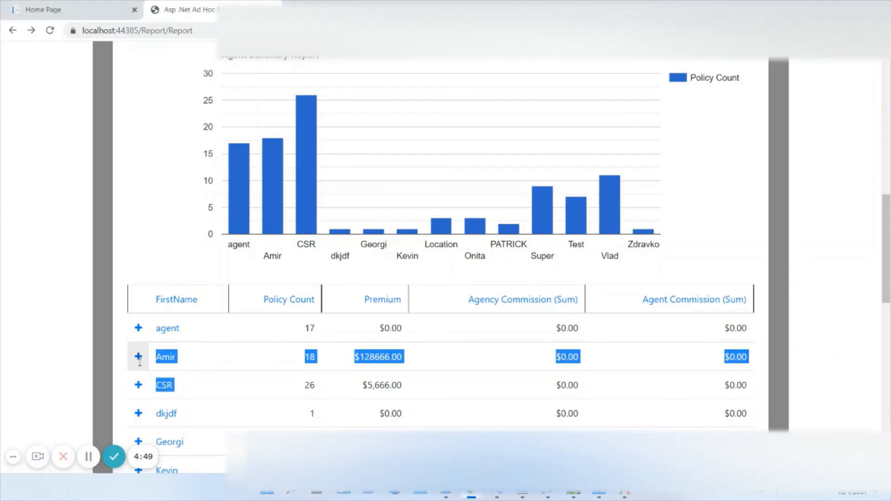
left_click(139, 361)
left_click(362, 363)
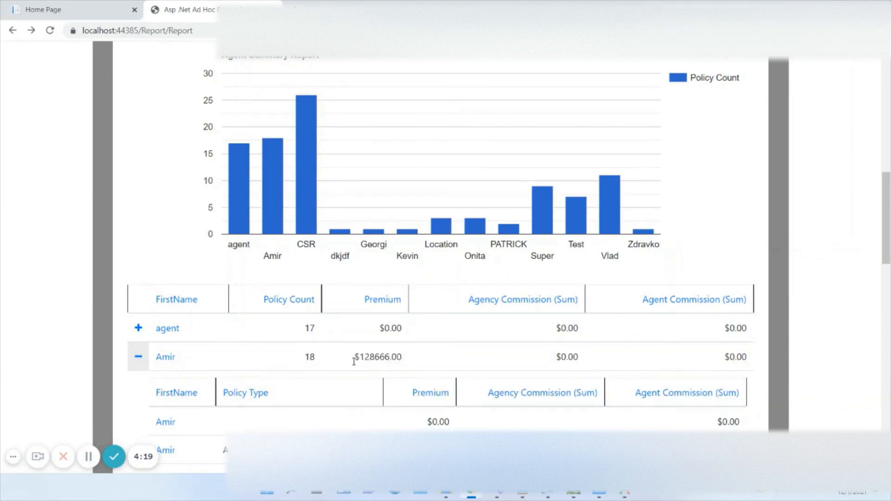
scroll(253, 366, "down", 5)
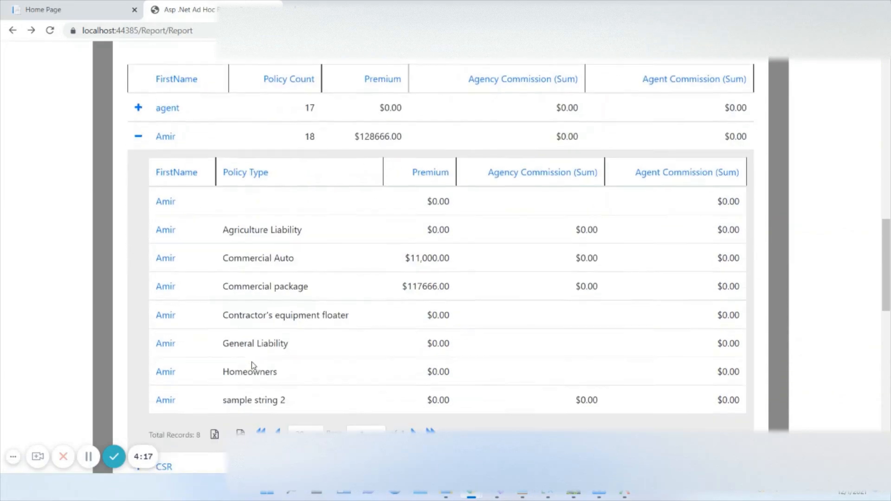
scroll(253, 362, "up", 2)
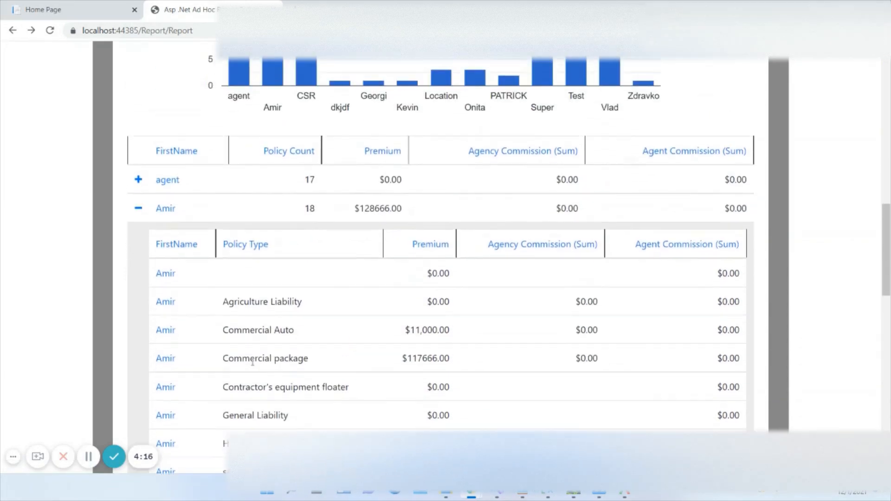
left_click(138, 212)
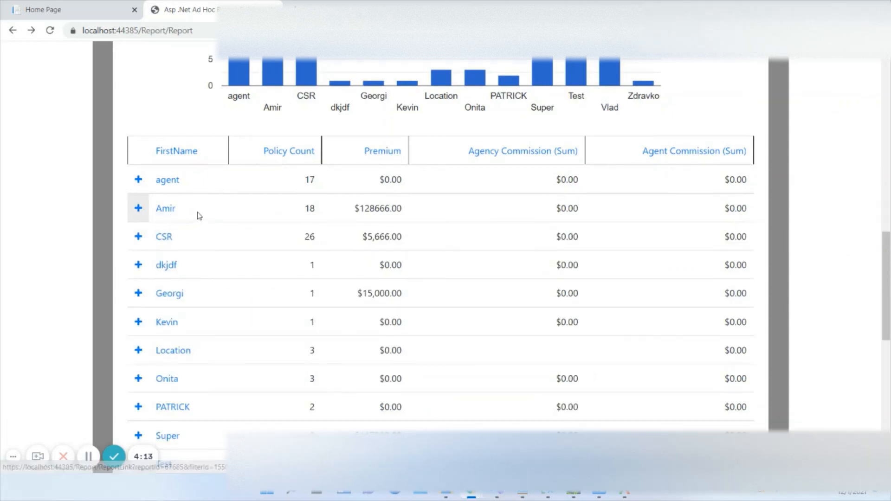
- Open the linked Policy Details report from the second agent's first name and examine its filtered policy records
left_click(171, 215)
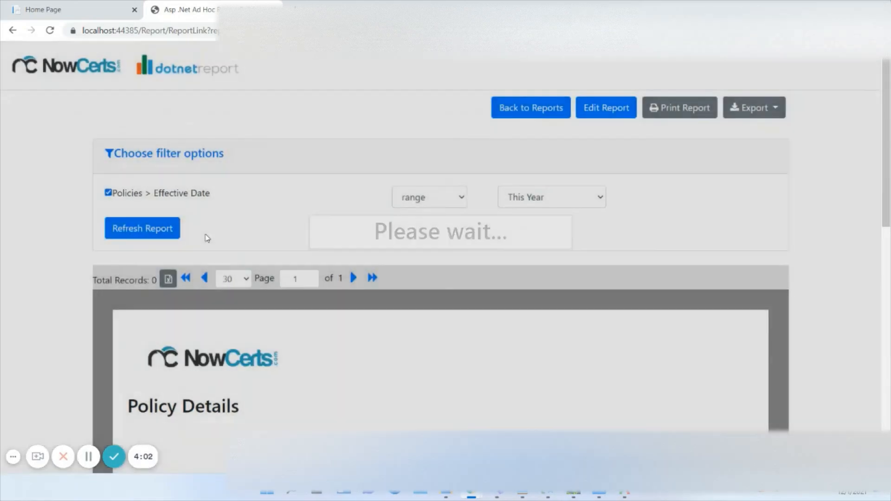
scroll(207, 238, "down", 4)
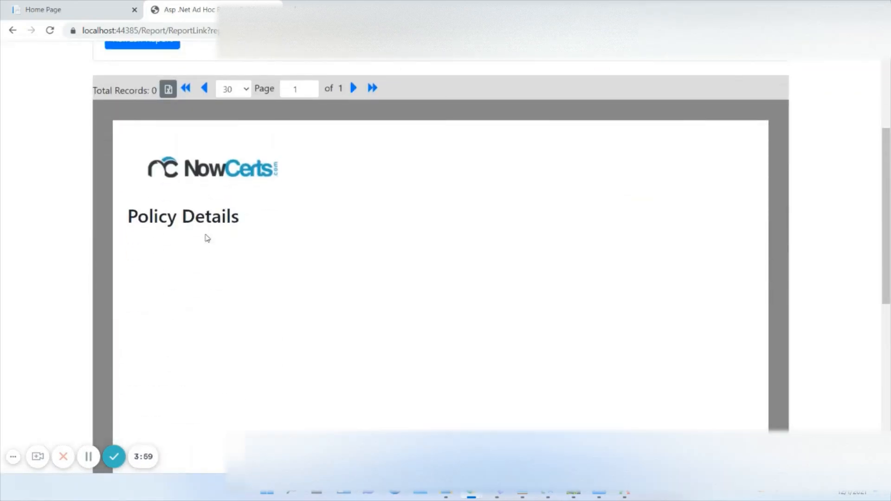
scroll(207, 238, "down", 2)
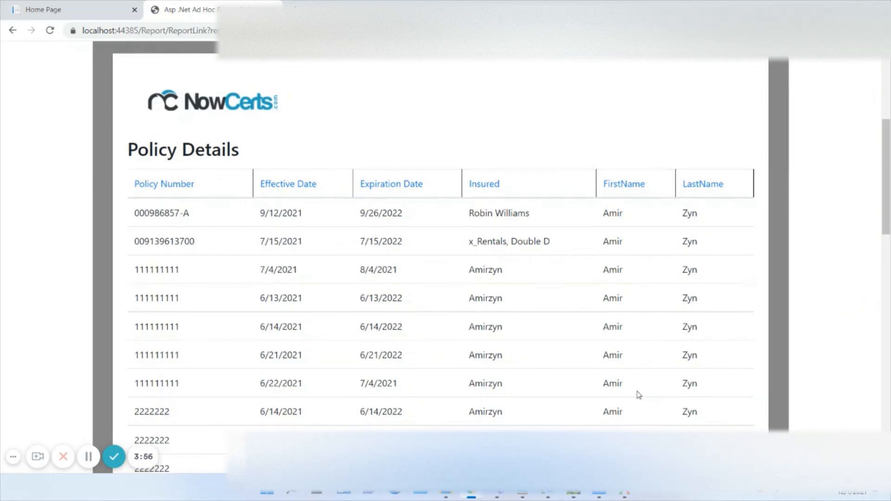
scroll(639, 392, "down", 5)
scroll(639, 394, "up", 4)
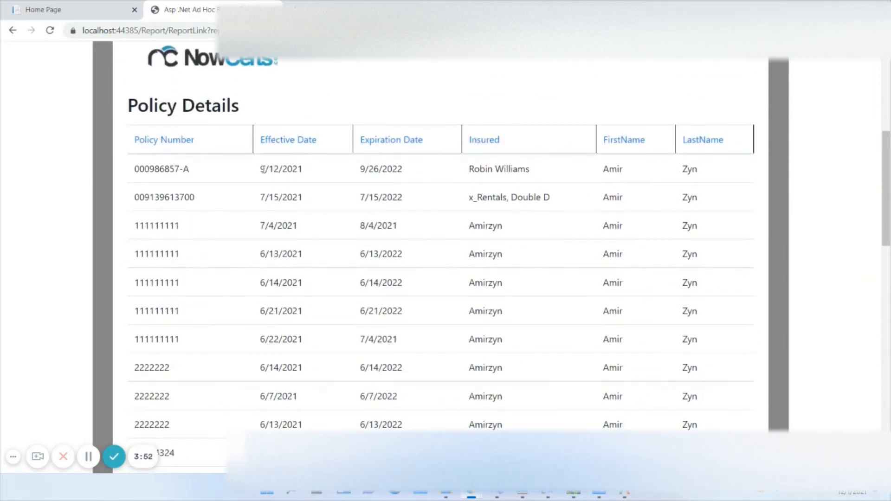
- Return to the Agent Summary Report, reloading the page to resubmit its data, and go to the agent table
left_click(13, 31)
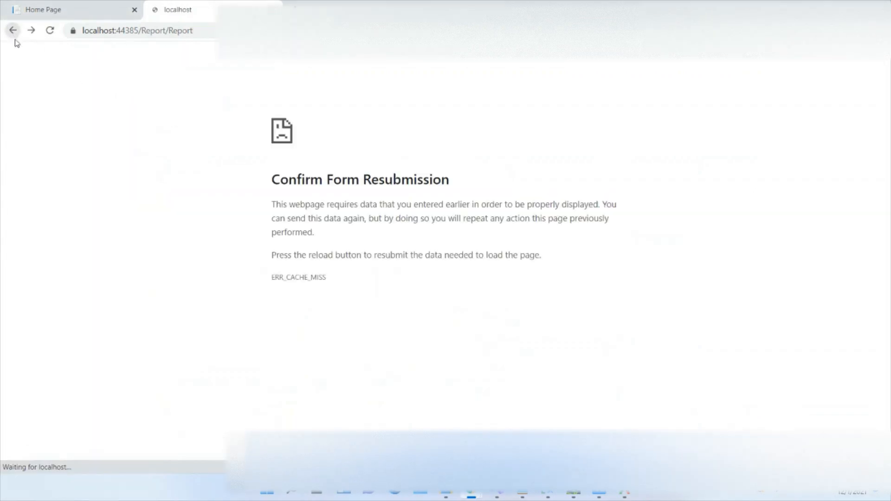
left_click(50, 33)
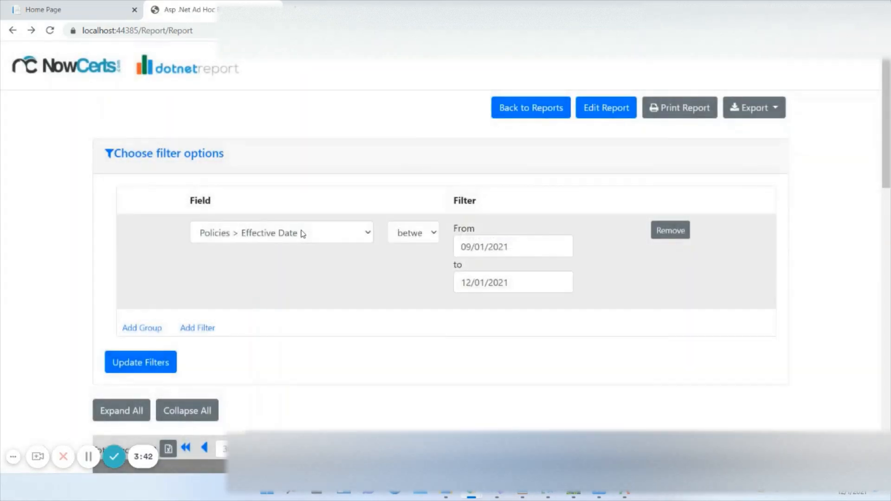
scroll(303, 234, "down", 10)
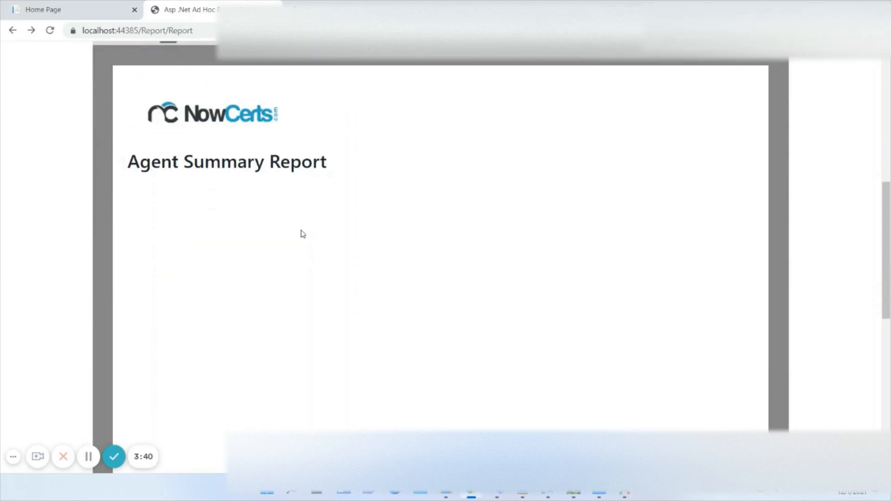
scroll(303, 234, "down", 5)
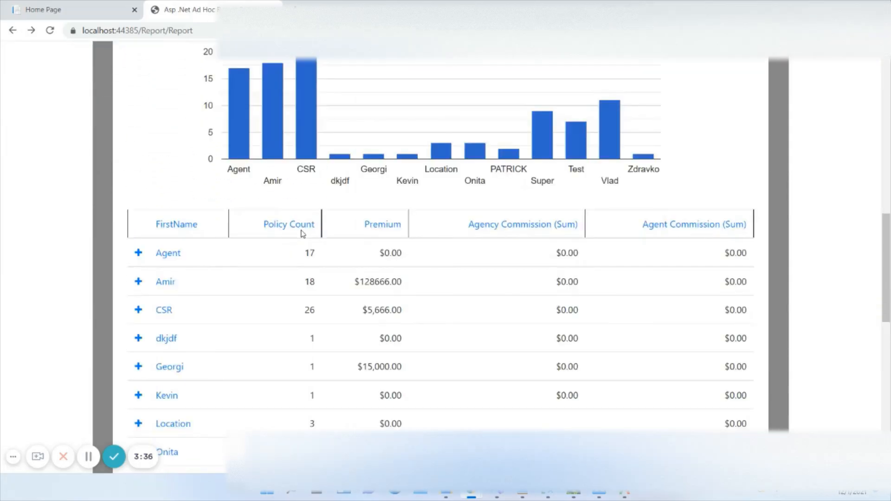
- Open the linked Policy Details report from the fifth agent's first name and sort its records by Expiration Date, ascending
scroll(303, 234, "down", 2)
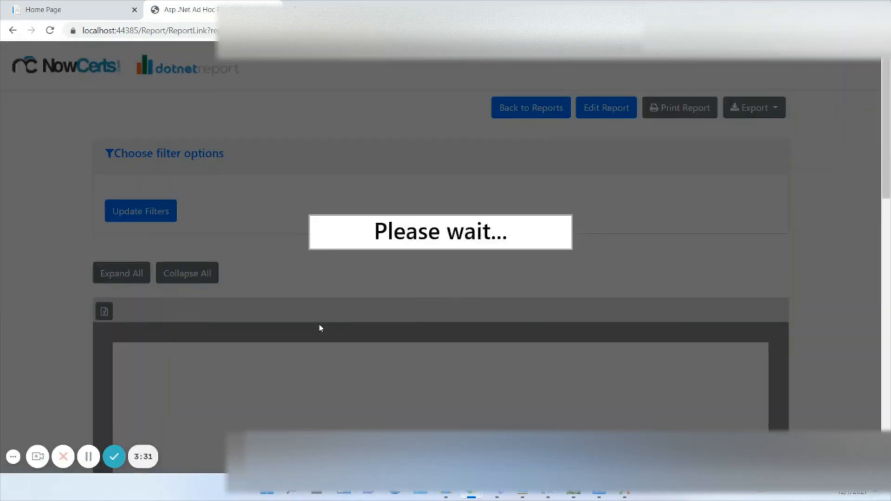
scroll(320, 328, "down", 4)
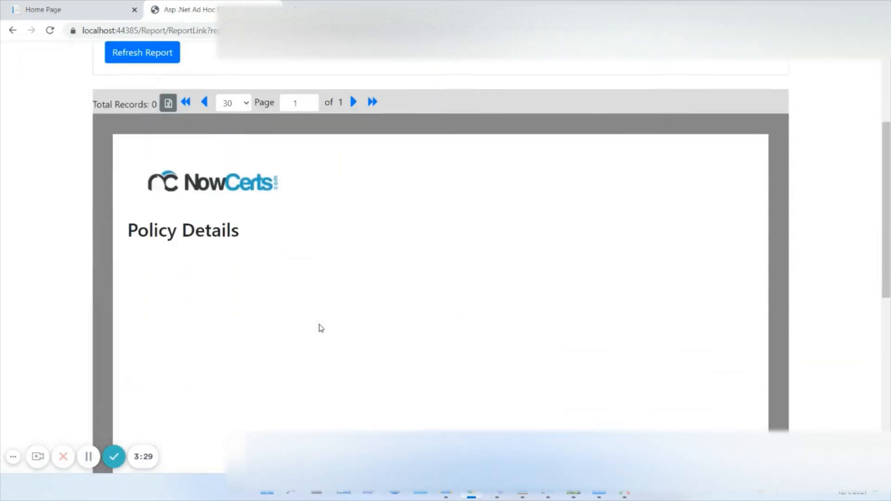
scroll(320, 329, "down", 2)
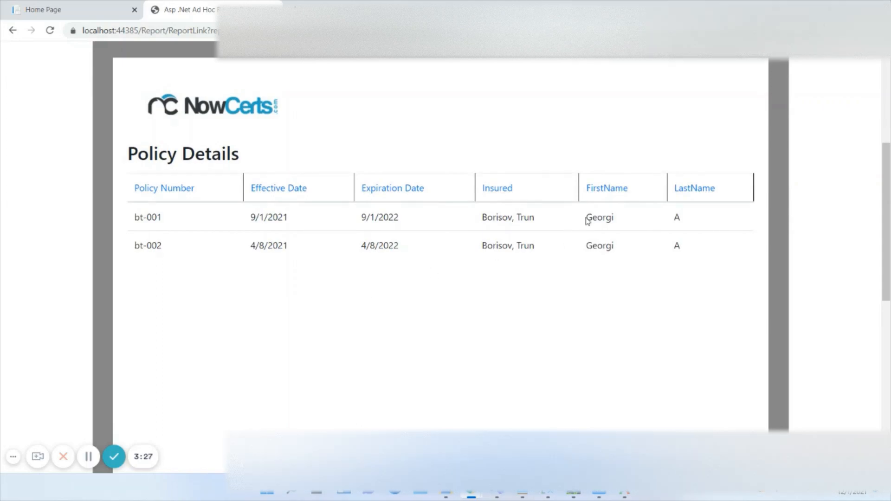
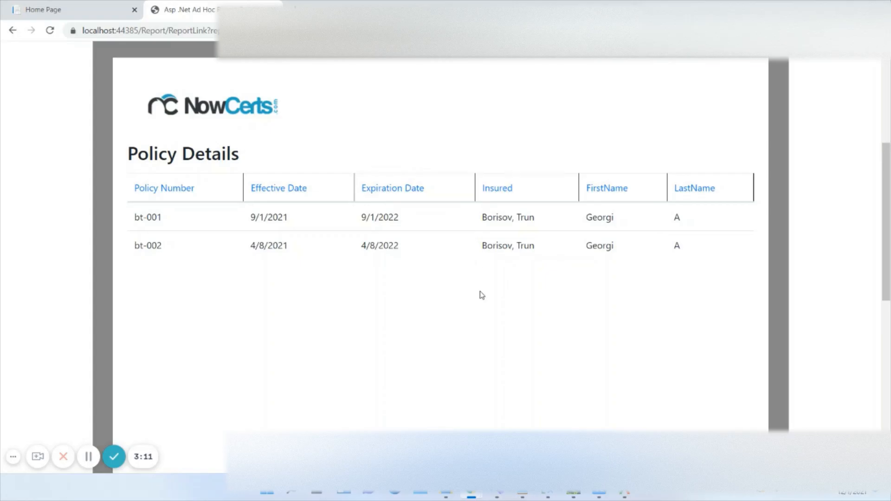
left_click(406, 187)
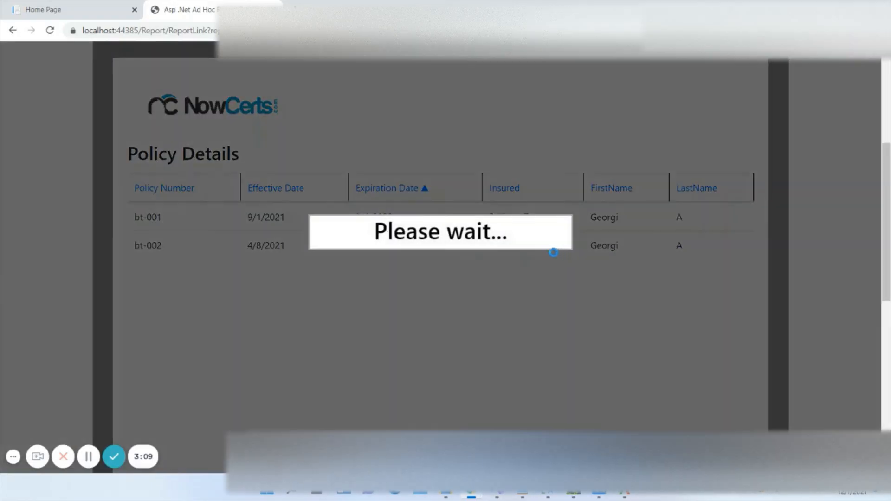